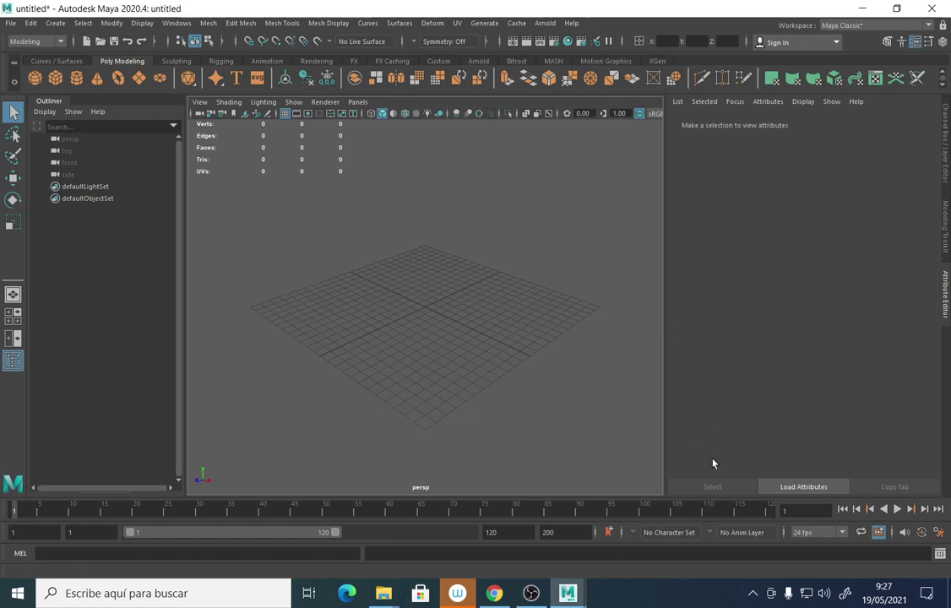
- Turn on automatic hiding of the Windows taskbar in both desktop mode and tablet mode, and close the settings
right_click(654, 593)
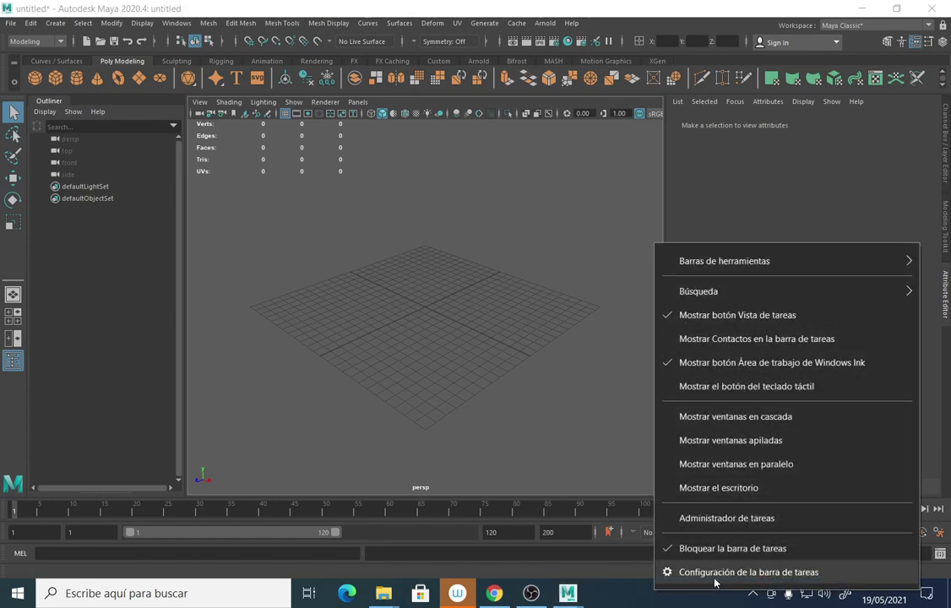
click(720, 574)
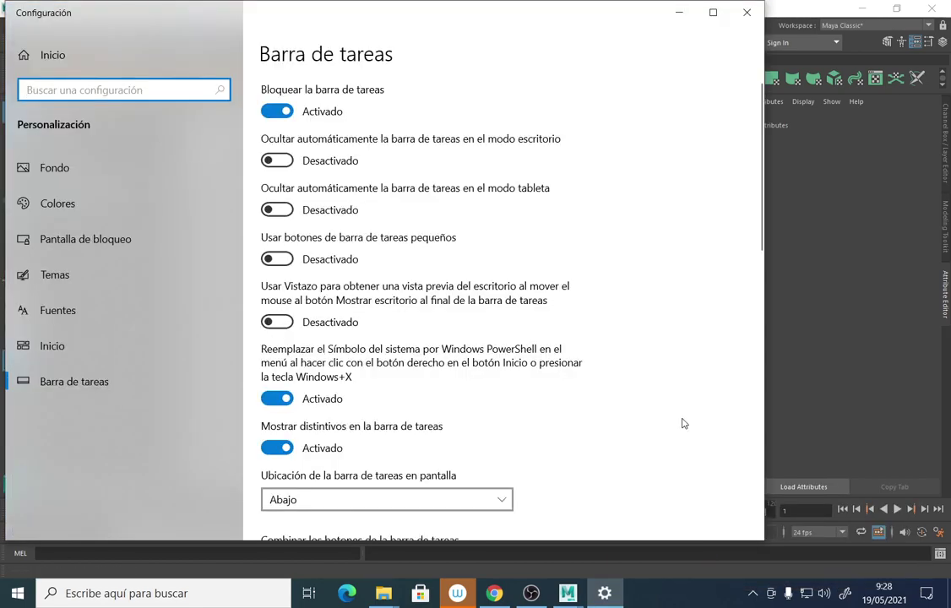
key(Tab)
key(Tab)
key(space)
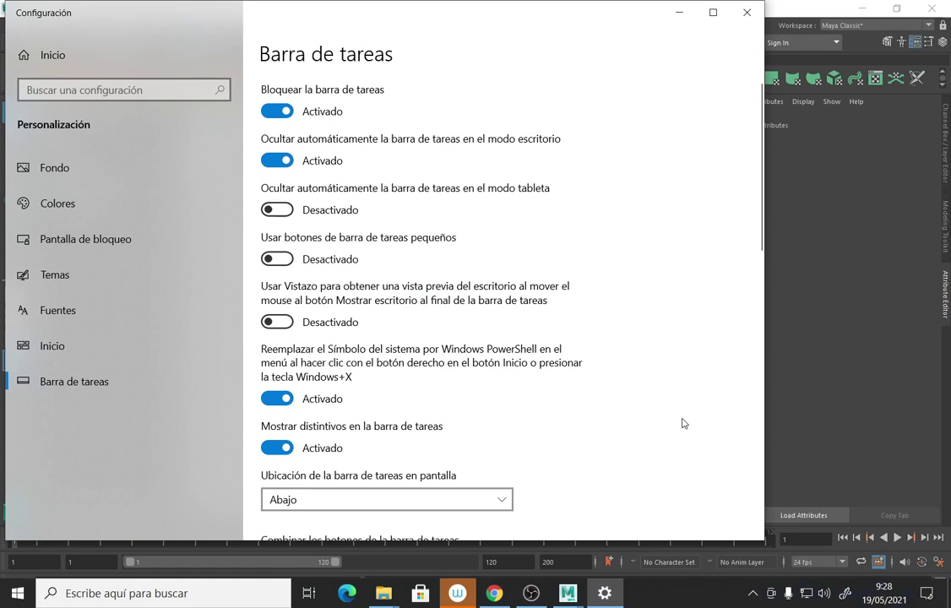
key(Tab)
key(space)
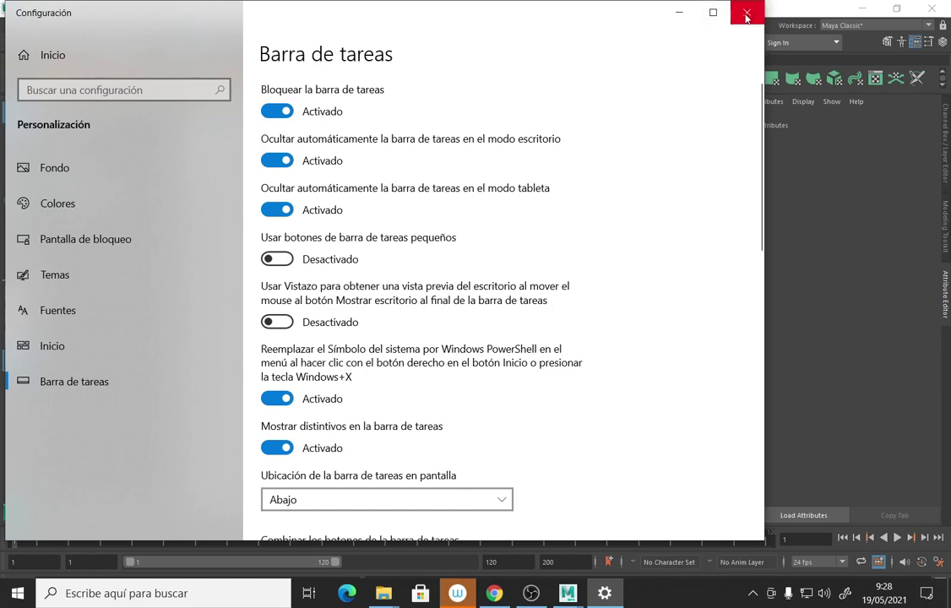
click(747, 13)
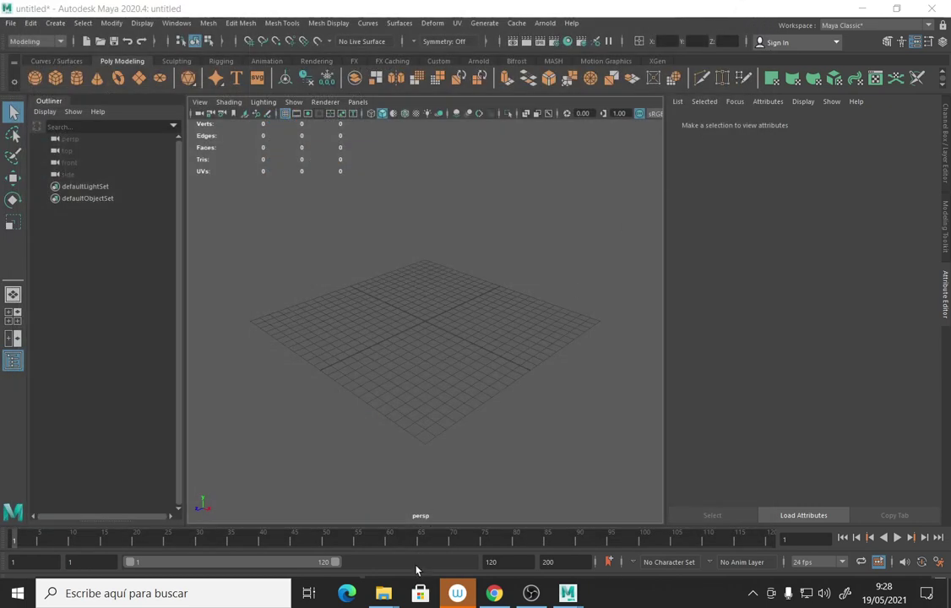
- Close the running Wacom Desktop Center window and launch Wacom Desktop Center again from the Windows search
right_click(458, 594)
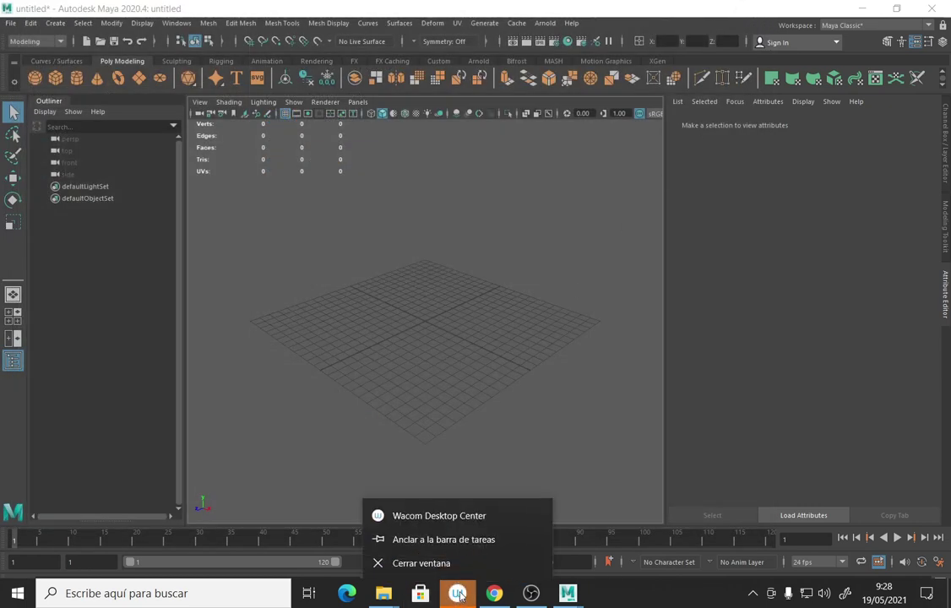
click(439, 562)
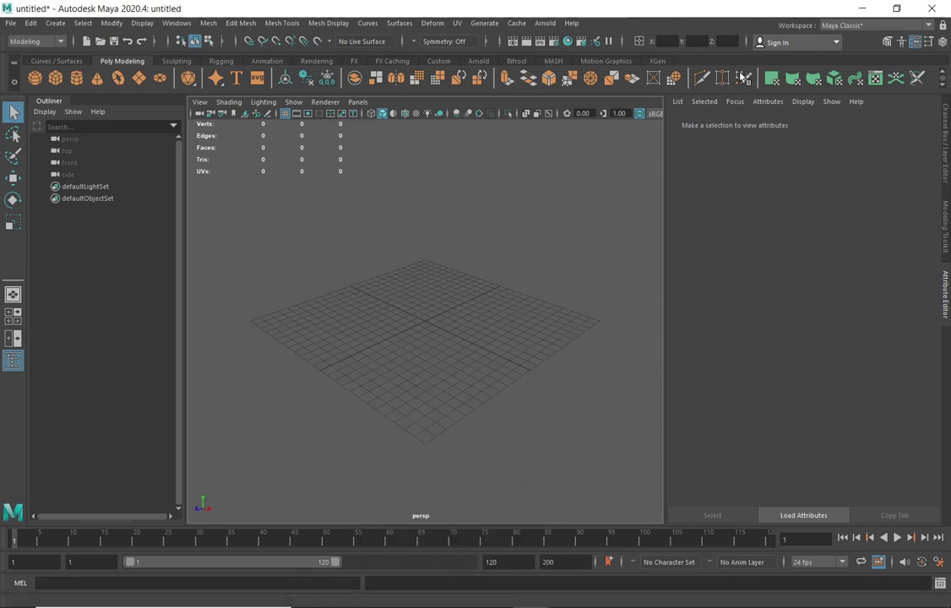
click(108, 593)
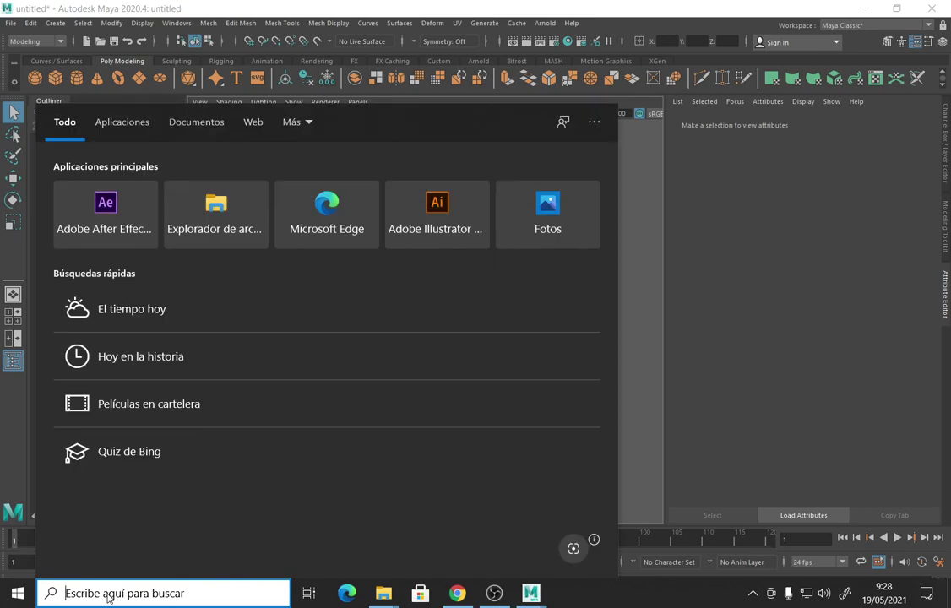
text(waco)
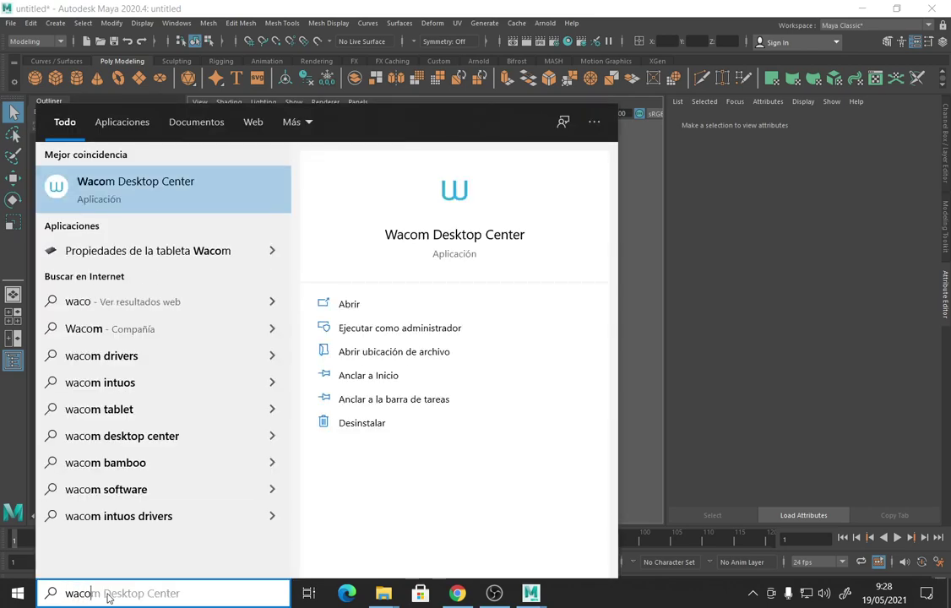
key(Return)
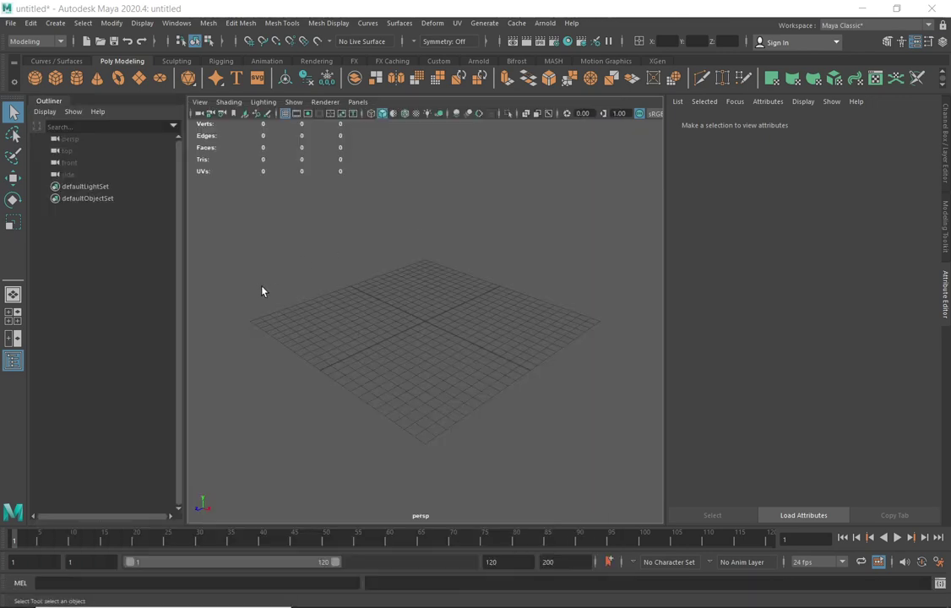
- Open the Wacom tablet properties, assign Clic central to the pen's lower button, and close the properties
click(110, 593)
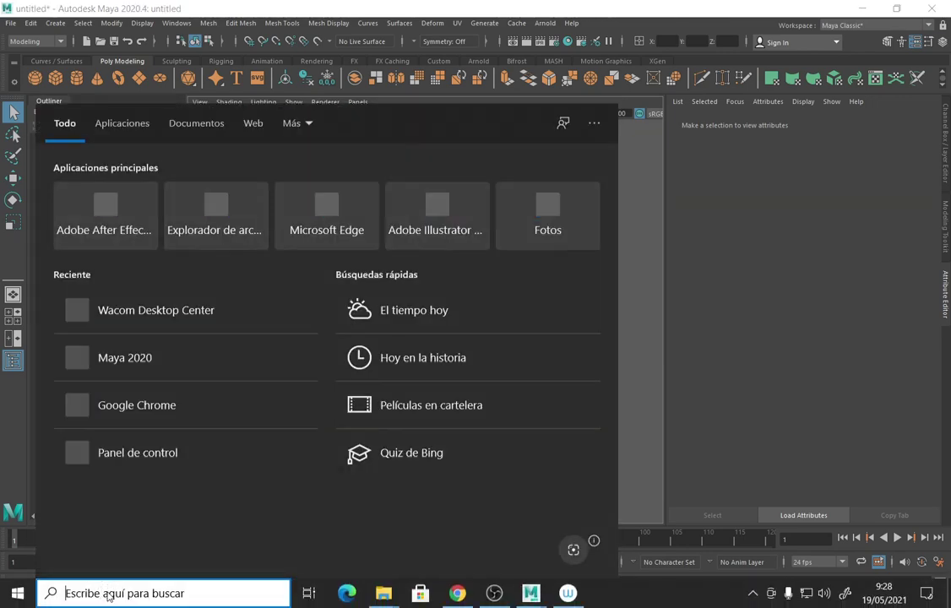
text(wa)
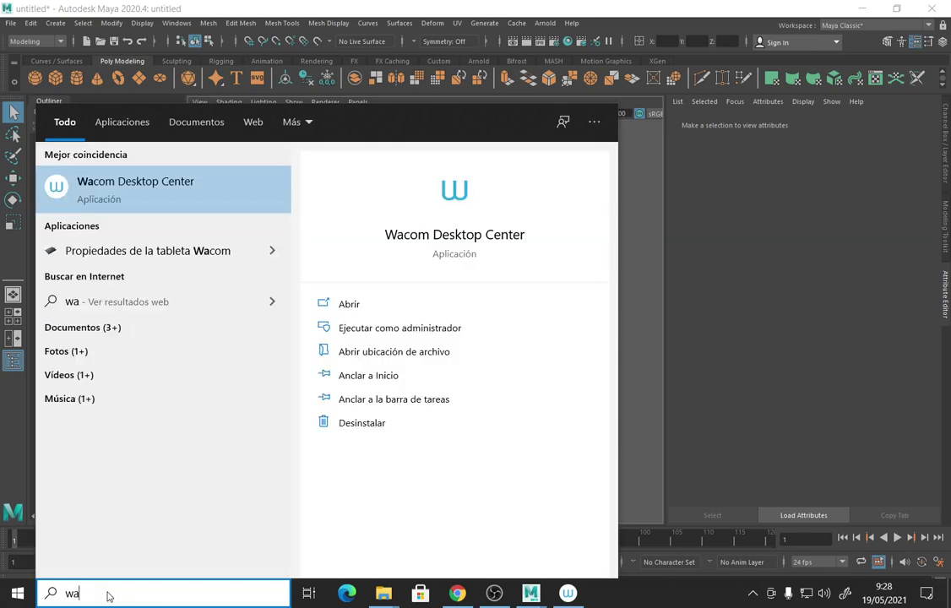
key(Down)
key(Return)
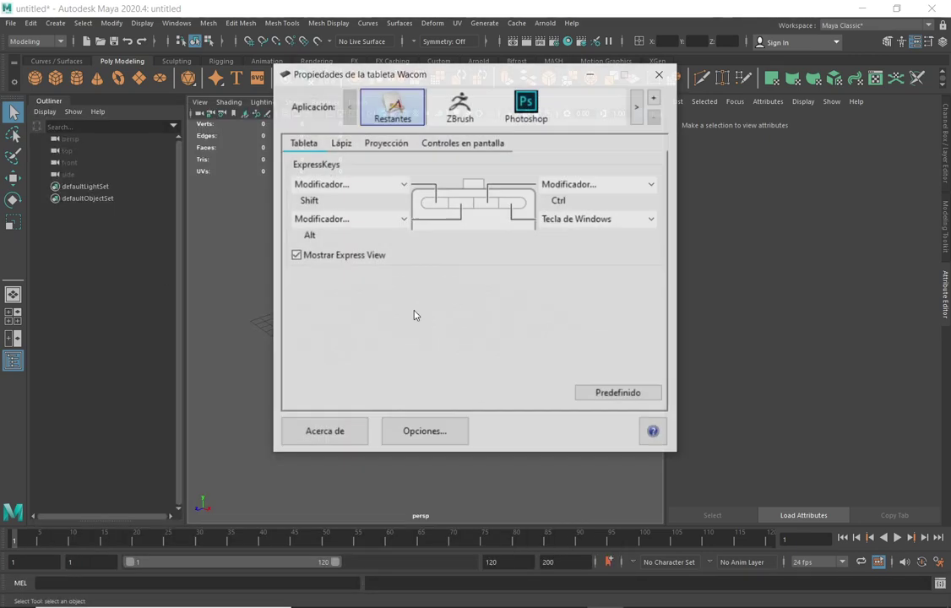
click(342, 144)
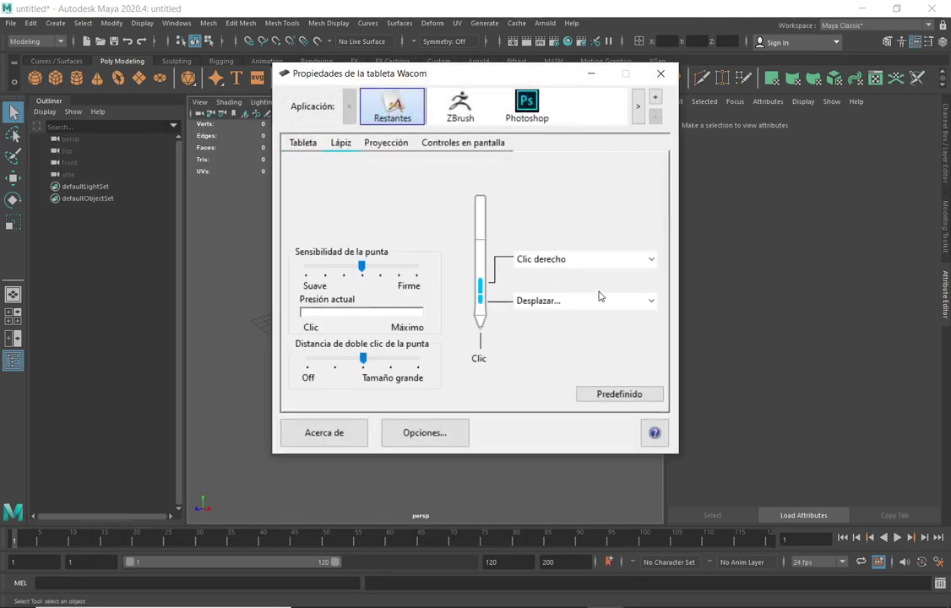
click(633, 306)
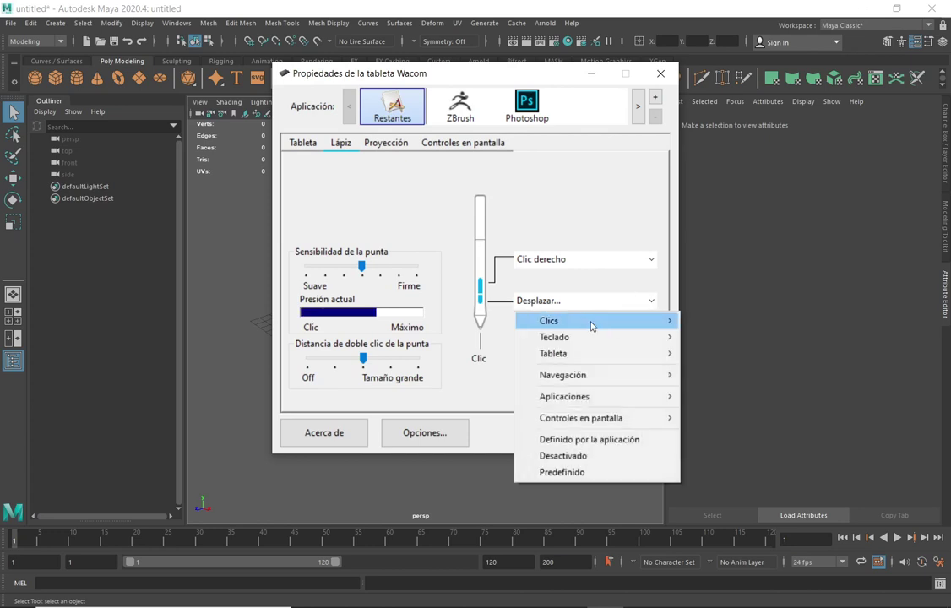
mouse_move(613, 323)
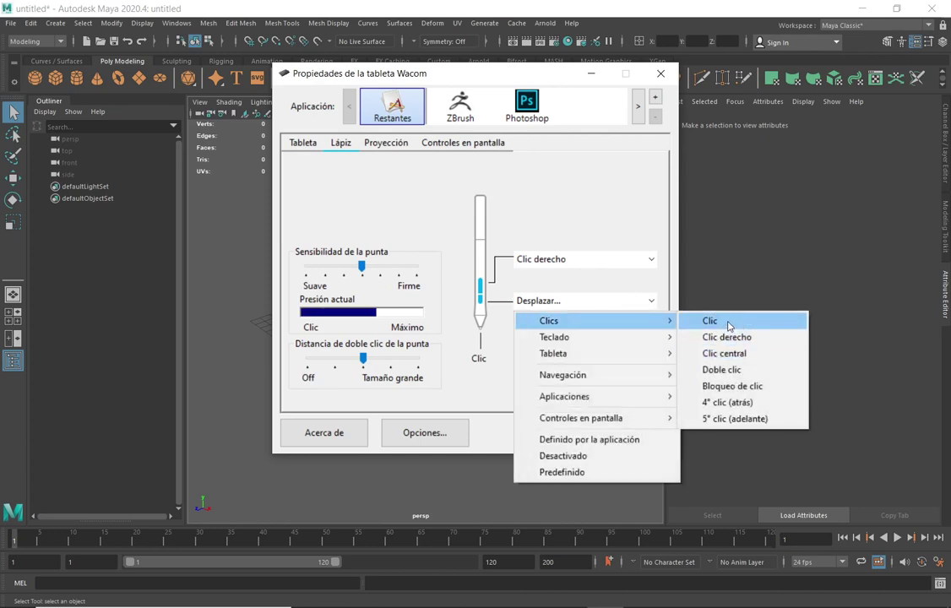
click(744, 354)
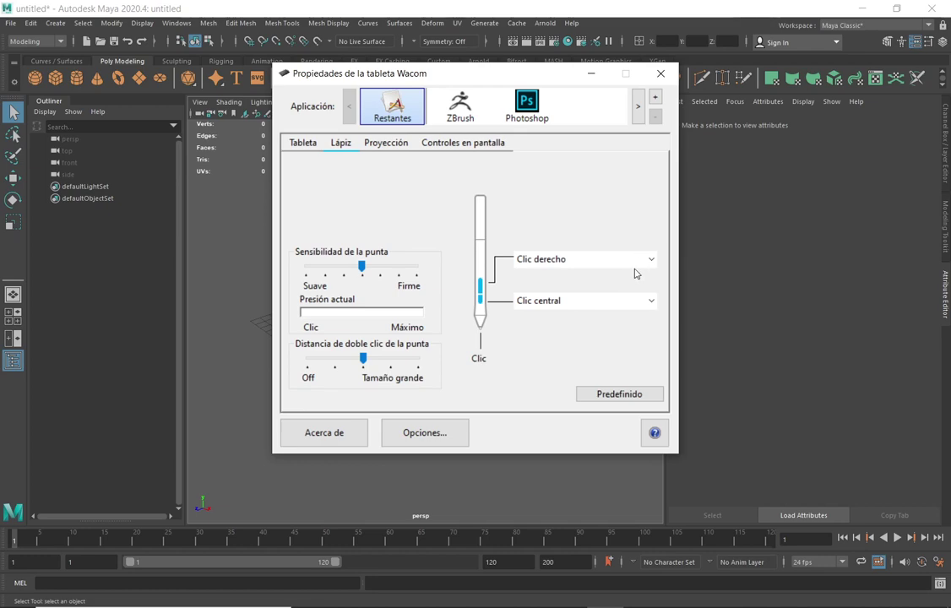
click(661, 74)
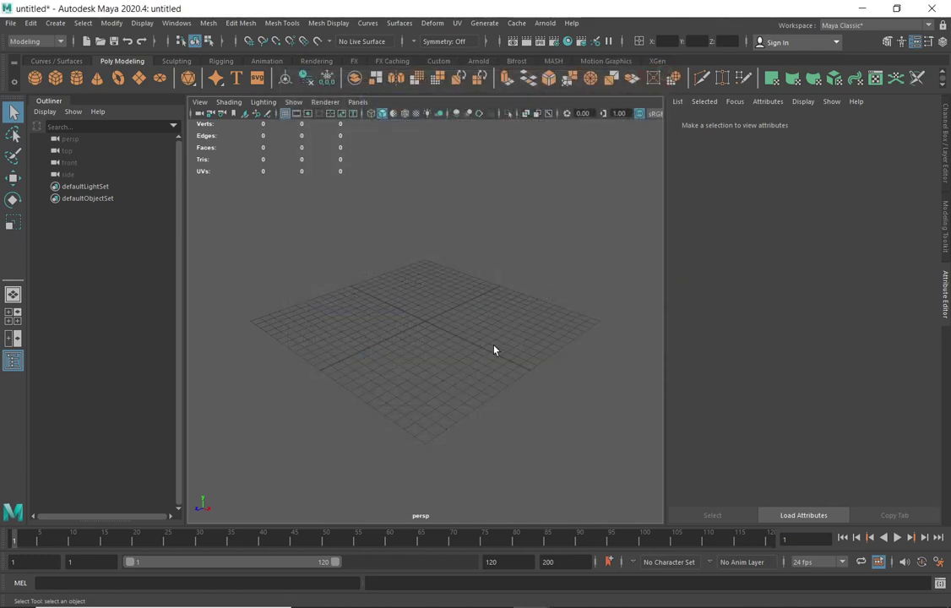
- Create a polygon cylinder at the origin and scale it uniformly to about 8.46
alt+drag(468, 312, 590, 177)
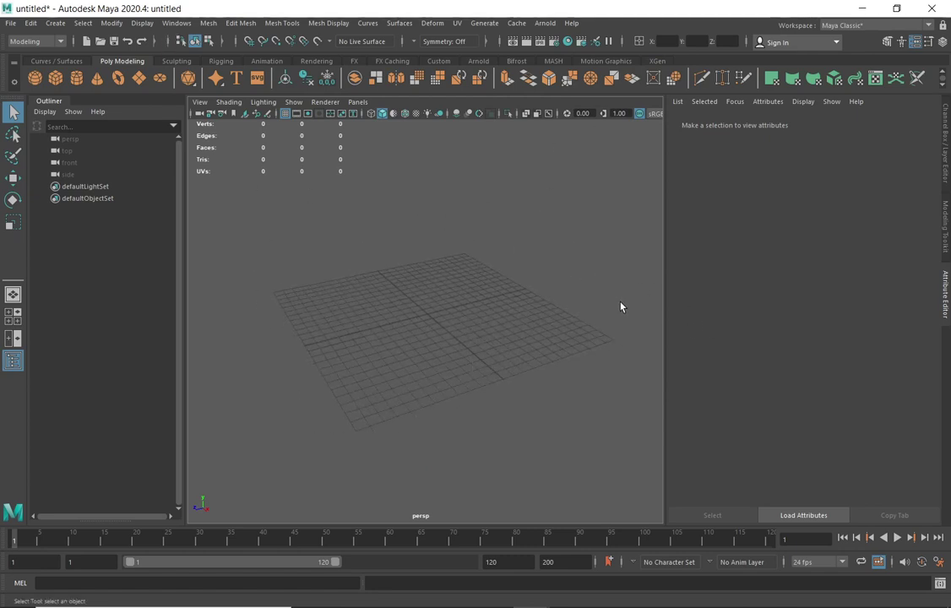
click(77, 79)
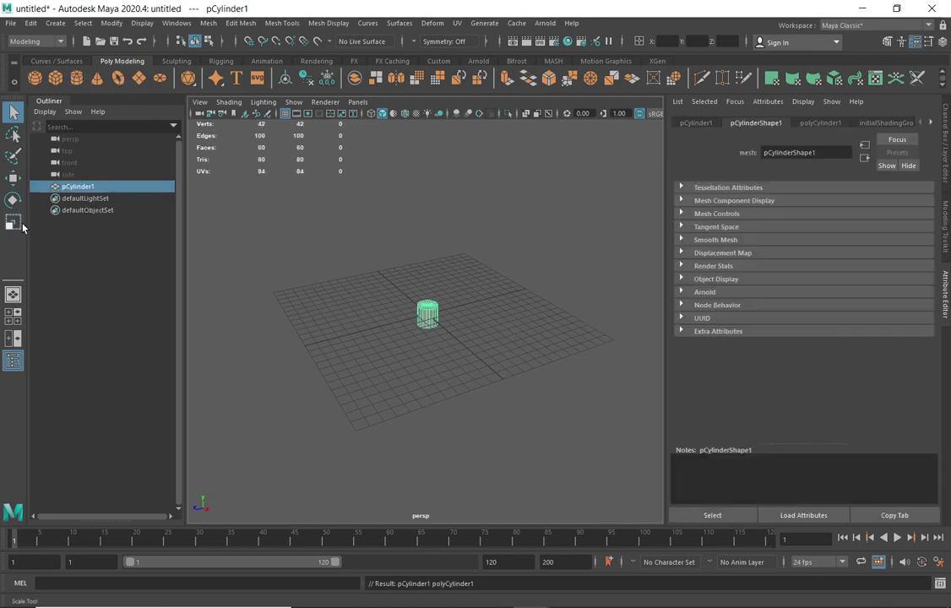
click(13, 223)
drag(418, 304, 563, 282)
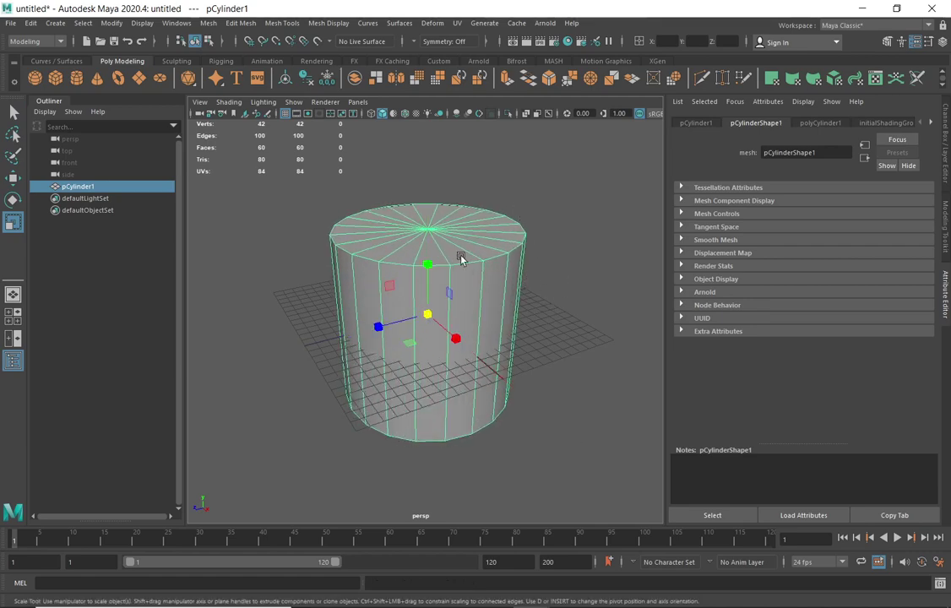
alt+drag(461, 257, 494, 318)
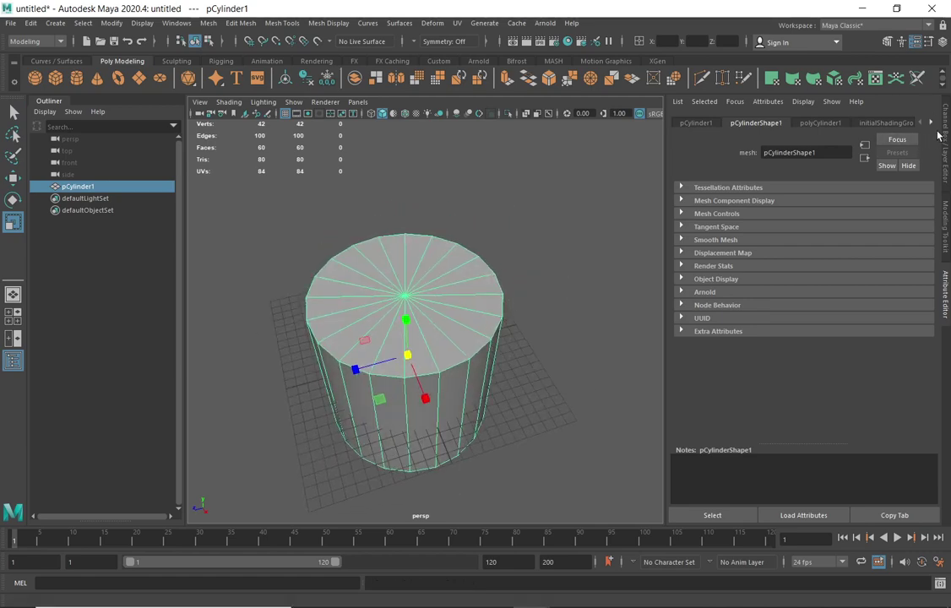
- Set the cylinder's Subdivisions Axis to 40 in its polyCylinder construction inputs
key(ctrl+a)
click(825, 260)
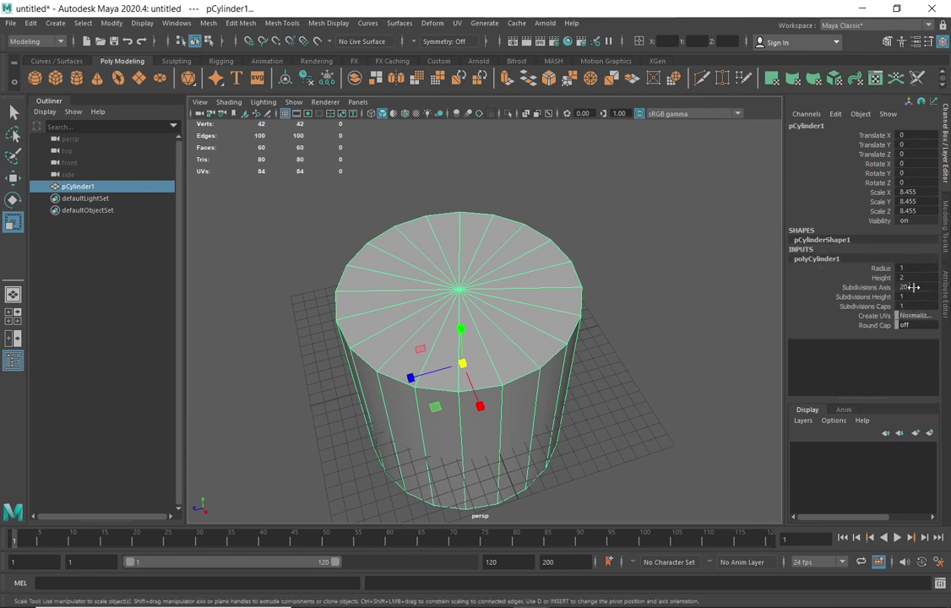
click(908, 287)
key(Return)
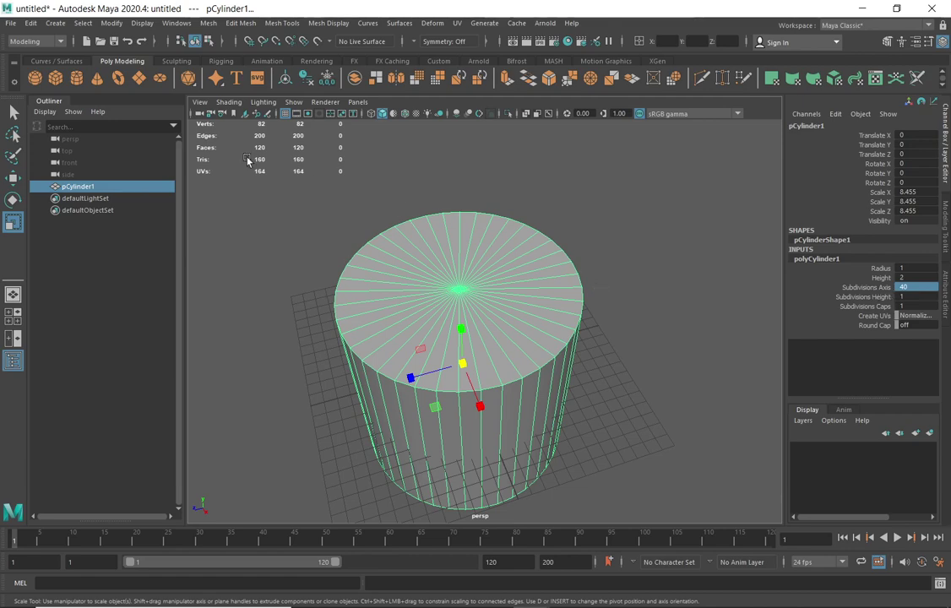
- Flatten the cylinder vertically into a thin disc with a Y scale of about 0.35
alt+drag(494, 332, 460, 376)
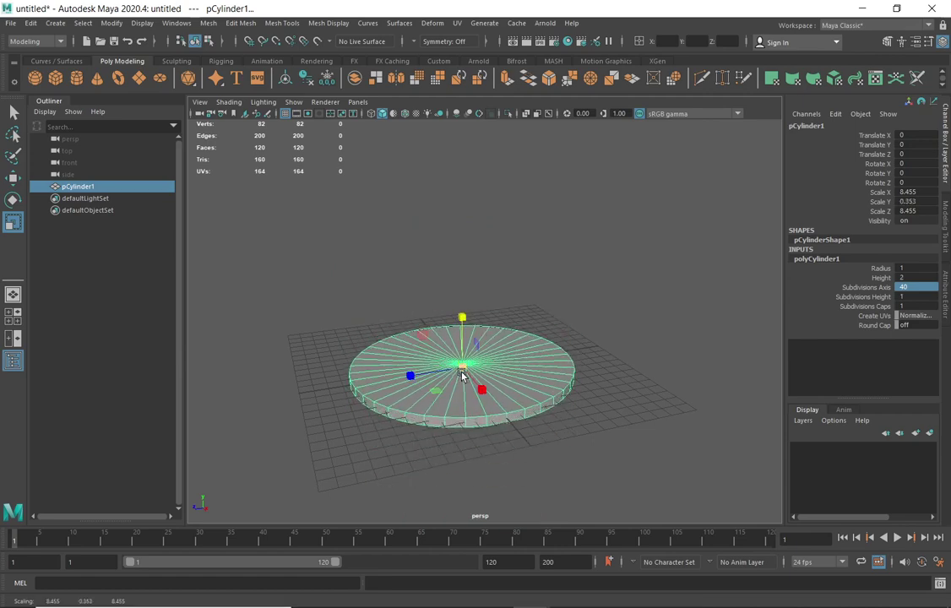
alt+drag(539, 335, 477, 317)
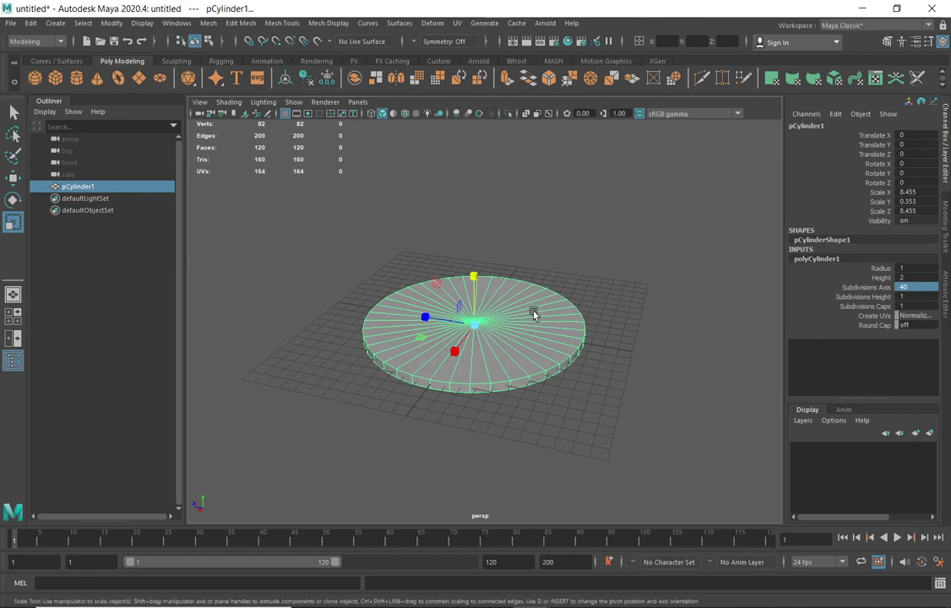
key(alt)
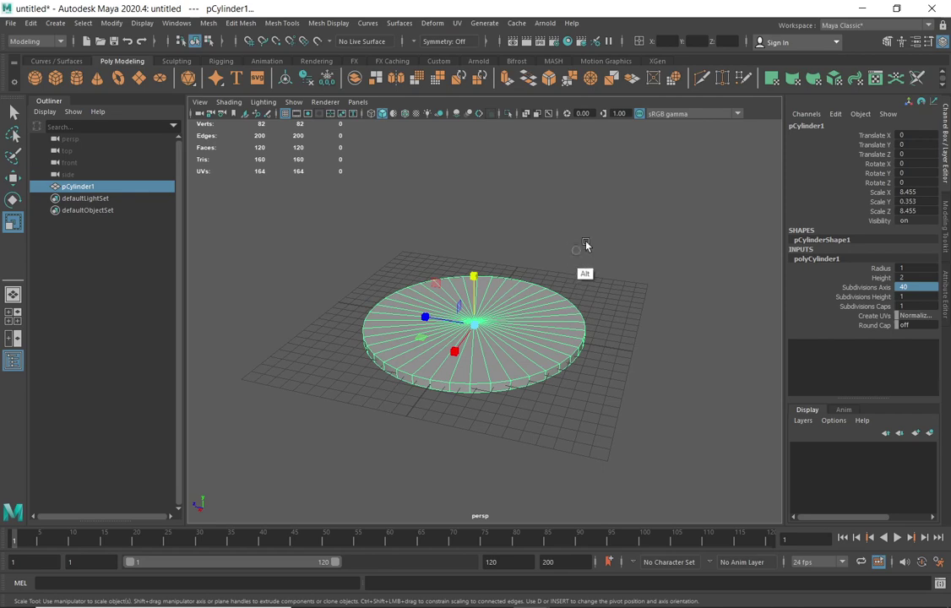
alt+drag(590, 247, 414, 449)
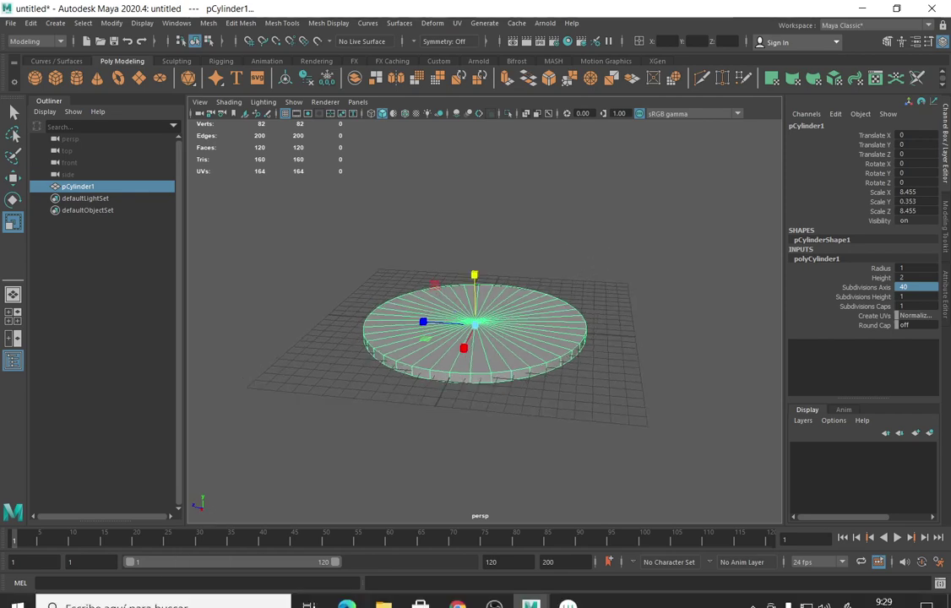
- Reopen the Wacom tablet properties, disable Mostrar Express View and Usar entrada de lápiz Windows, and close them
click(110, 593)
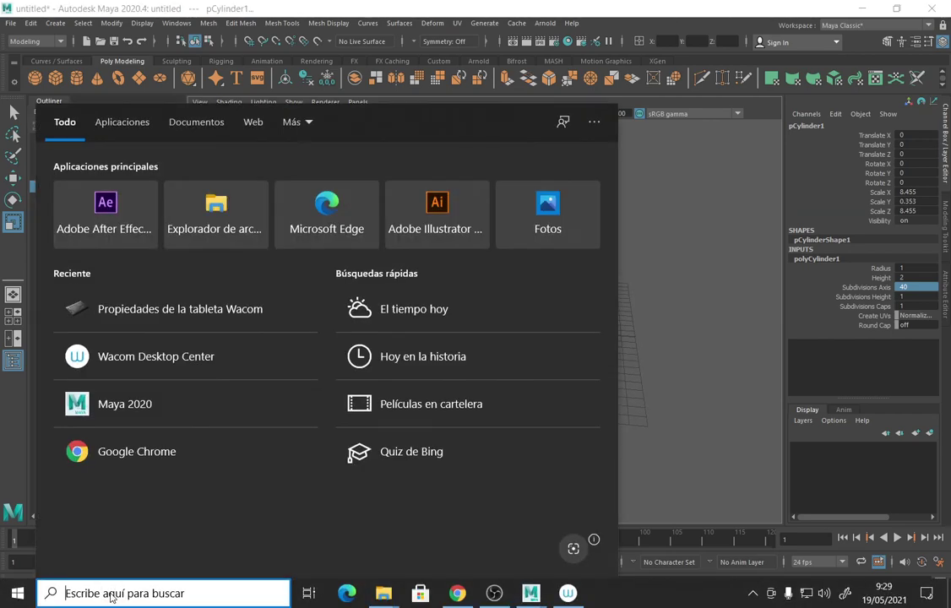
text(wa)
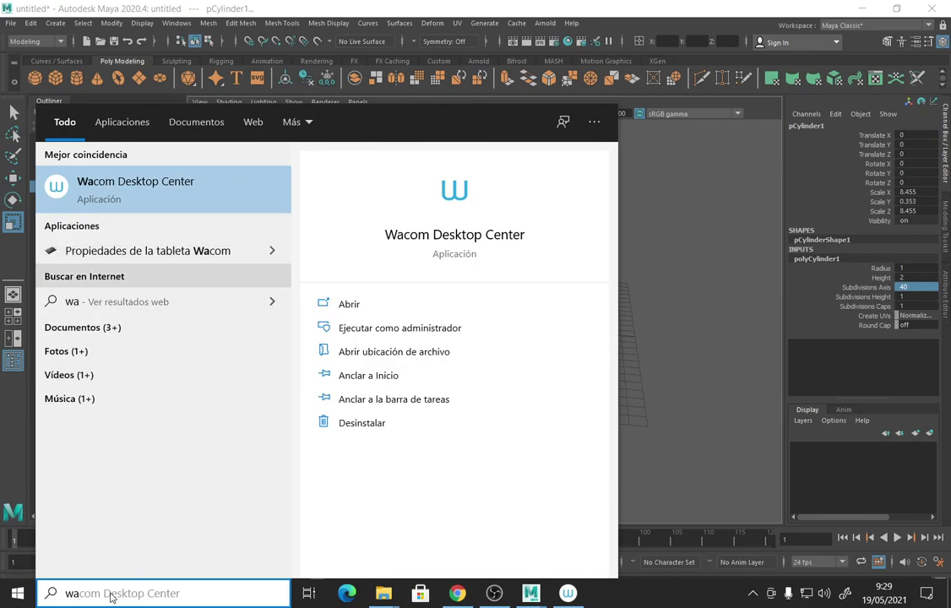
click(169, 250)
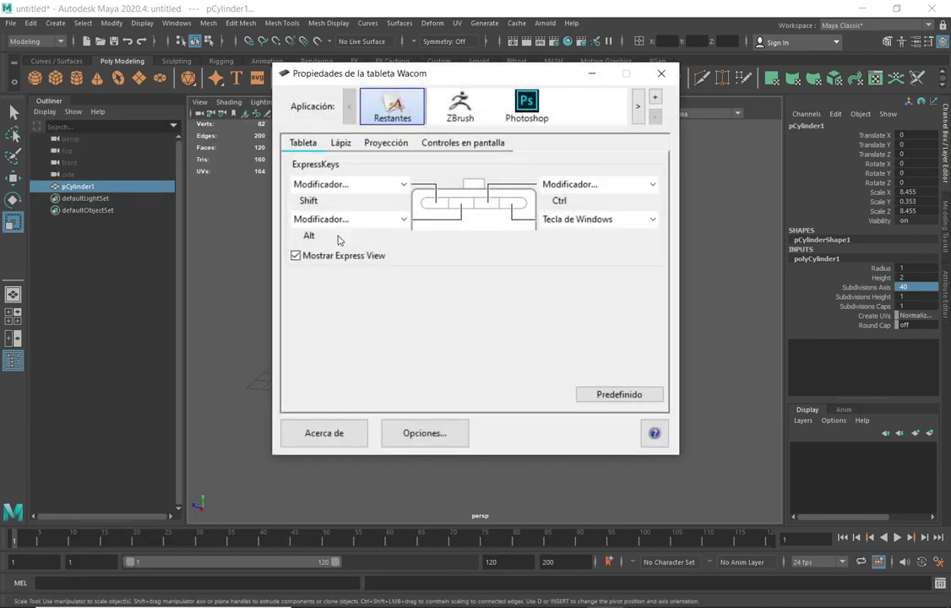
click(341, 142)
click(314, 145)
click(296, 256)
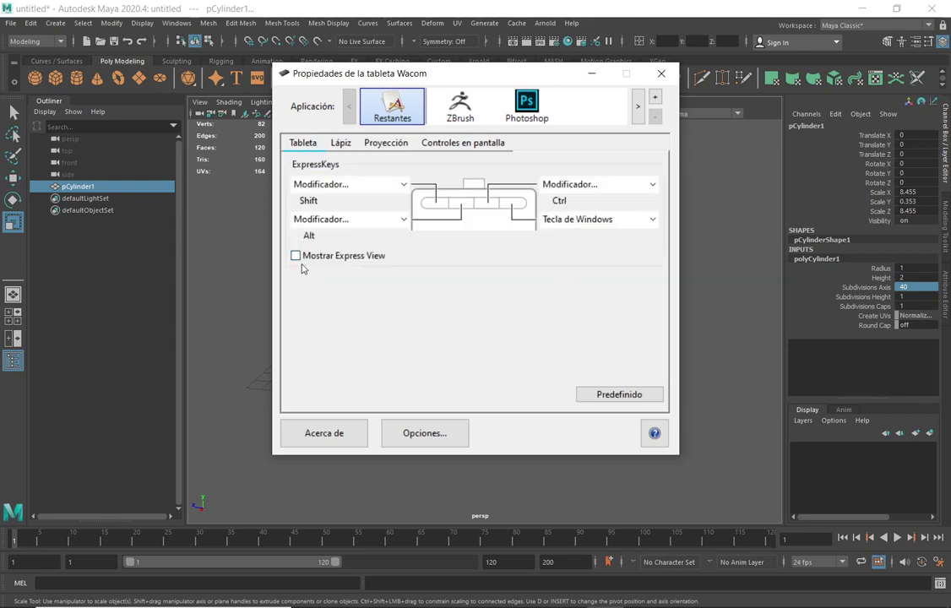
click(393, 148)
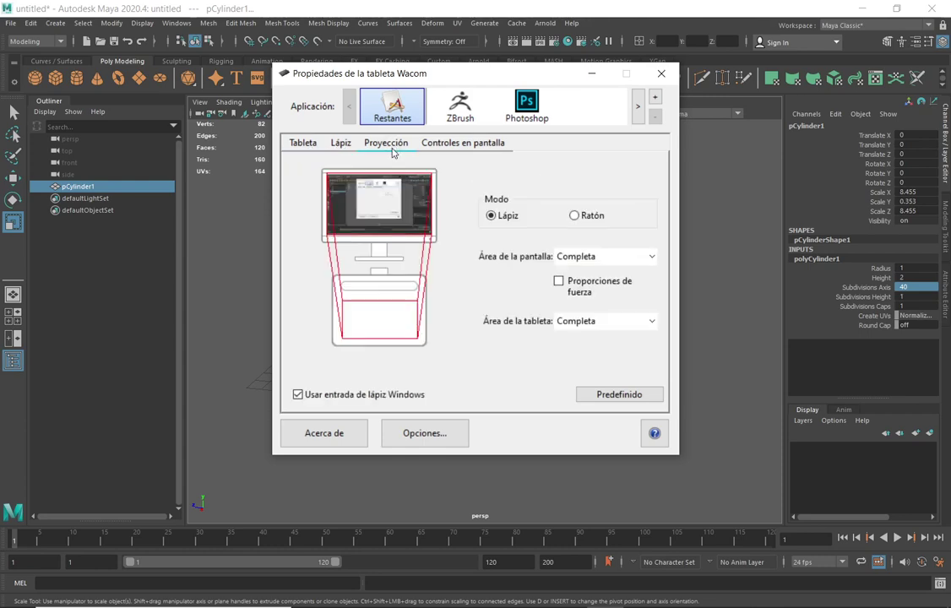
click(297, 394)
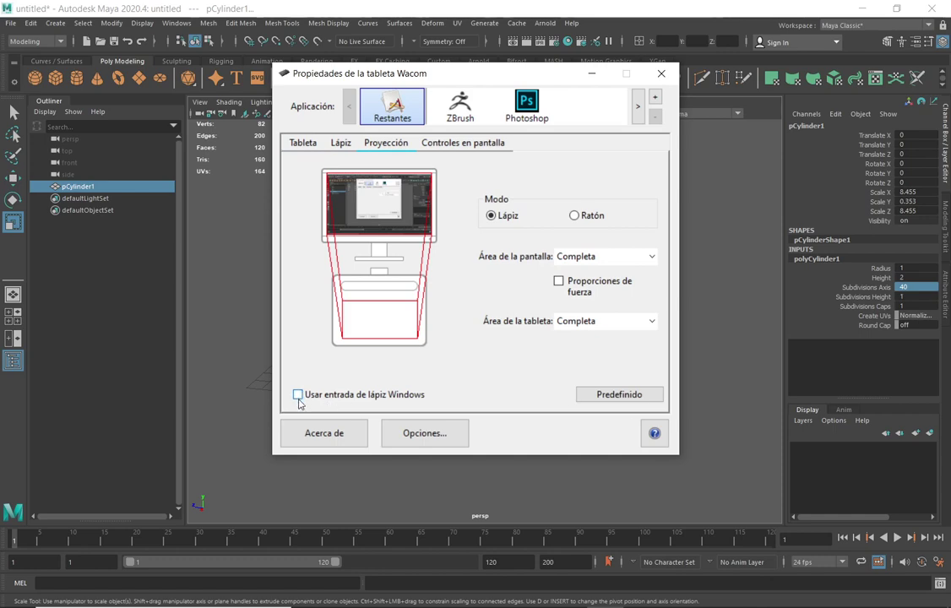
click(661, 74)
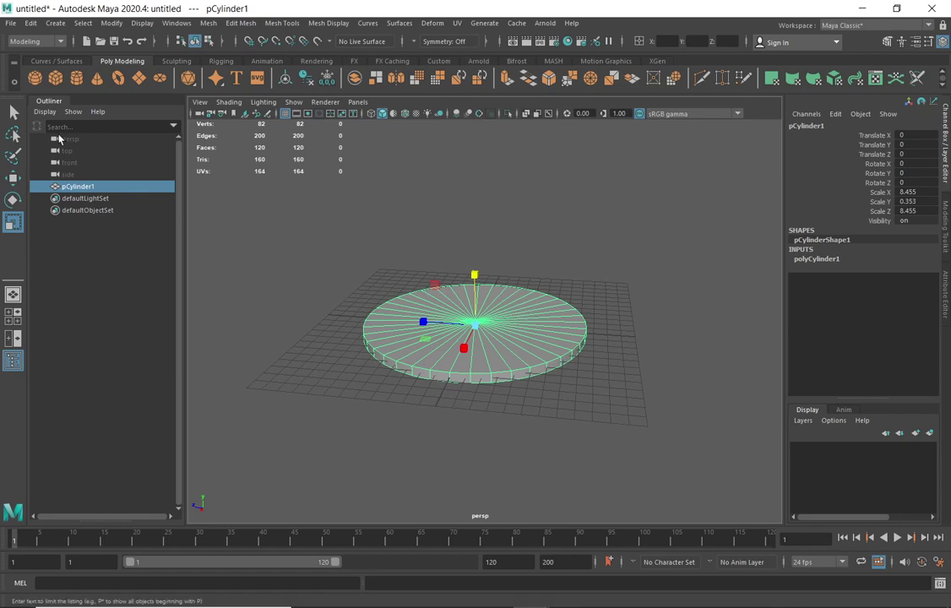
- Raise the flattened cylinder above the grid to a Translate Y of about 8.29
click(14, 112)
click(650, 279)
click(595, 325)
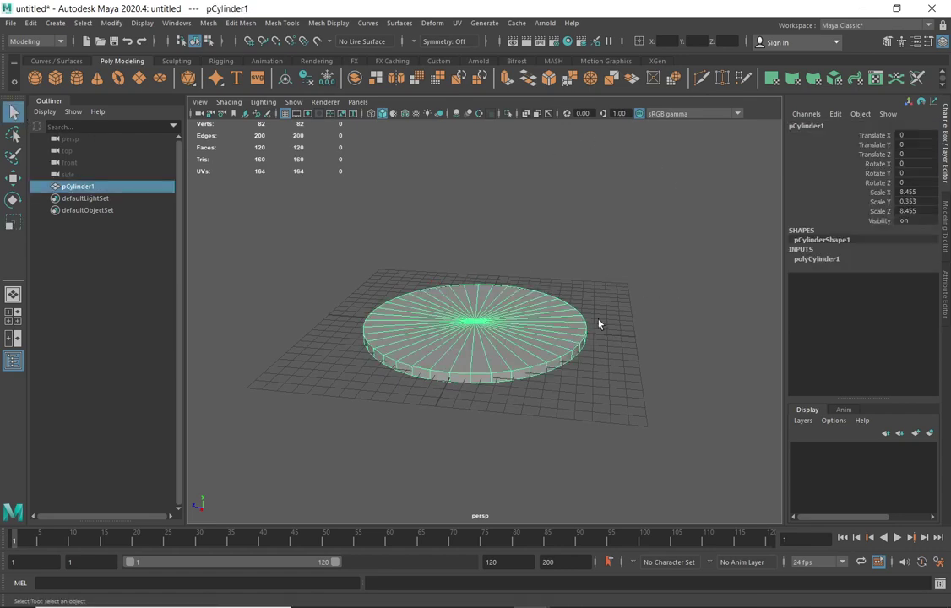
alt+drag(538, 299, 403, 326)
click(12, 178)
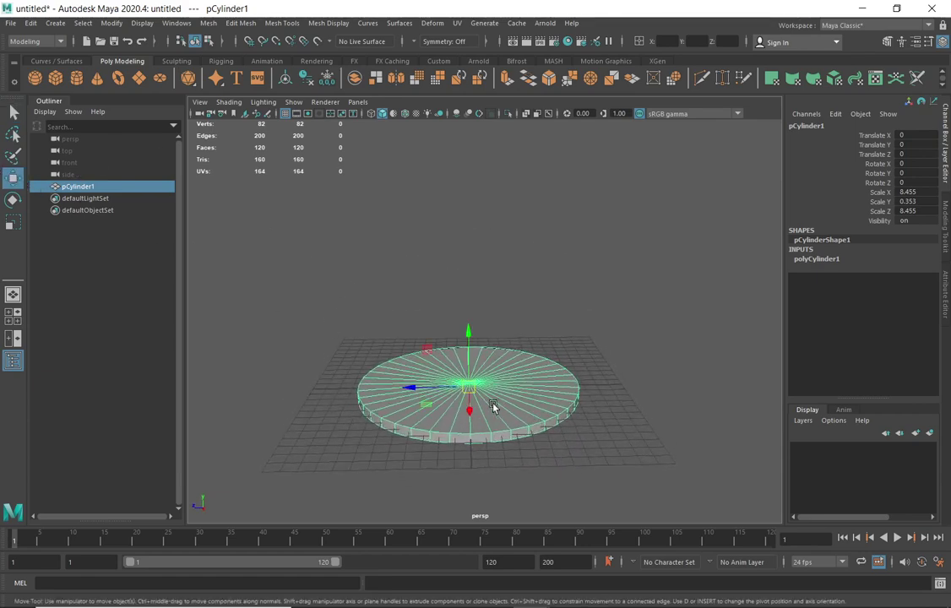
drag(473, 325, 558, 316)
- Create a polygon plane at the origin and scale it uniformly to about 22.28
click(138, 78)
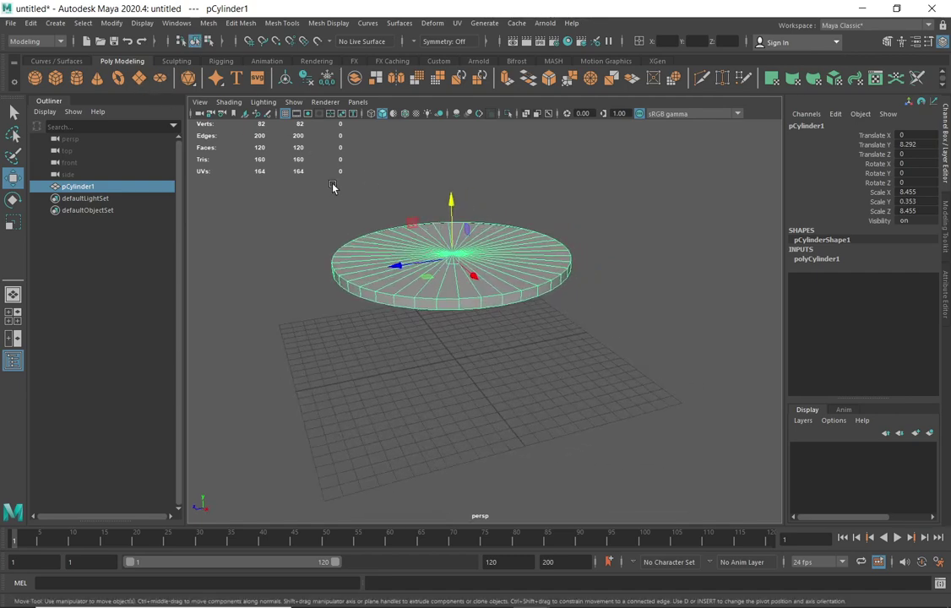
click(13, 222)
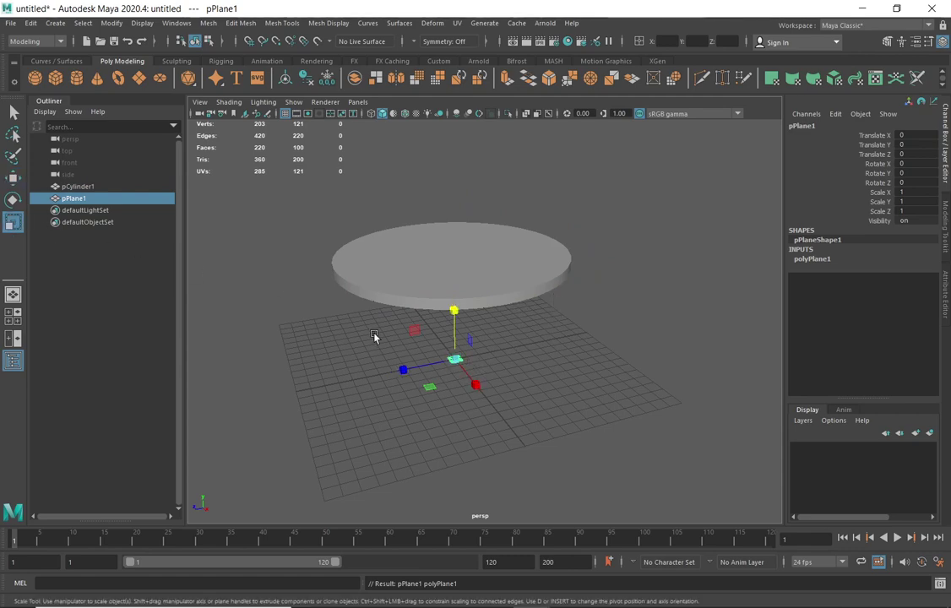
drag(455, 359, 658, 314)
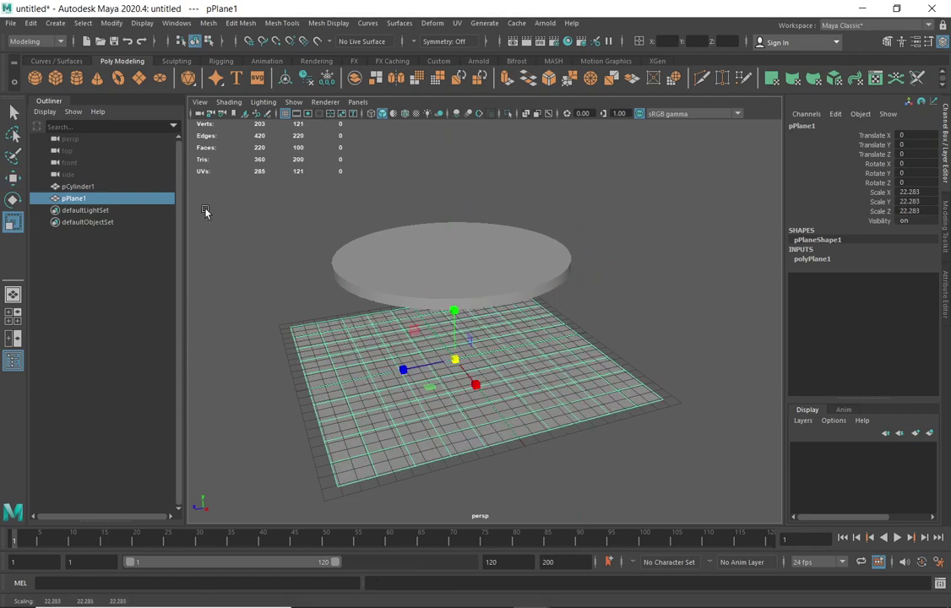
- Move the plane up above the disc to a Translate Y of about 16.14
key(w)
drag(453, 305, 451, 127)
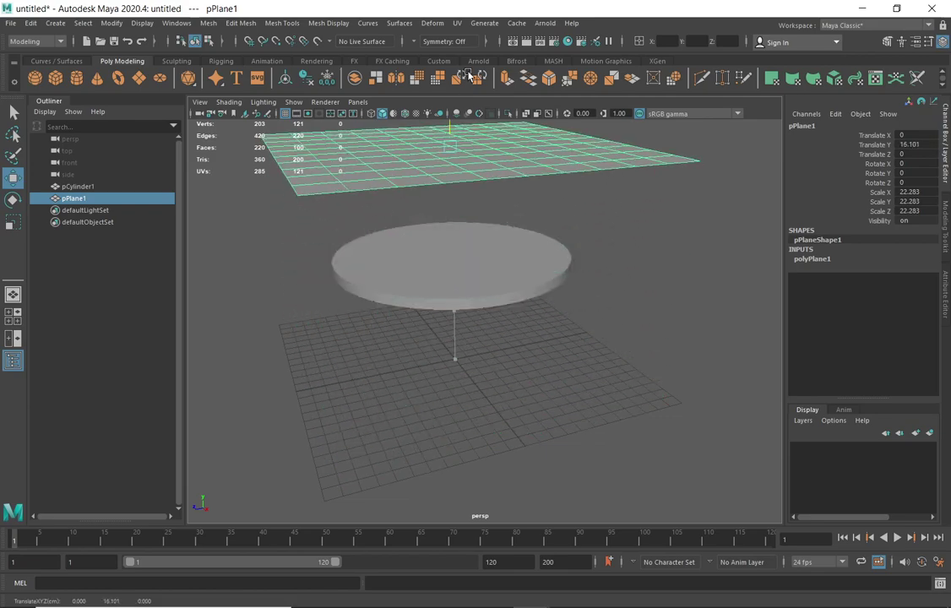
alt+drag(564, 288, 576, 356)
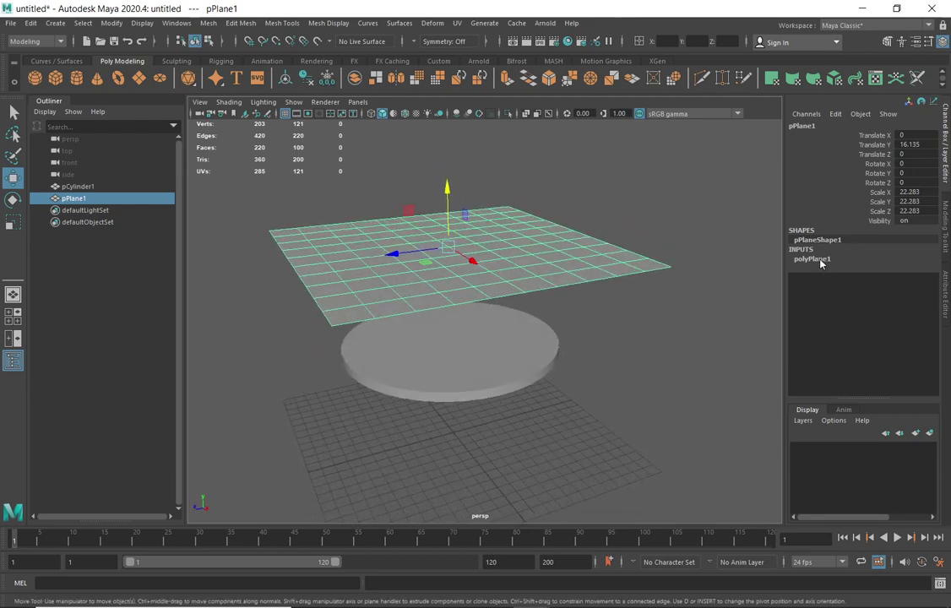
- Set the plane's Subdivisions Width and Subdivisions Height to 20 in its polyPlane construction inputs
click(812, 260)
drag(915, 286, 911, 296)
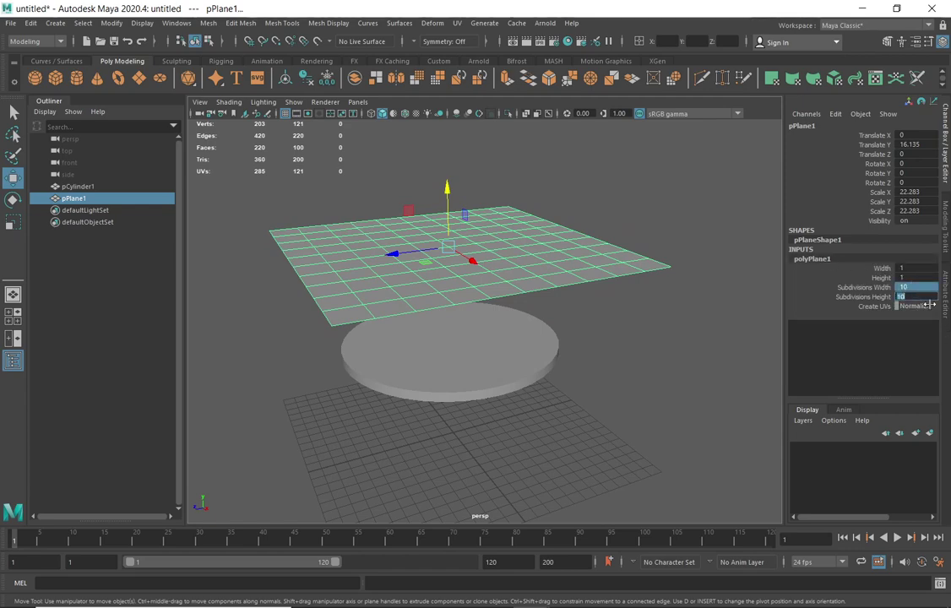
text(2)
key(Return)
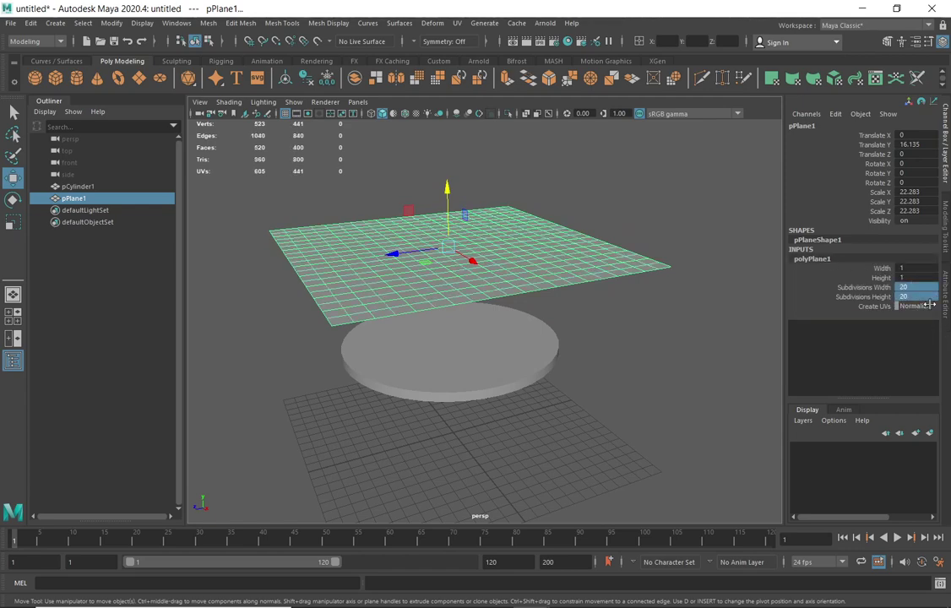
alt+drag(512, 267, 583, 287)
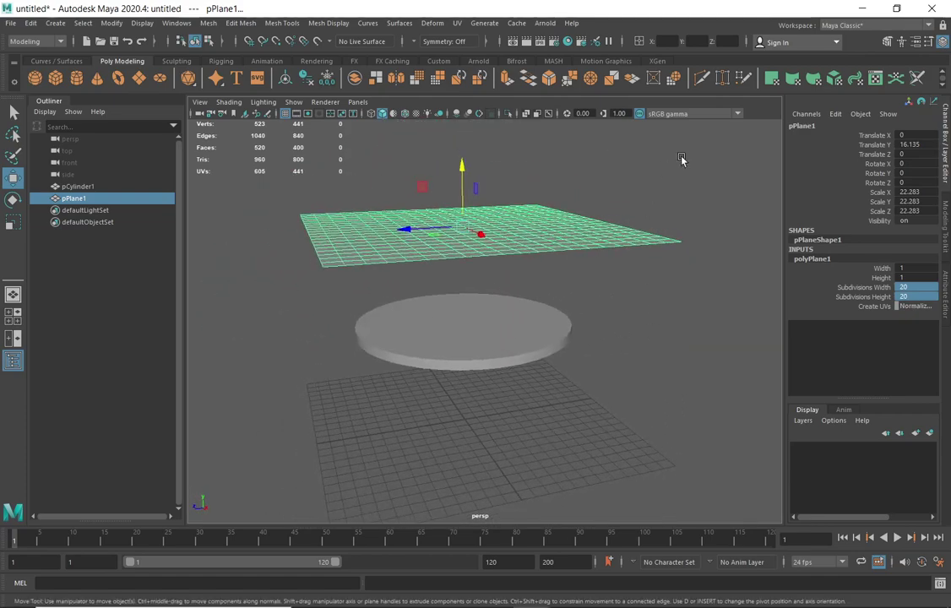
- Freeze the transformations of both the disc and the plane and delete their construction history
drag(593, 144, 434, 309)
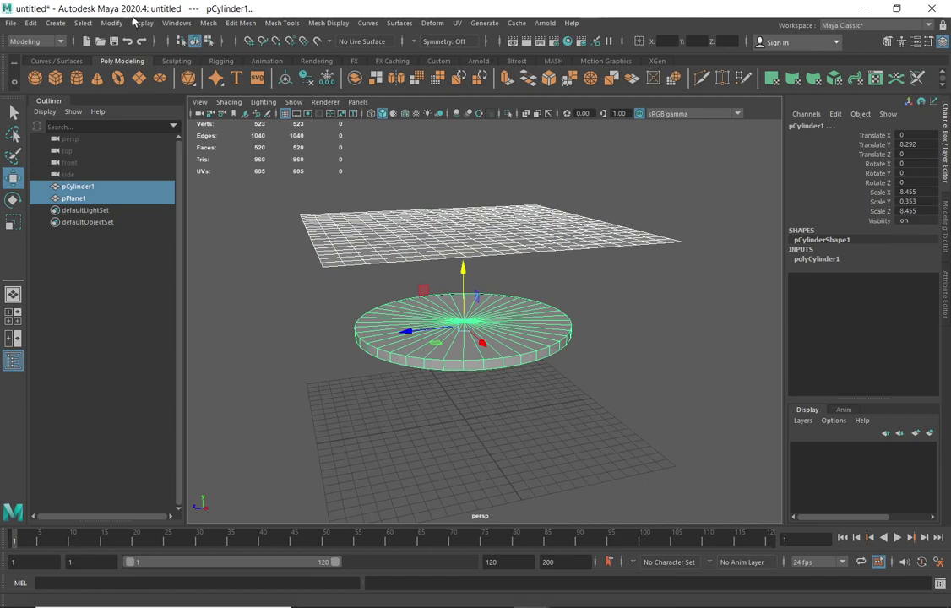
click(111, 22)
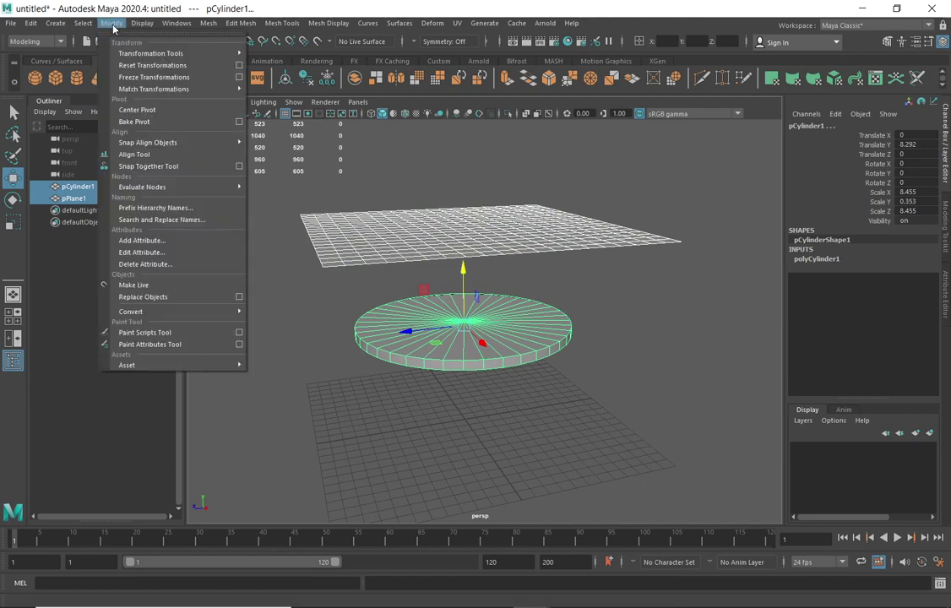
click(163, 78)
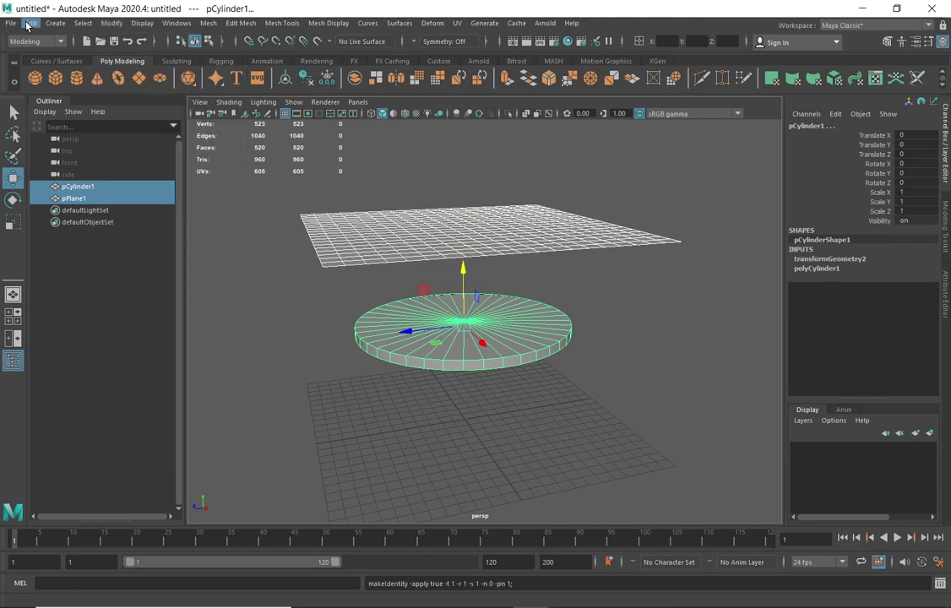
click(31, 24)
mouse_move(93, 163)
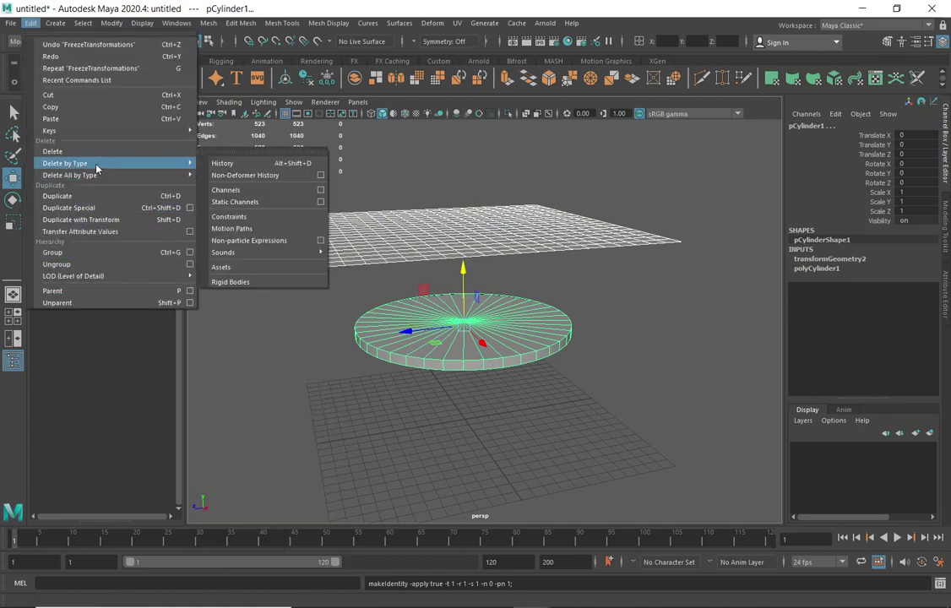
click(230, 163)
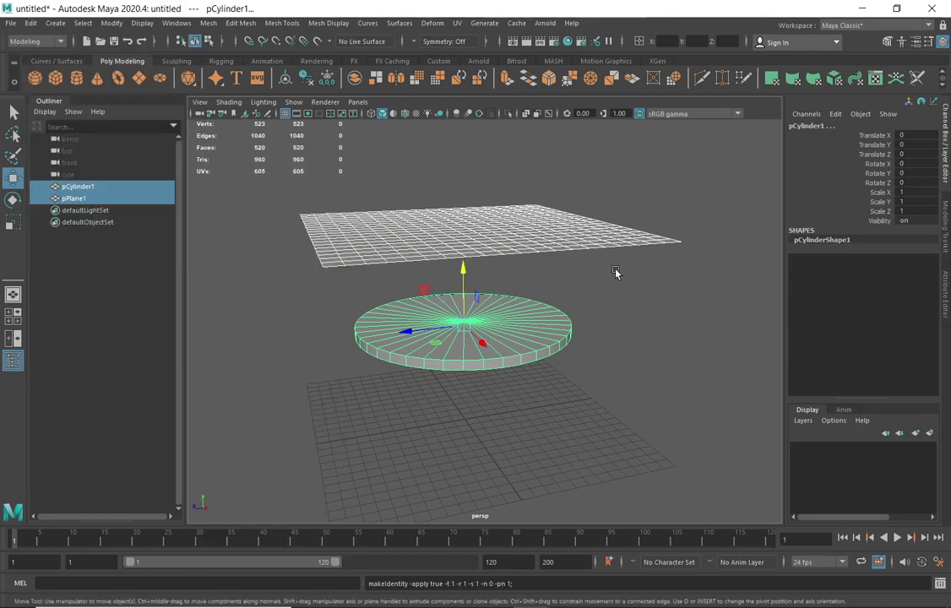
click(631, 360)
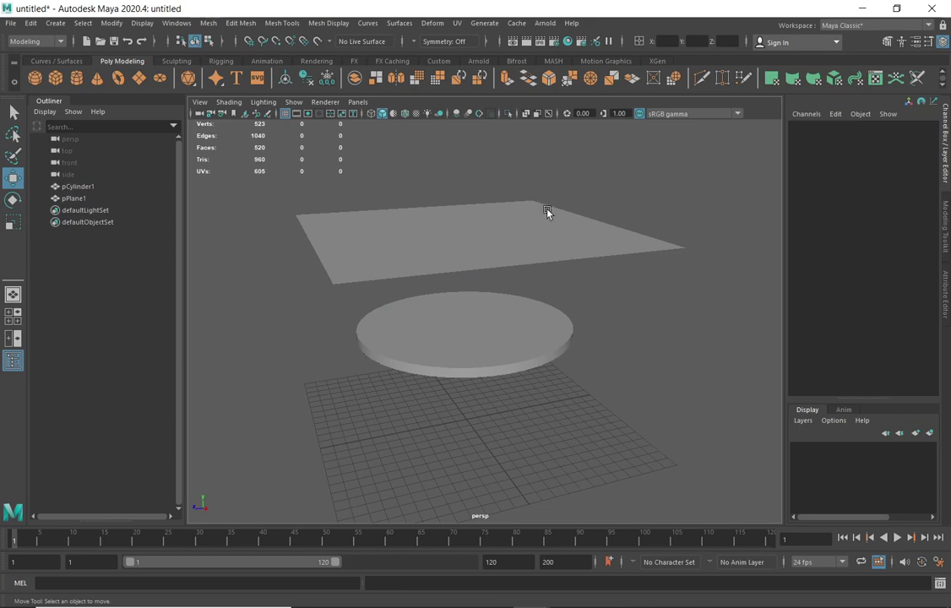
alt+drag(546, 212, 549, 413)
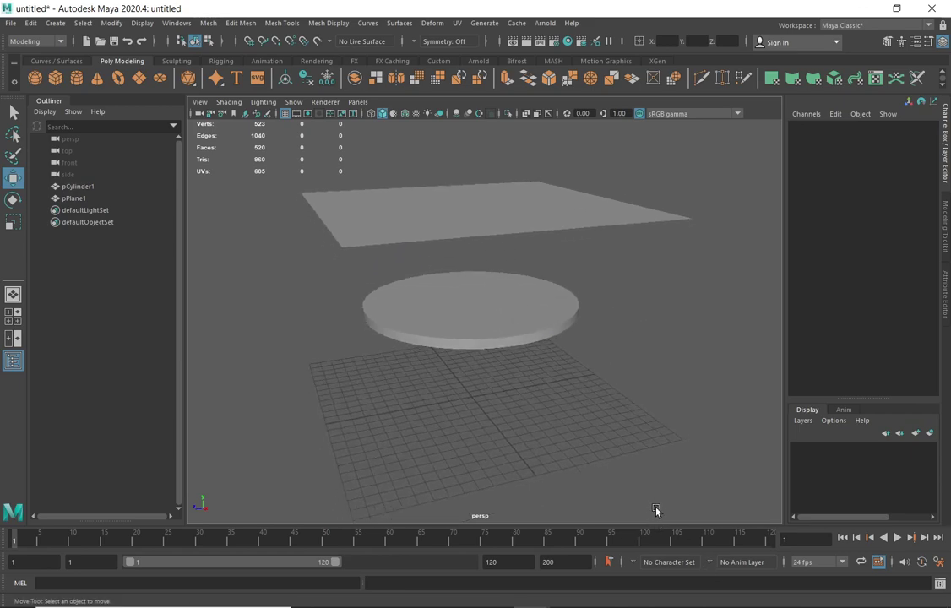
- Set the animation end time to 400 and the scene frame rate to 25 fps
double_click(564, 562)
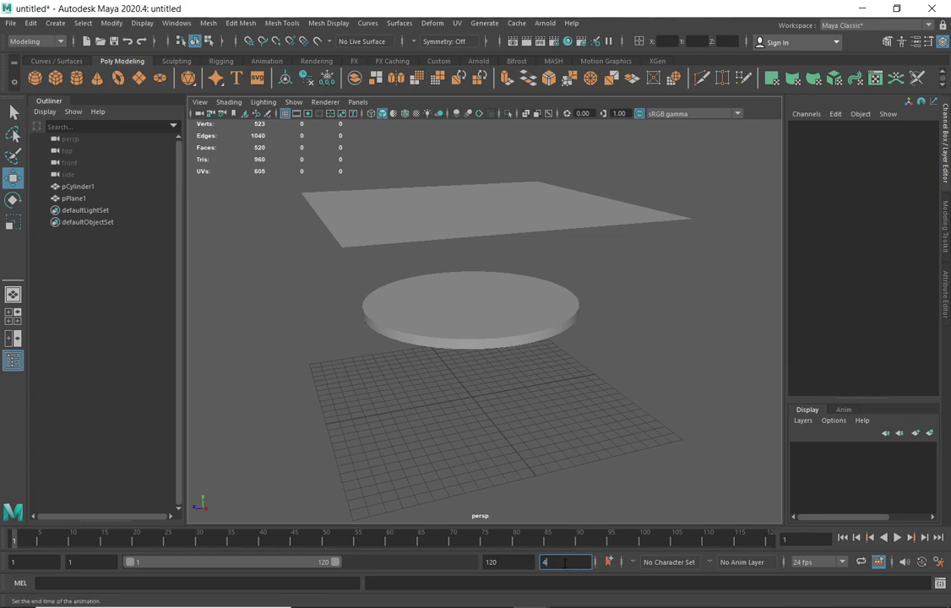
click(834, 563)
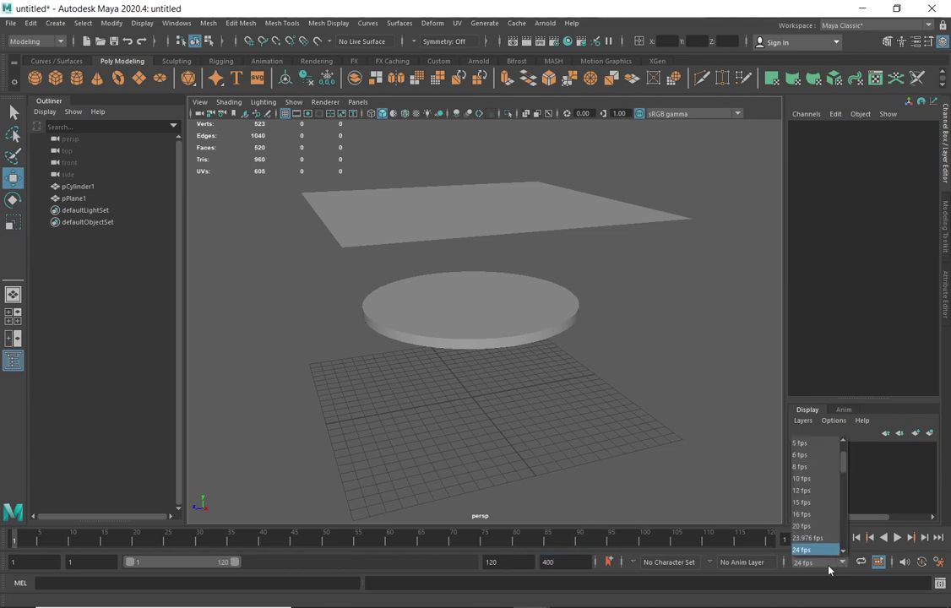
scroll(815, 541, down, 1)
click(810, 550)
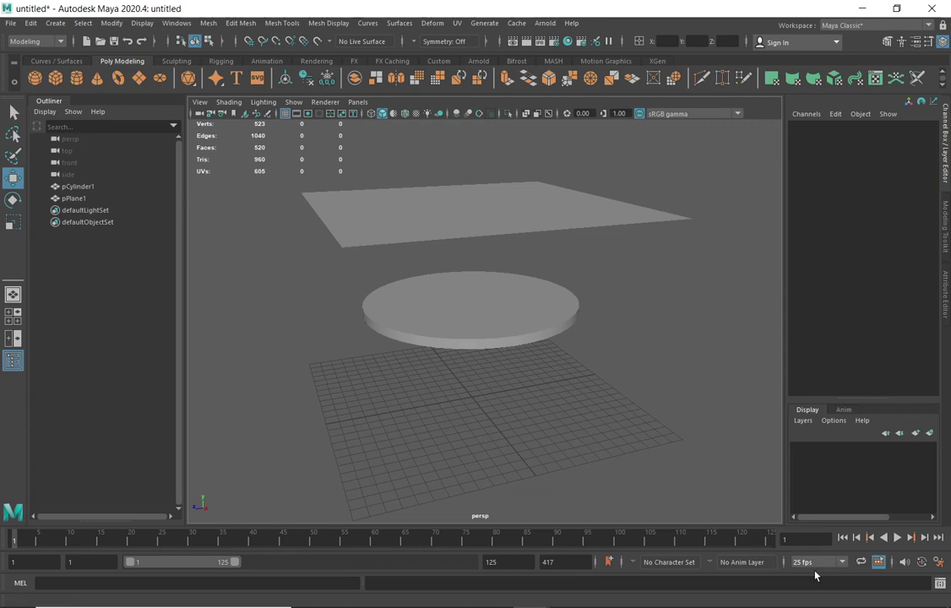
- Set the animation end time to 400 again and extend the playback range through frame 400
click(581, 558)
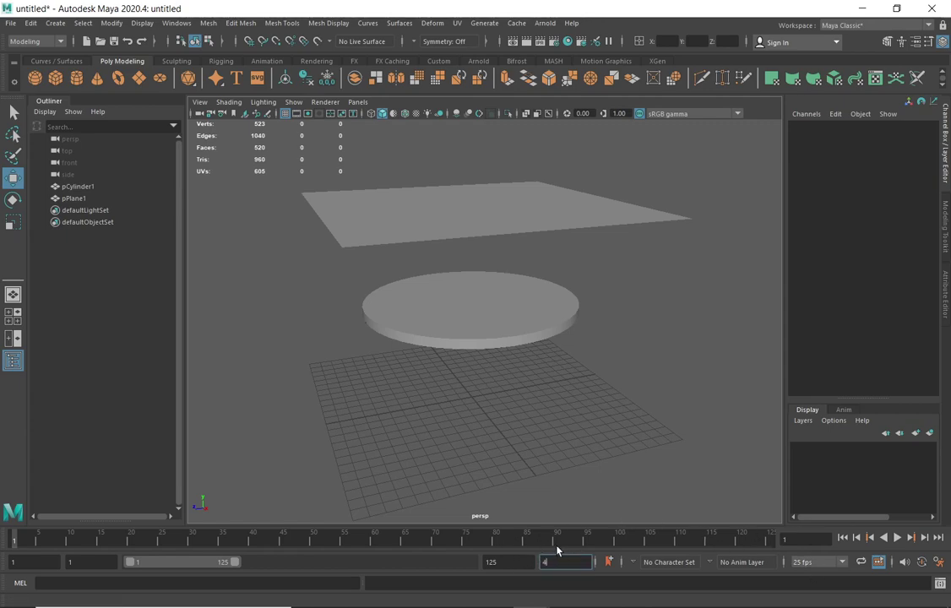
text(400)
key(Return)
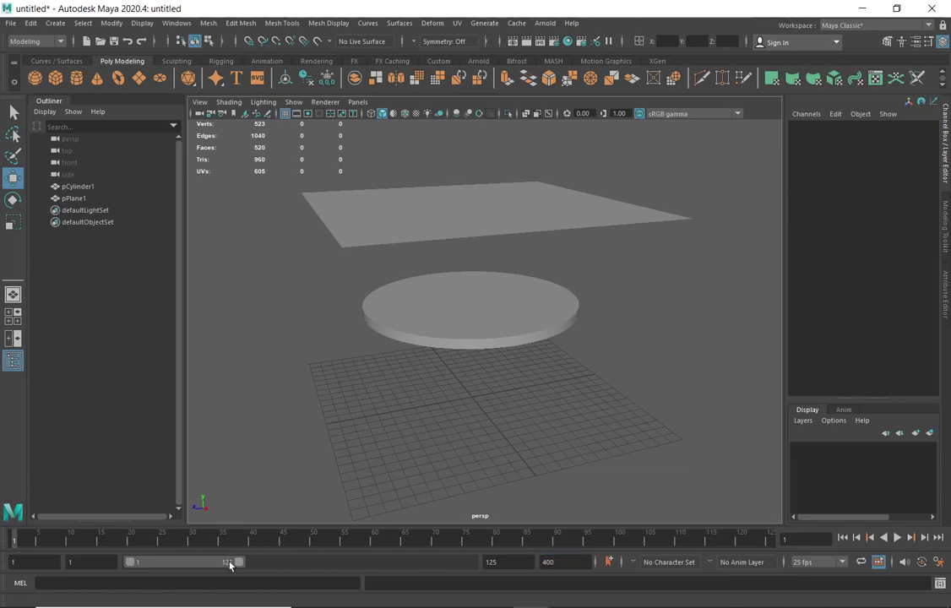
drag(229, 566, 438, 573)
drag(467, 571, 471, 562)
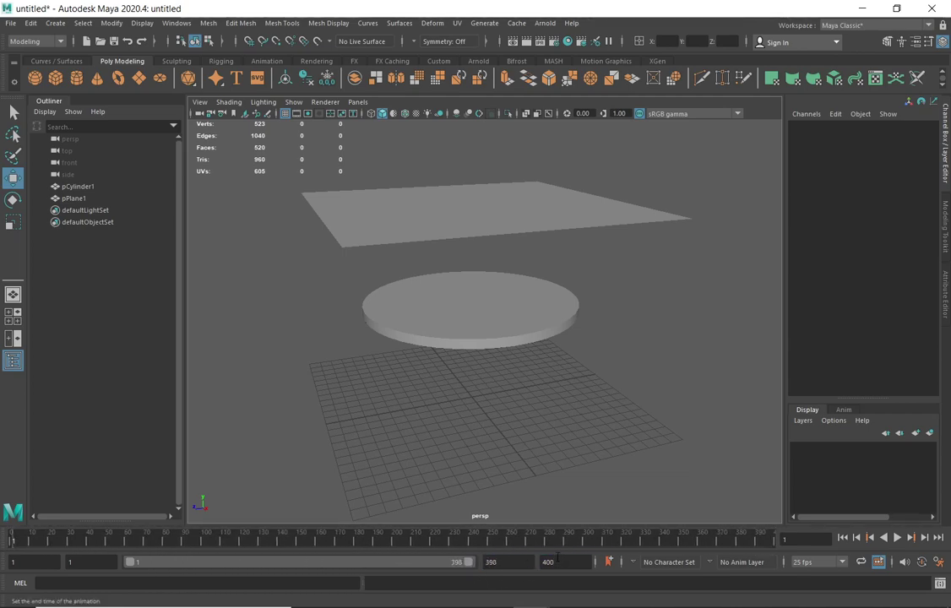
key(BackSpace)
key(BackSpace)
text(00)
key(Return)
drag(471, 564, 484, 564)
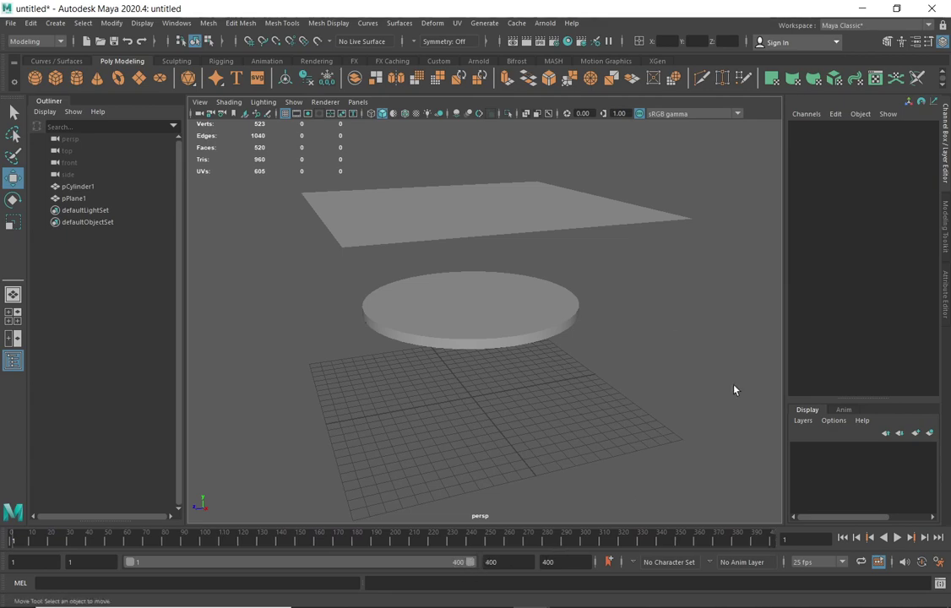
- Set the timeline's playback speed to Play Every Frame, Max Real-time
right_click(537, 539)
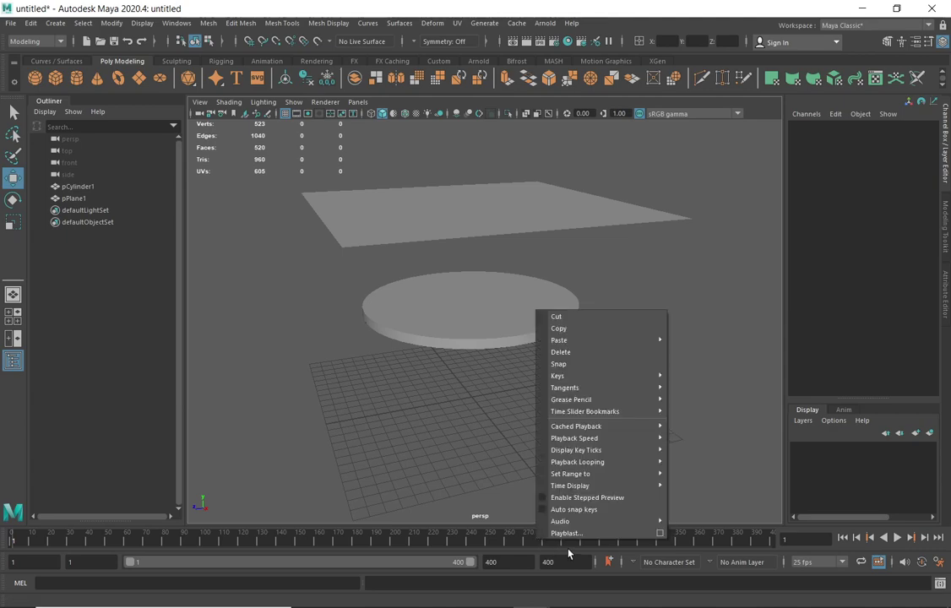
mouse_move(581, 440)
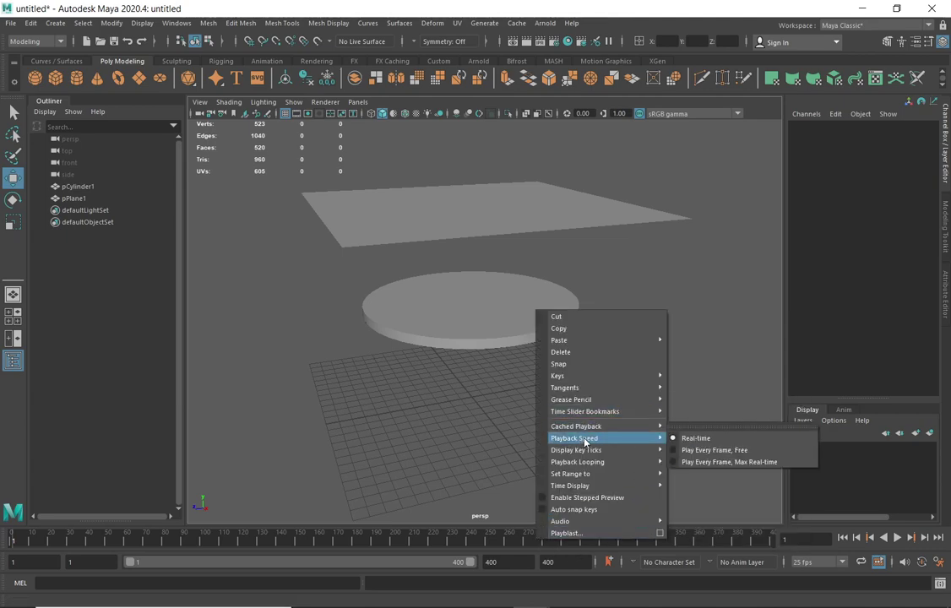
click(677, 462)
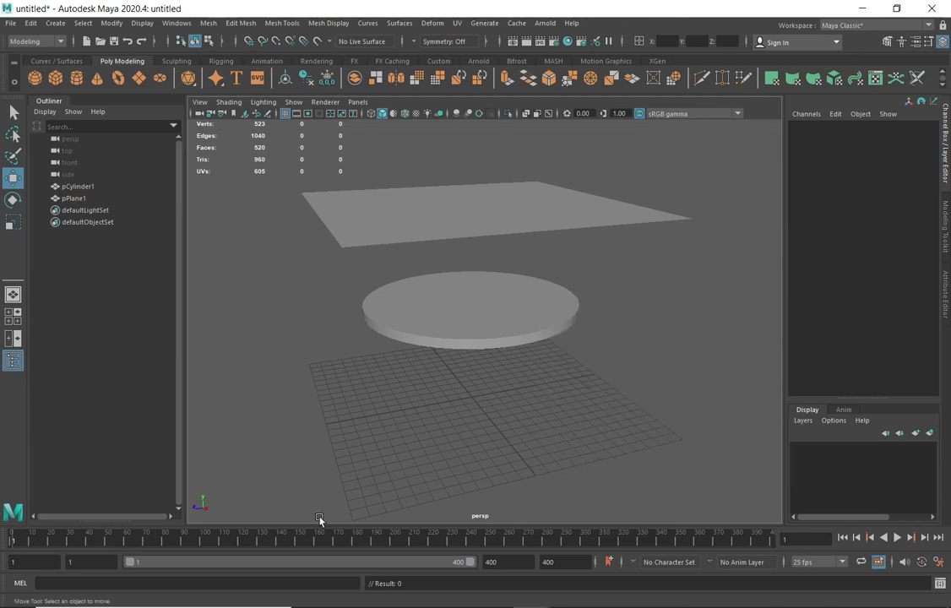
click(896, 538)
- Select the plane above the disc with the Select tool active and switch to the FX menu set
click(561, 222)
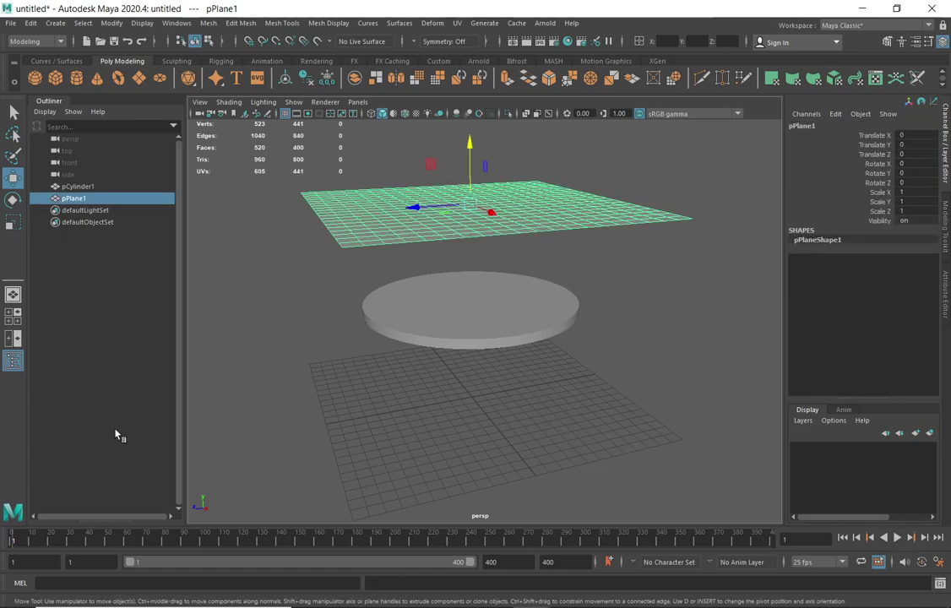
alt+drag(495, 318, 265, 229)
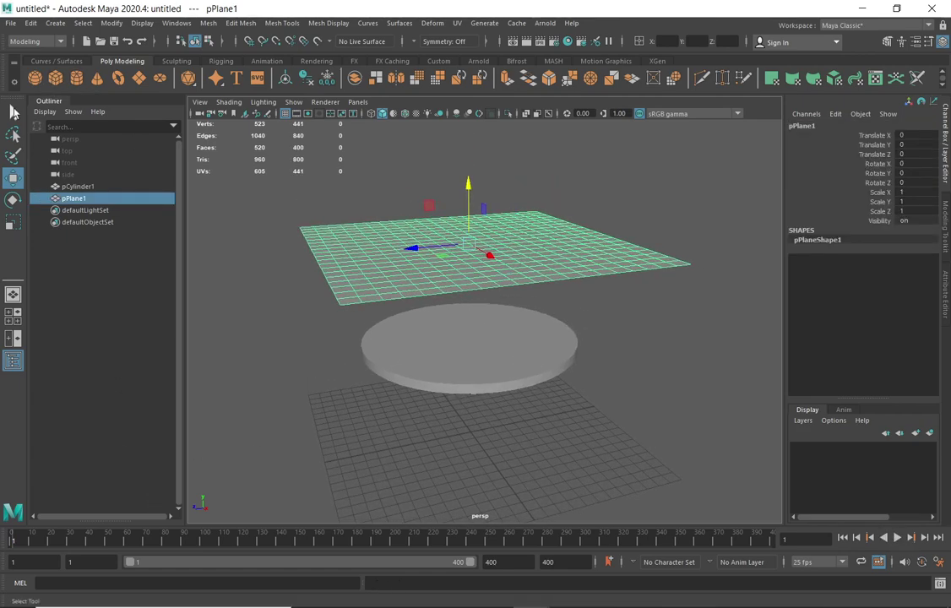
click(15, 113)
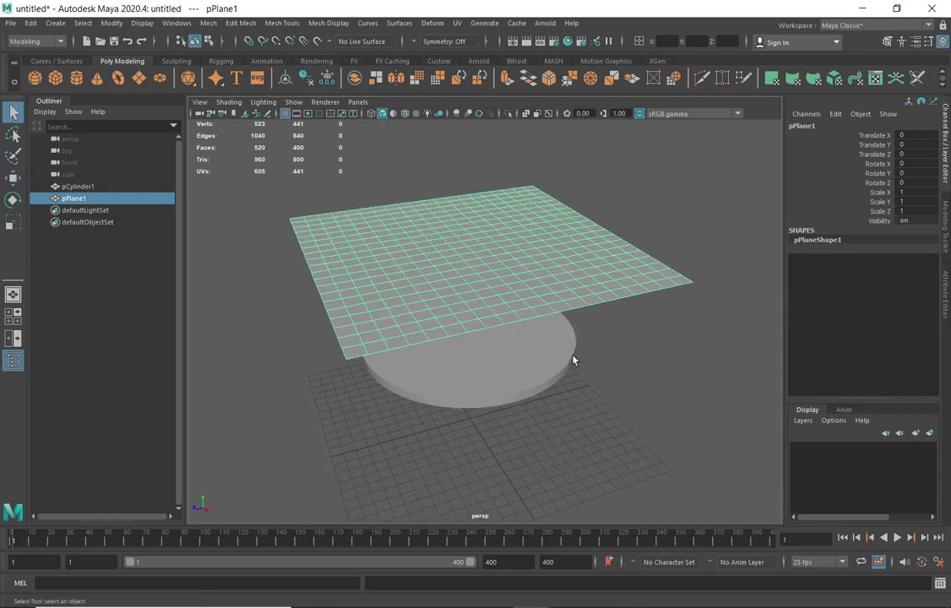
click(36, 40)
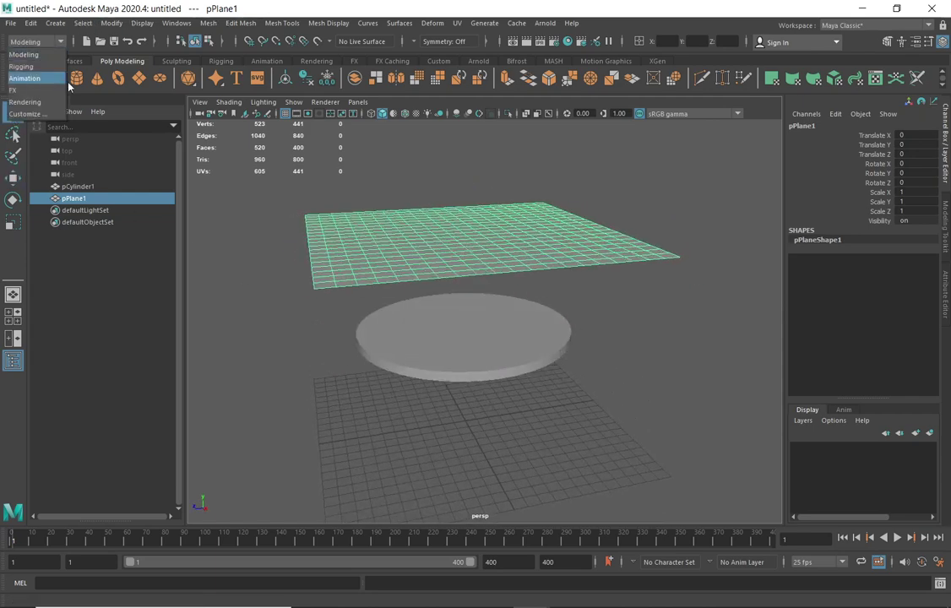
click(27, 90)
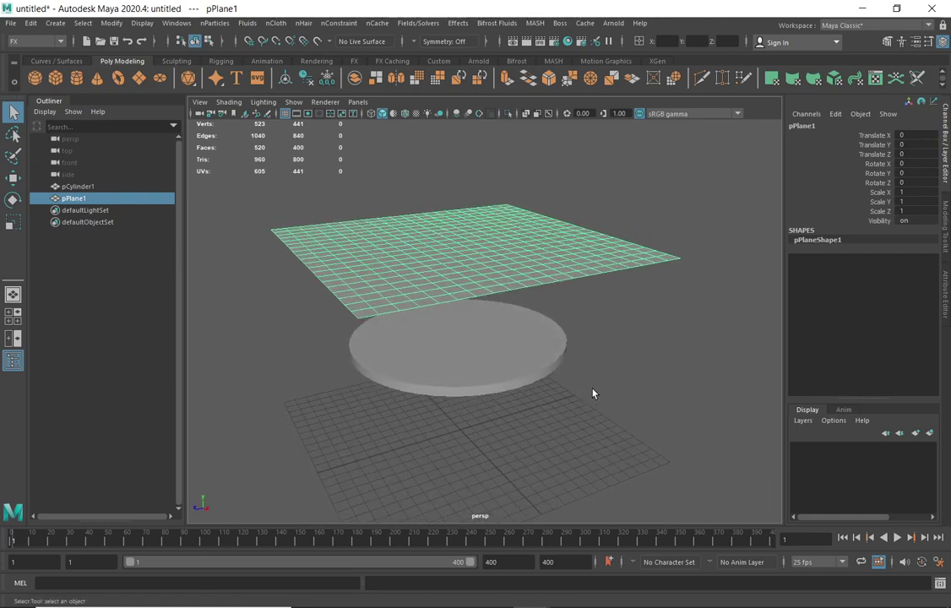
- Review the Create nCloth options for the selected plane and close them without creating the cloth
click(275, 23)
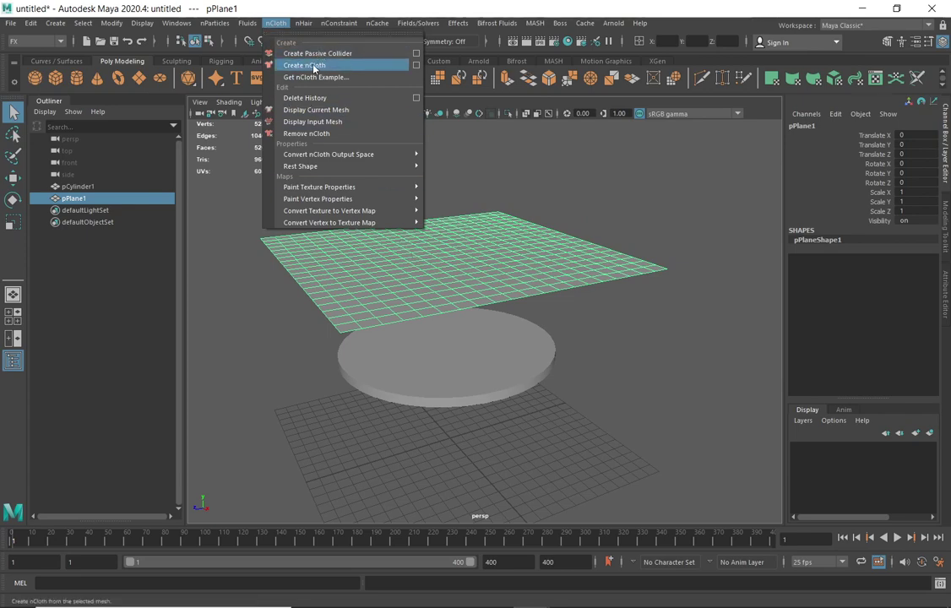
click(415, 66)
drag(857, 192, 507, 131)
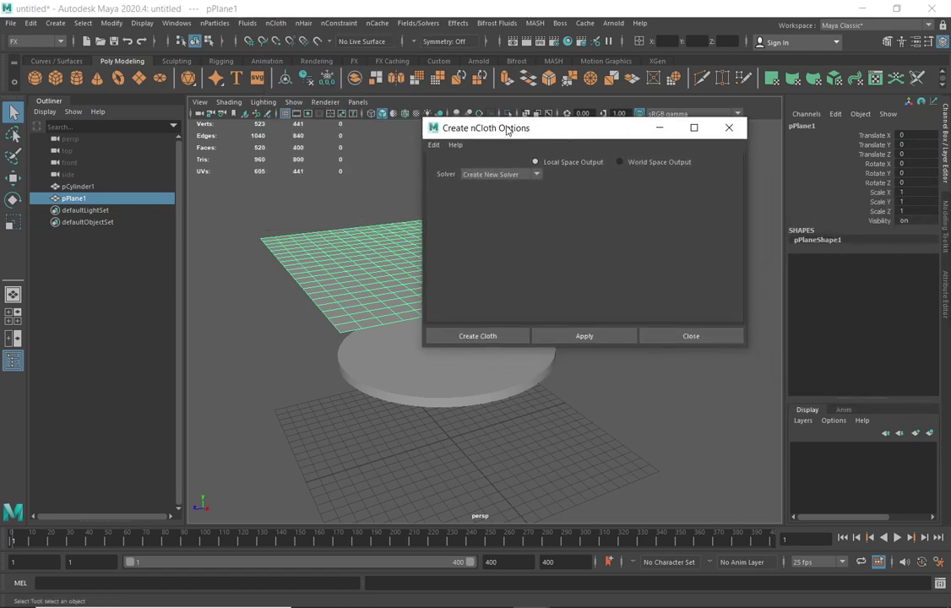
click(730, 130)
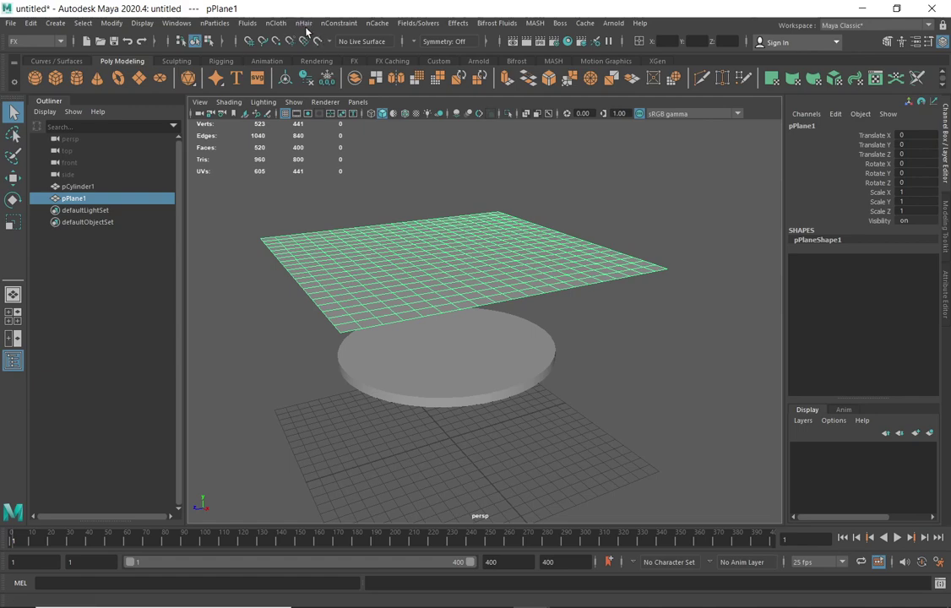
- Convert the selected plane into an nCloth object and select its nCloth1 node
click(280, 25)
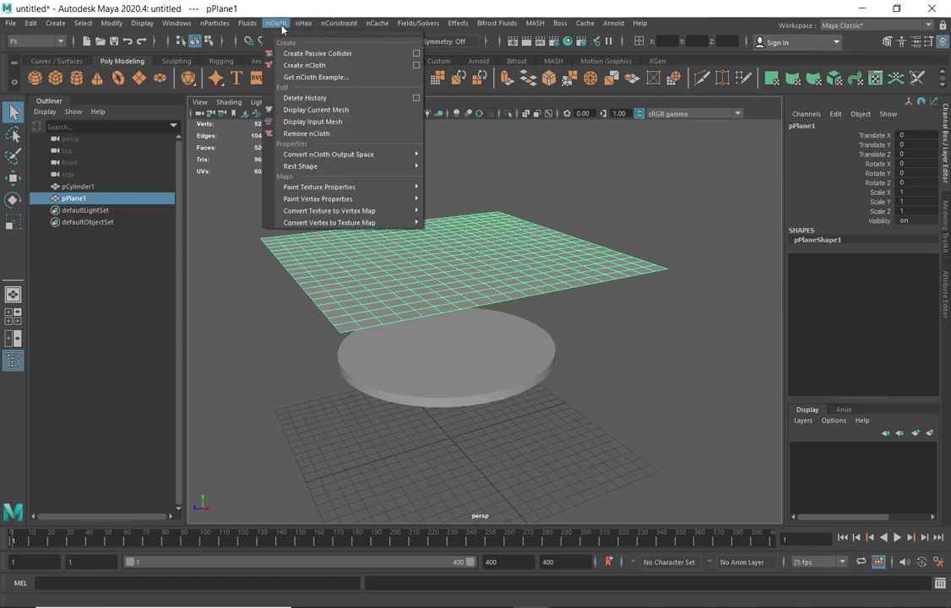
click(311, 66)
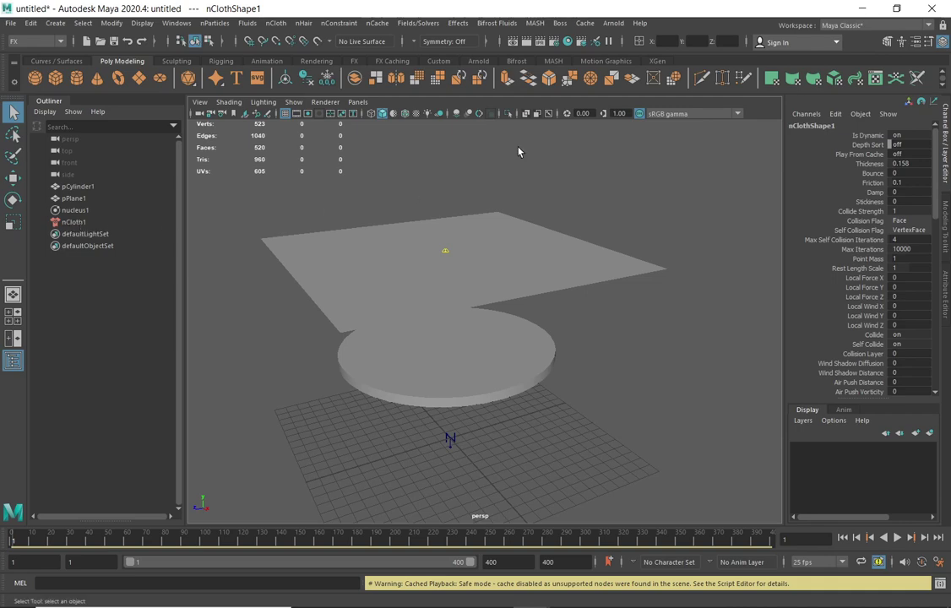
click(73, 223)
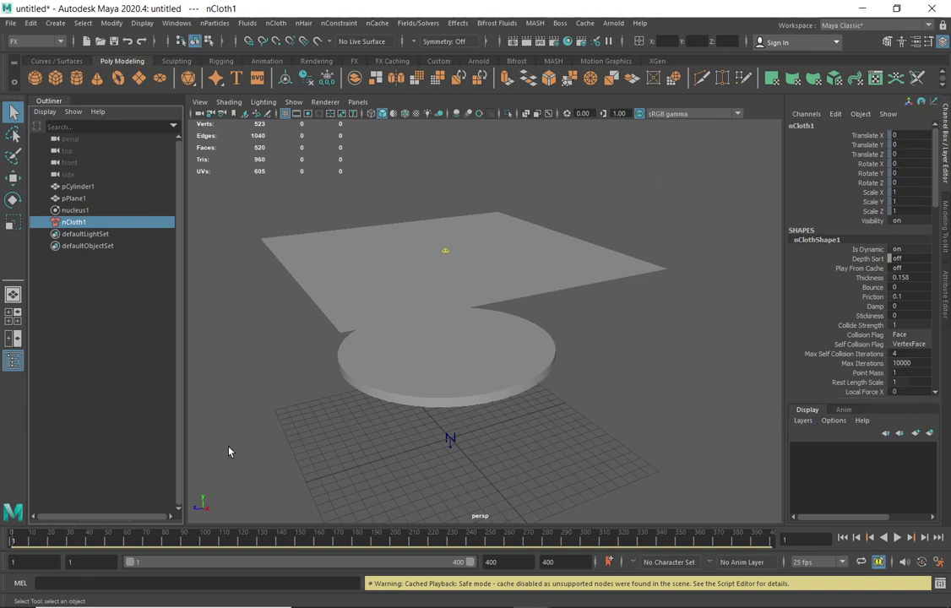
mouse_move(447, 420)
alt+mouse_down()
mouse_move(463, 399)
mouse_move(434, 394)
mouse_move(437, 439)
mouse_move(433, 407)
mouse_move(446, 404)
mouse_move(450, 381)
mouse_move(451, 402)
alt+mouse_up()
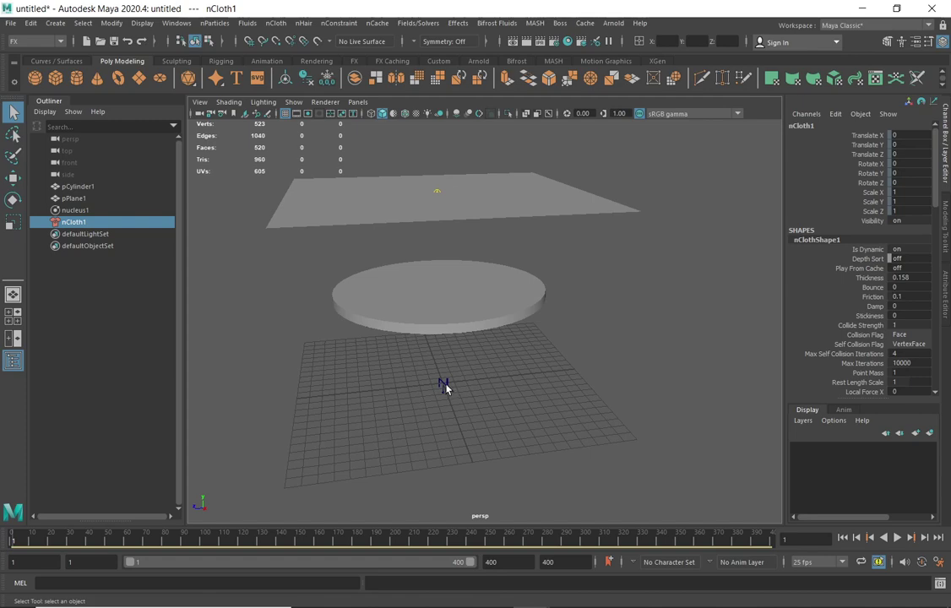
- Select the nucleus1 solver, play the cloth simulation to check how the plane falls, and return to the first frame
click(74, 210)
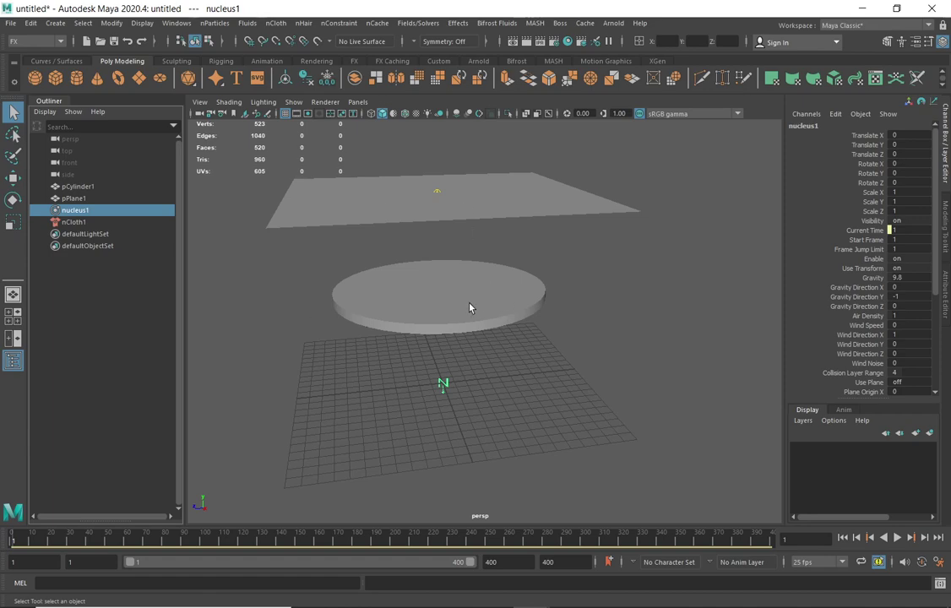
alt+drag(470, 307, 407, 335)
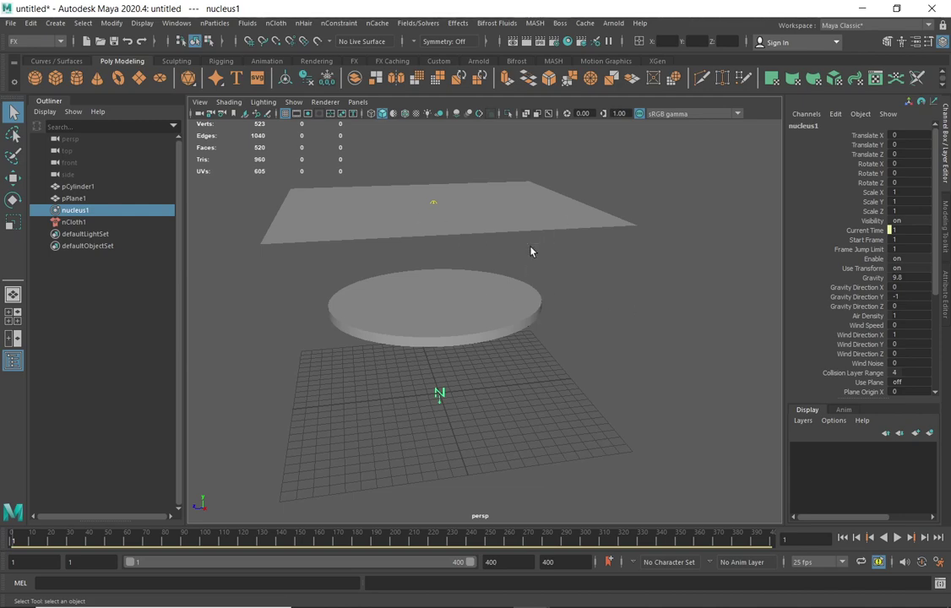
alt+middle_drag(542, 265, 547, 280)
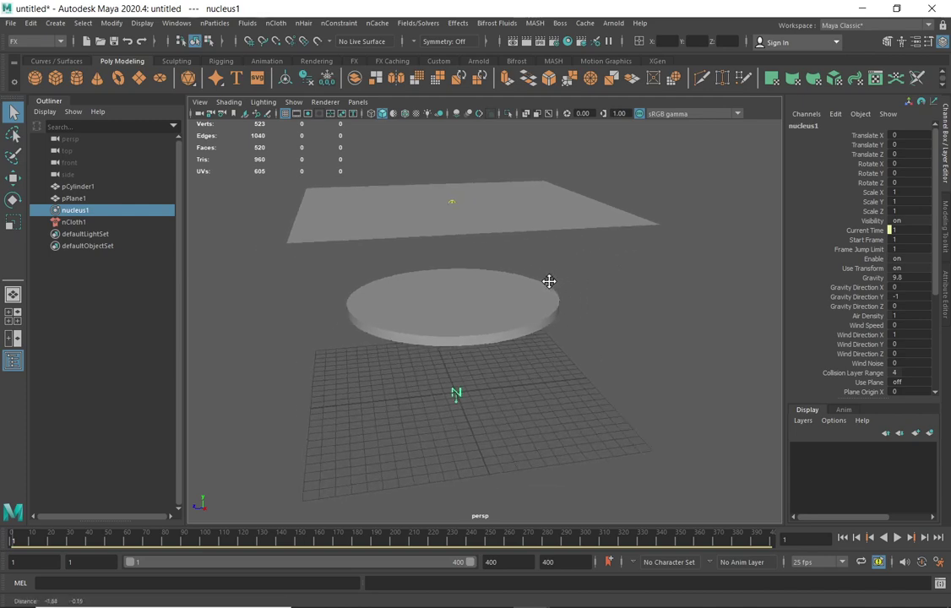
mouse_move(500, 301)
alt+mouse_down()
mouse_move(529, 312)
mouse_move(547, 299)
mouse_move(508, 294)
alt+mouse_up()
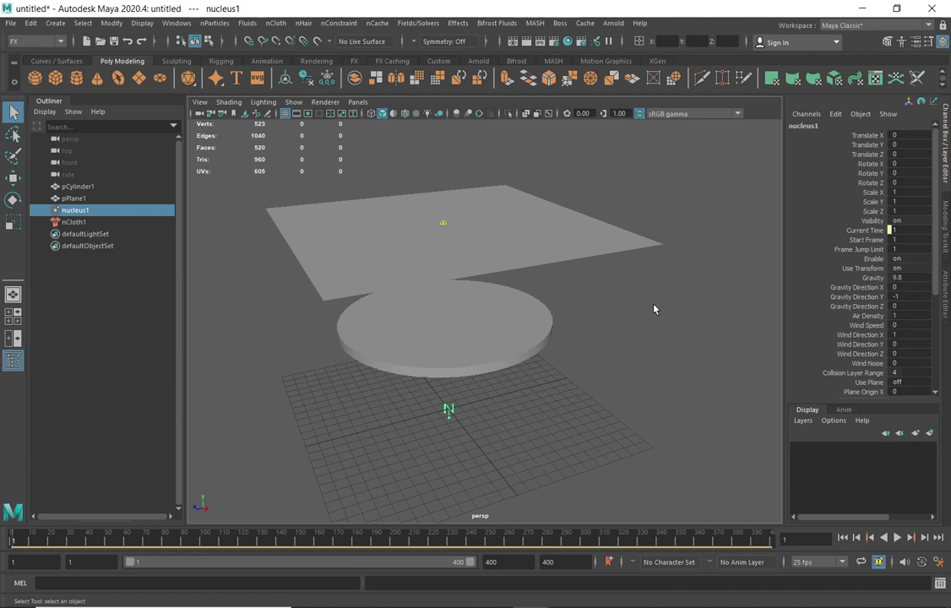
alt+drag(654, 308, 653, 356)
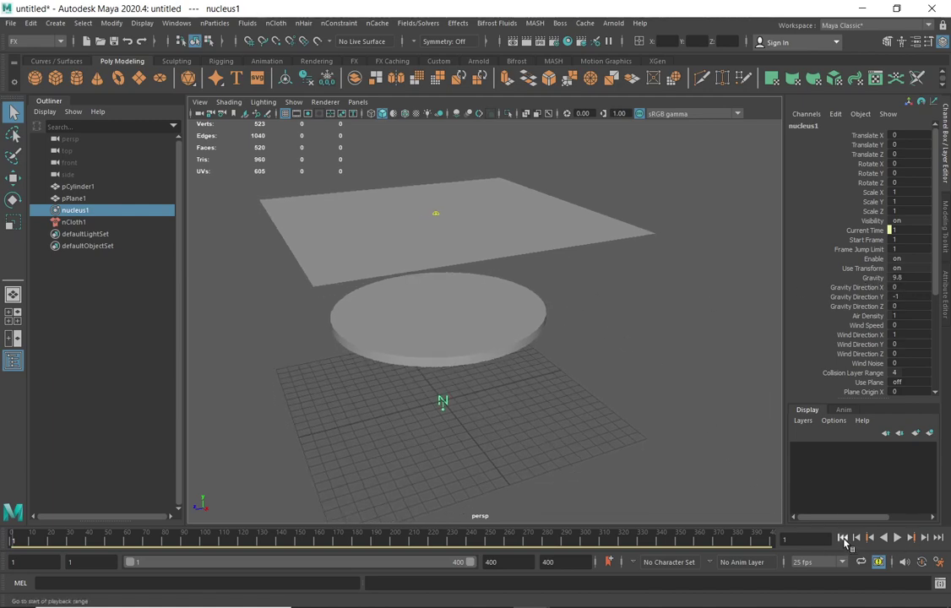
click(898, 538)
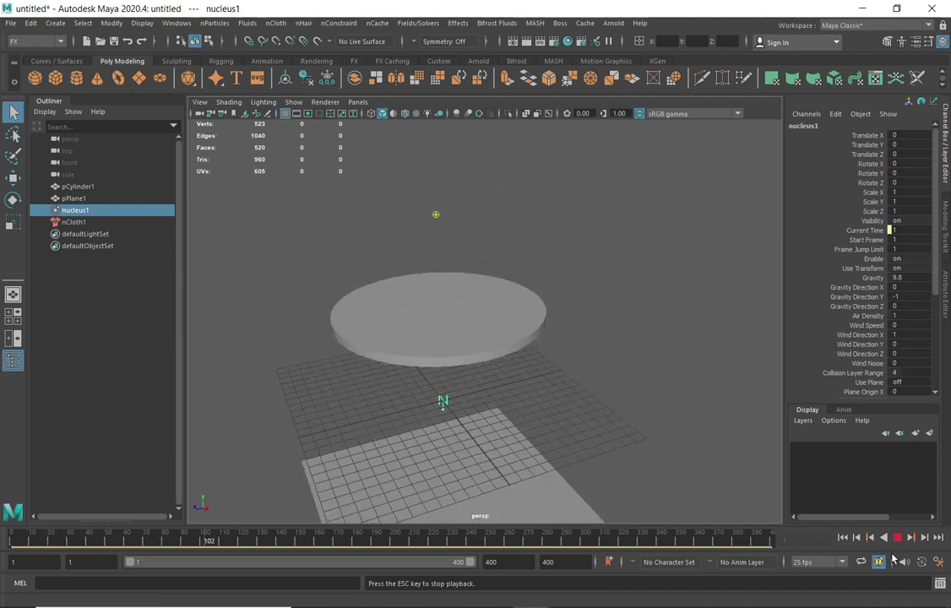
click(897, 538)
click(843, 538)
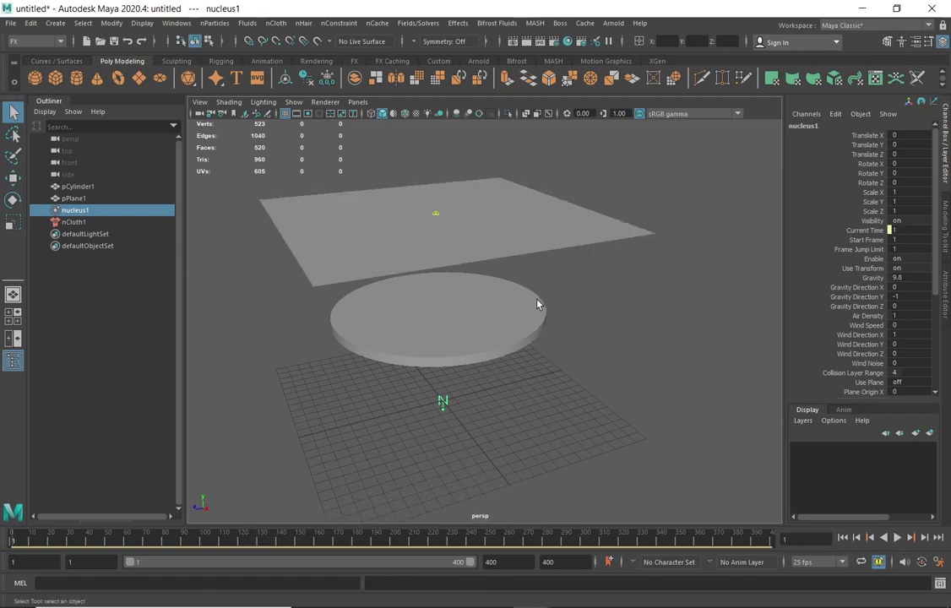
- Make the cylinder disc below the plane a passive collider
click(535, 301)
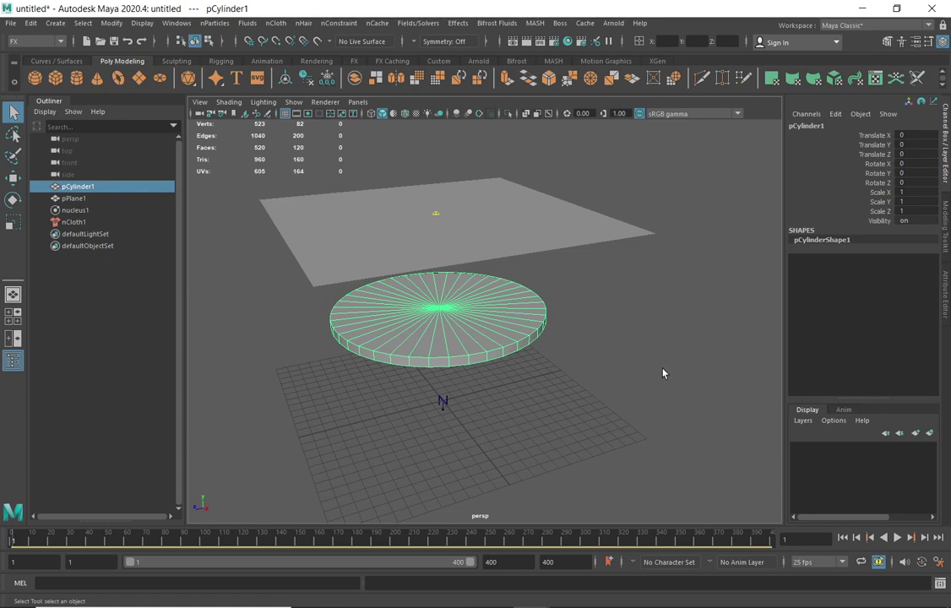
click(274, 27)
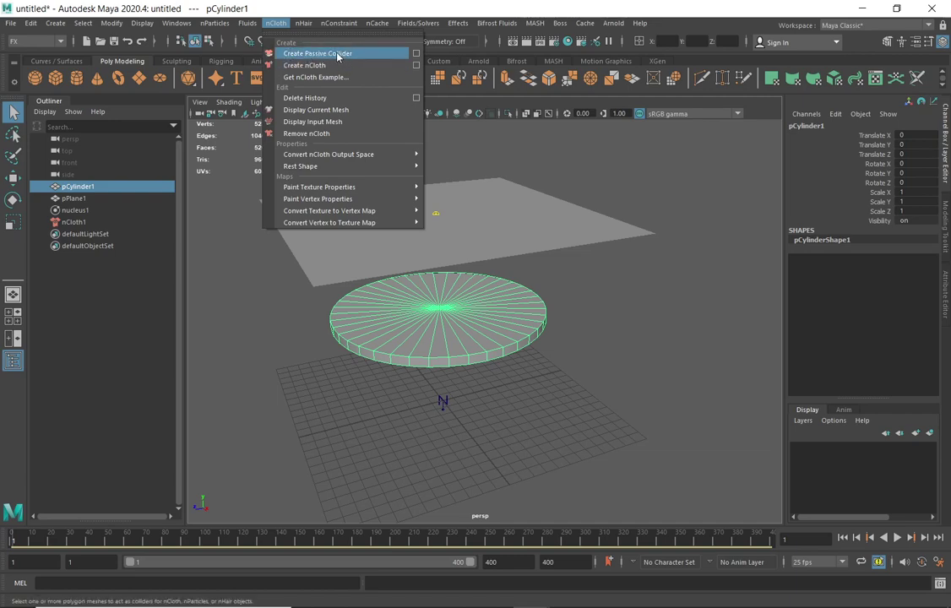
click(337, 54)
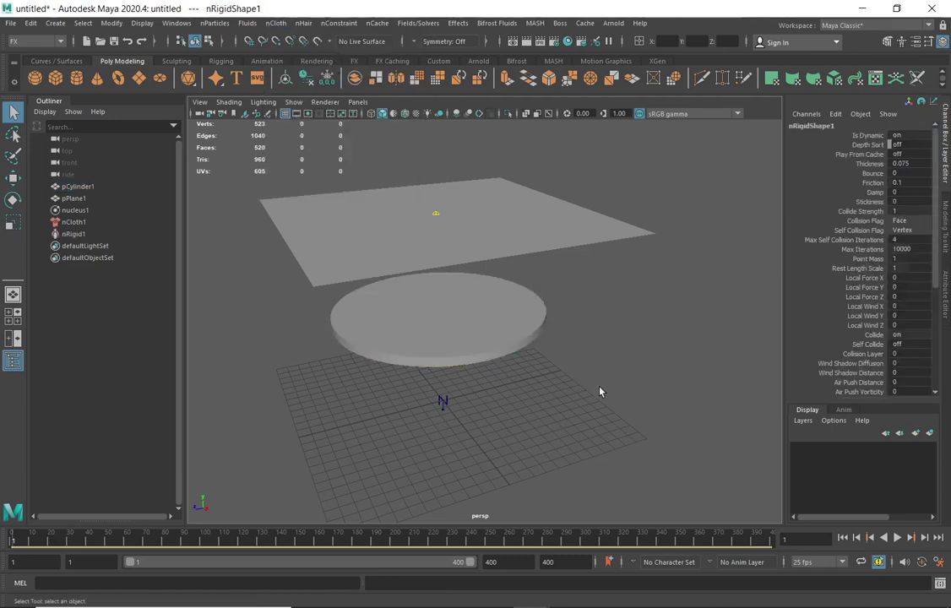
- Play the simulation twice to check how the cloth collides with the disc, rewinding to the first frame each time
click(897, 538)
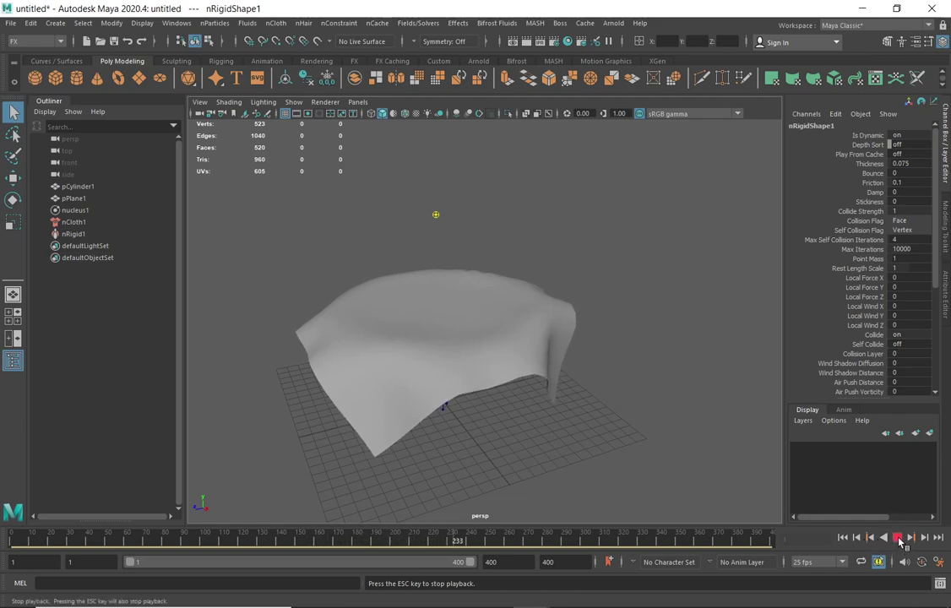
click(897, 537)
click(843, 537)
click(897, 537)
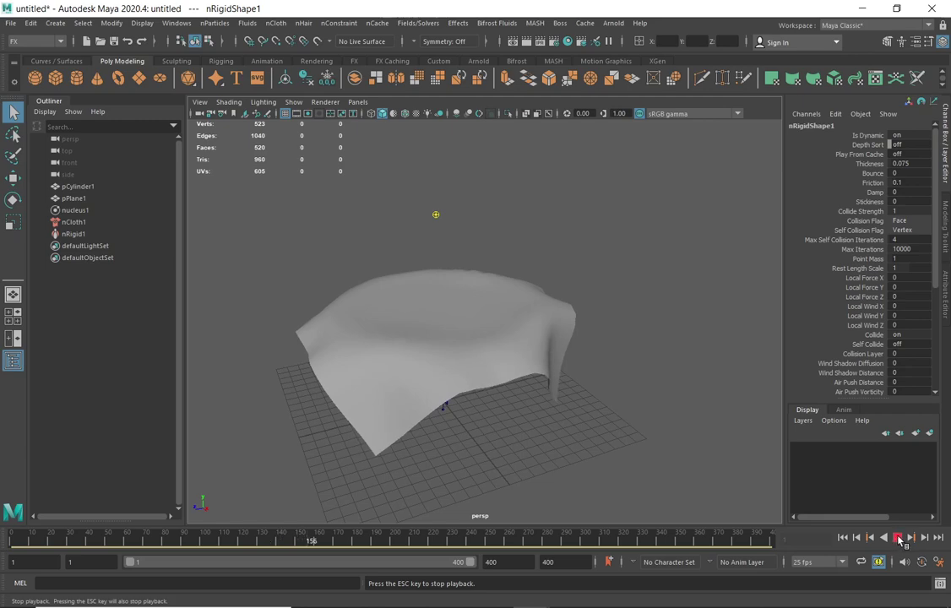
click(896, 538)
click(843, 538)
- Select the plane, replay the simulation to examine its mesh draping over the disc, and return to the start frame
middle_drag(616, 390, 564, 360)
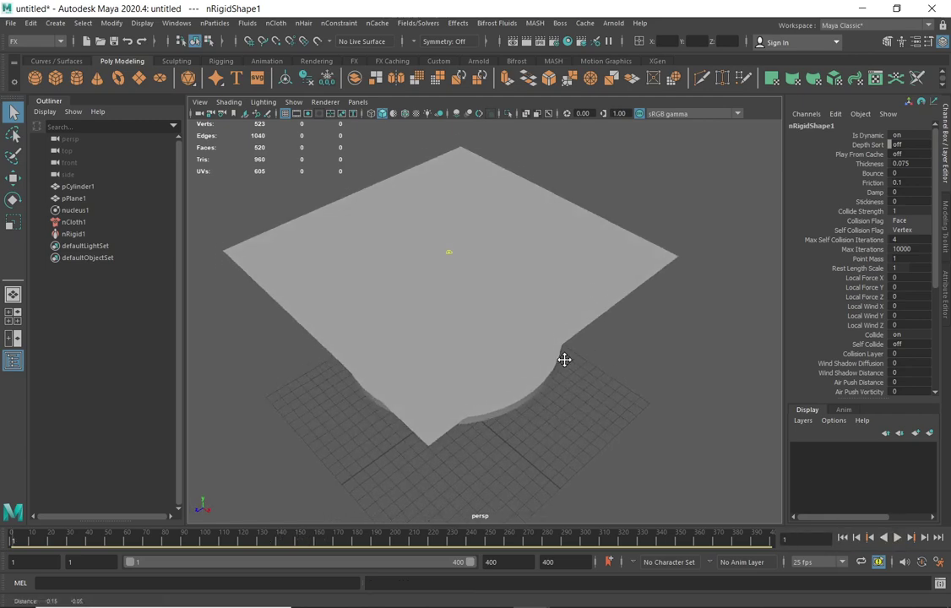
alt+drag(565, 360, 555, 380)
click(625, 250)
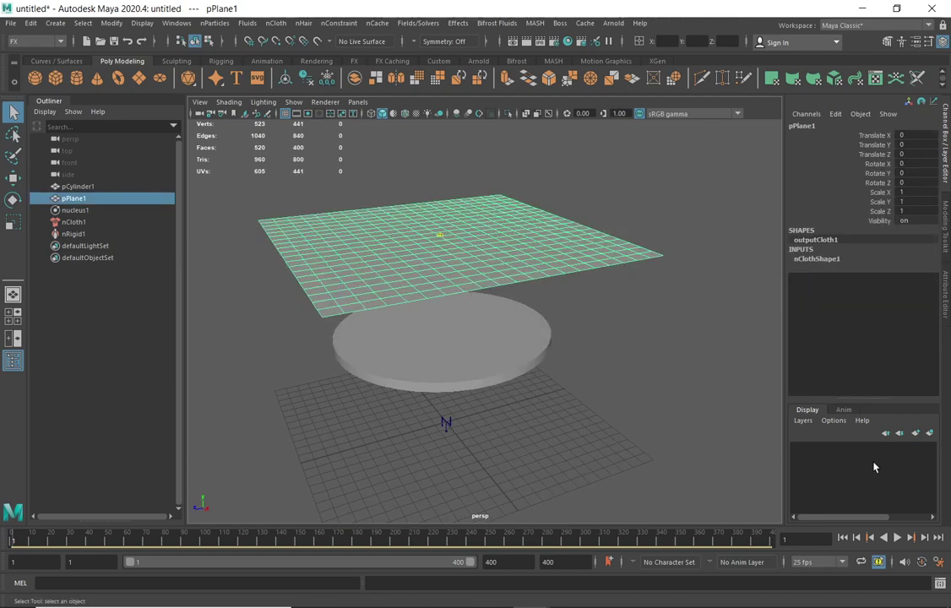
click(897, 537)
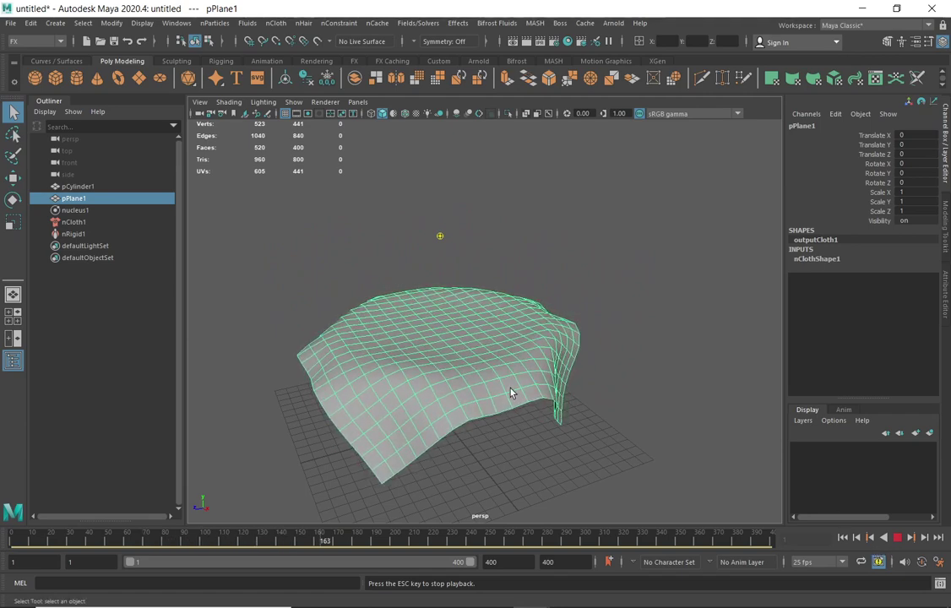
click(897, 537)
click(843, 537)
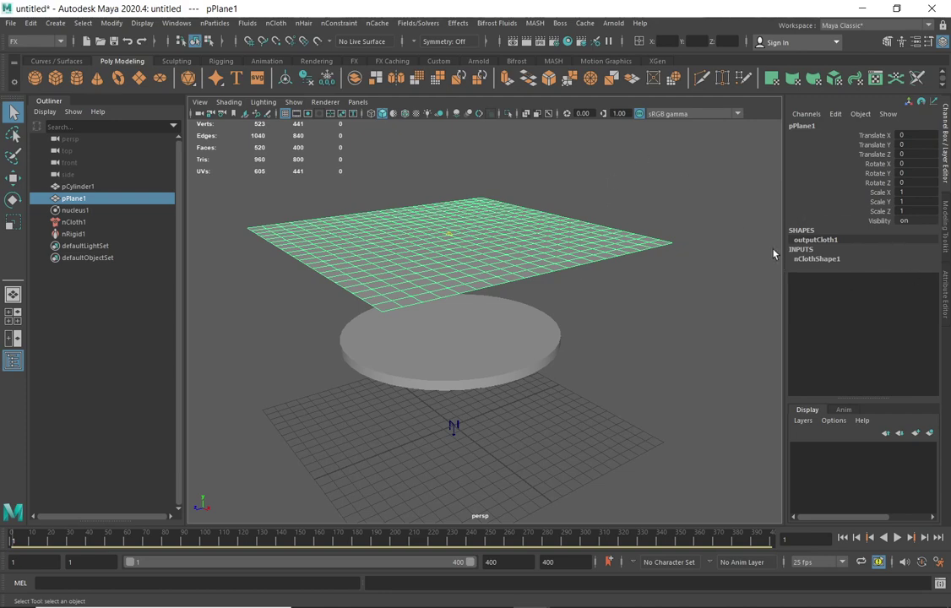
- Open the Dynamic Properties attributes of the nCloth1 node's shape
click(72, 222)
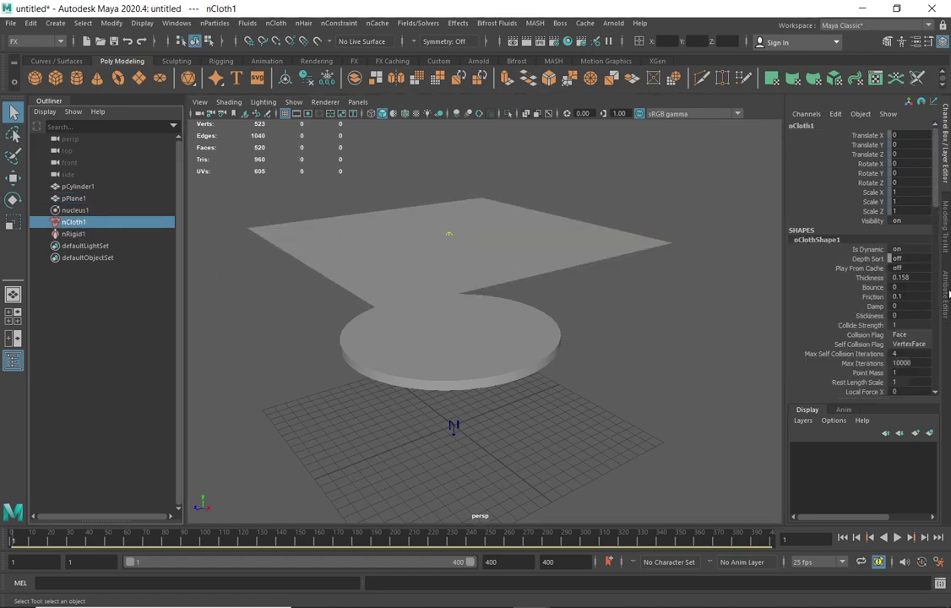
click(945, 290)
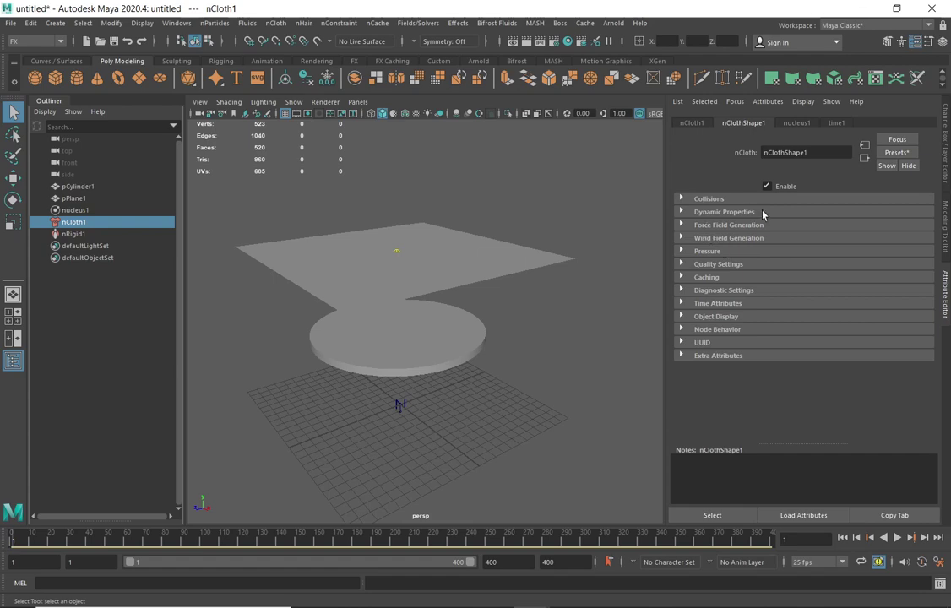
click(710, 212)
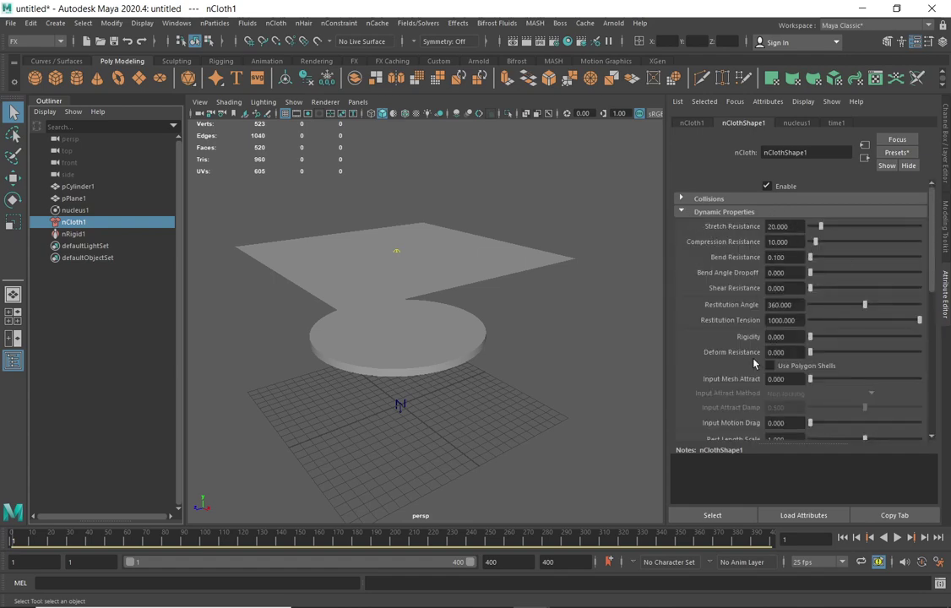
click(776, 337)
text(3)
key(Return)
- Replace the nCloth shape's settings with the silk preset
click(901, 155)
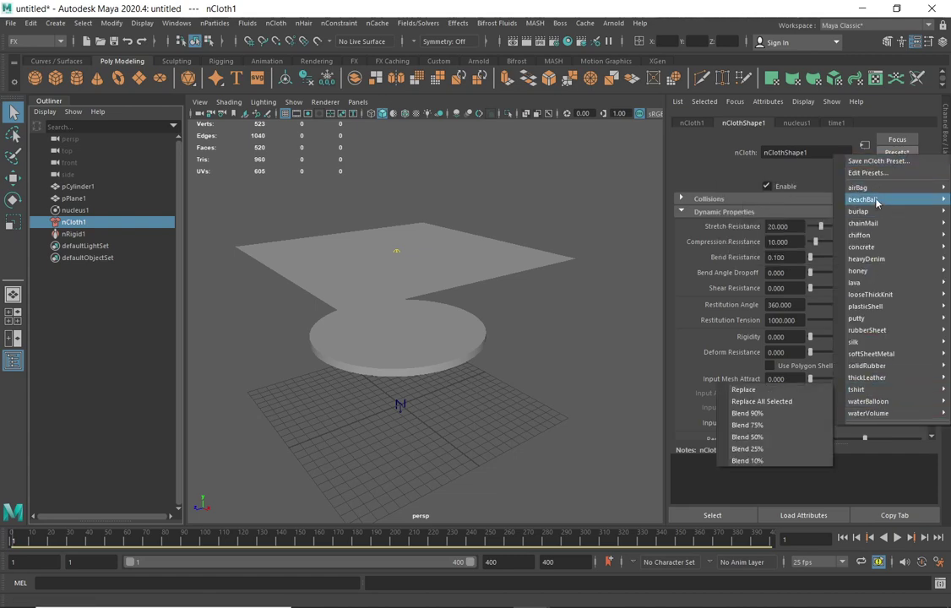
mouse_move(865, 381)
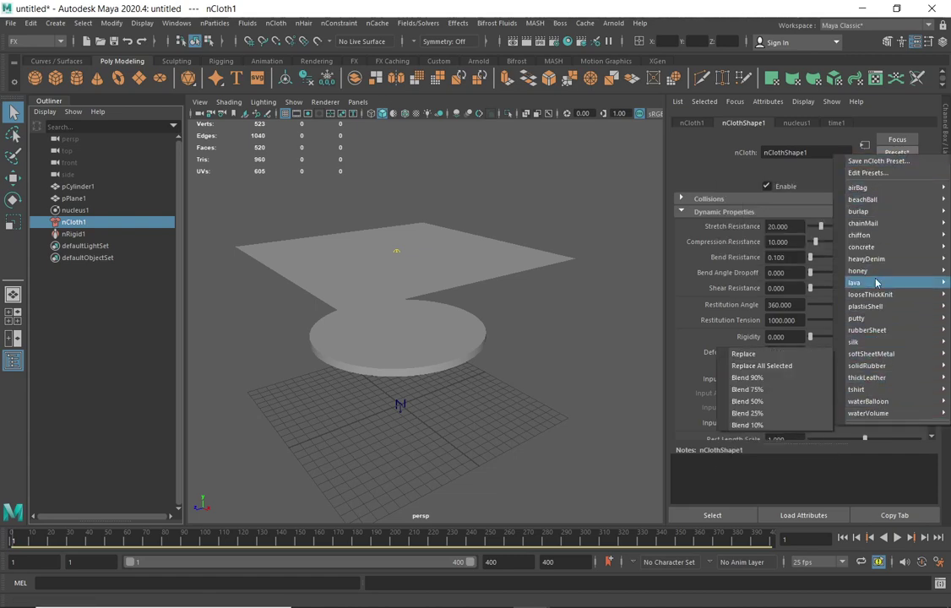
mouse_move(887, 303)
mouse_move(870, 344)
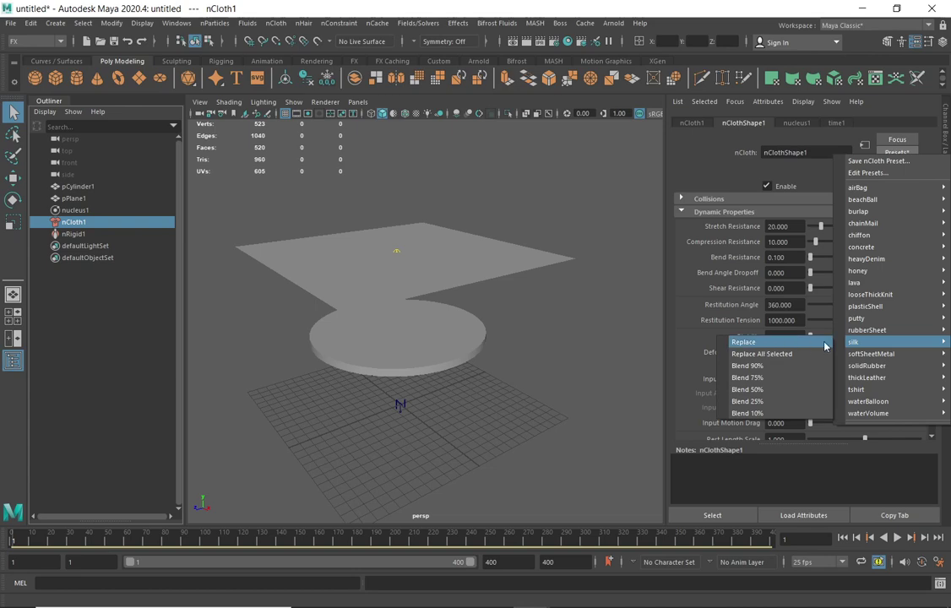
click(763, 343)
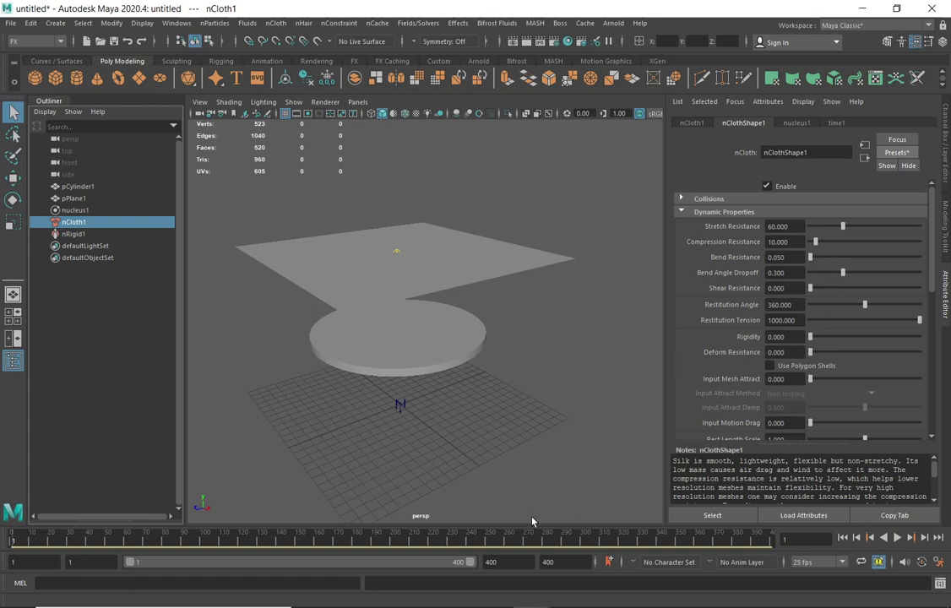
- Play the silk cloth simulation, turn on wireframe on shaded in the viewport, and return to the first frame
click(897, 537)
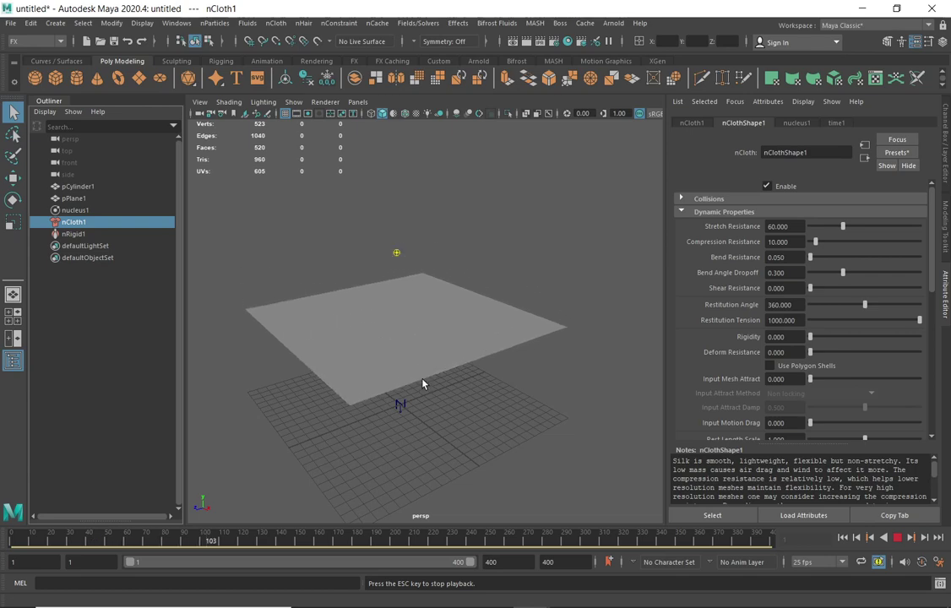
click(404, 114)
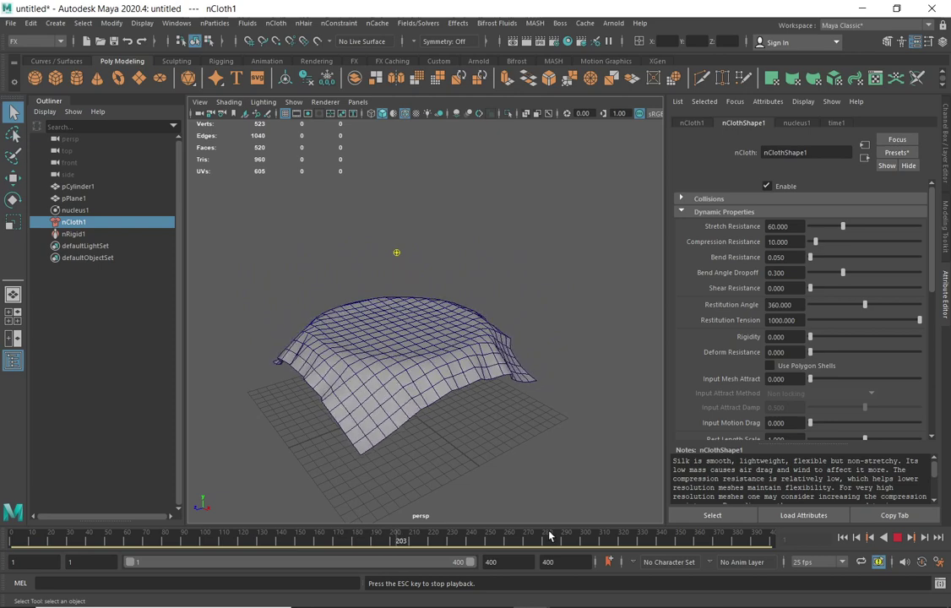
click(844, 538)
click(845, 539)
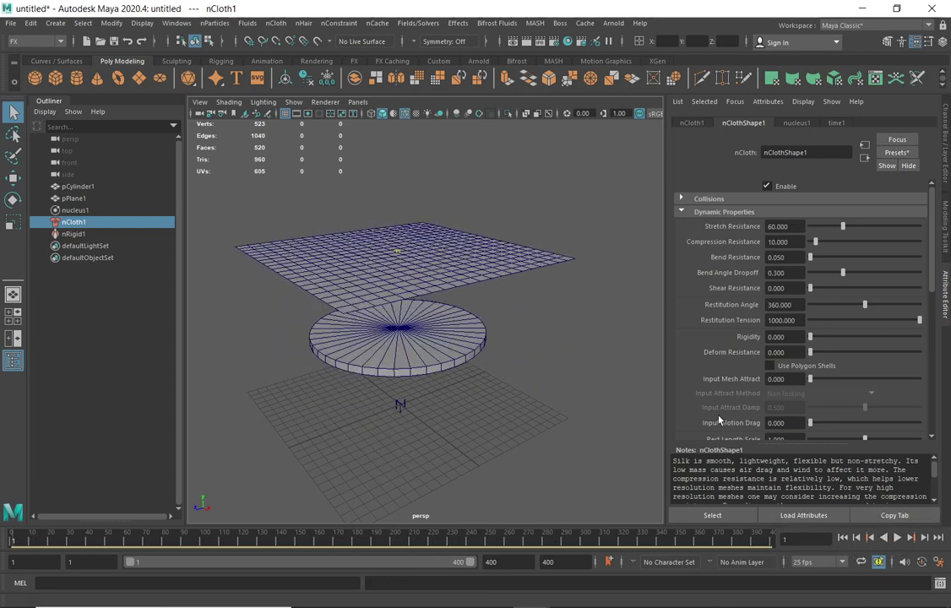
- Delete the nCloth1 and nRigid1 nodes from the scene
key(Delete)
click(75, 221)
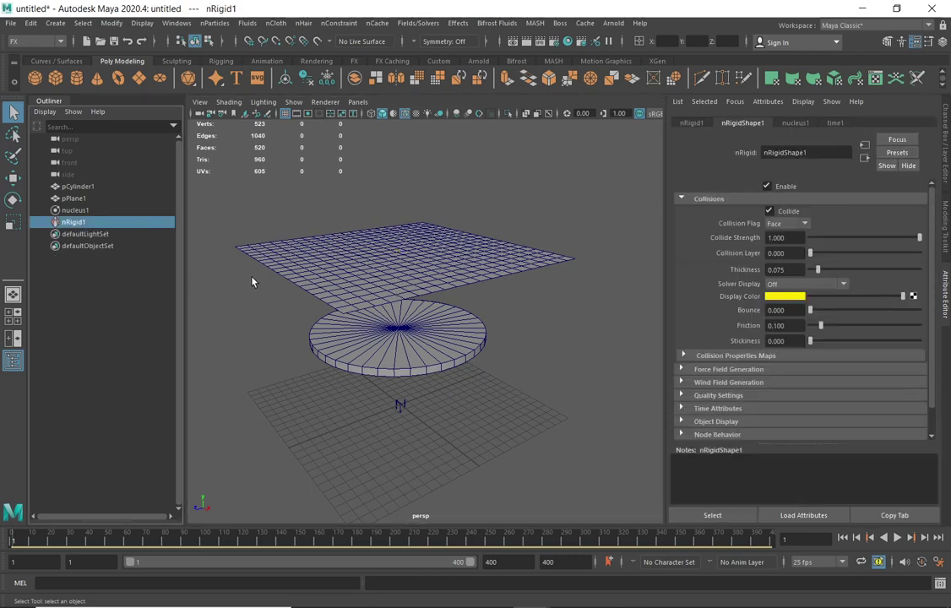
key(Delete)
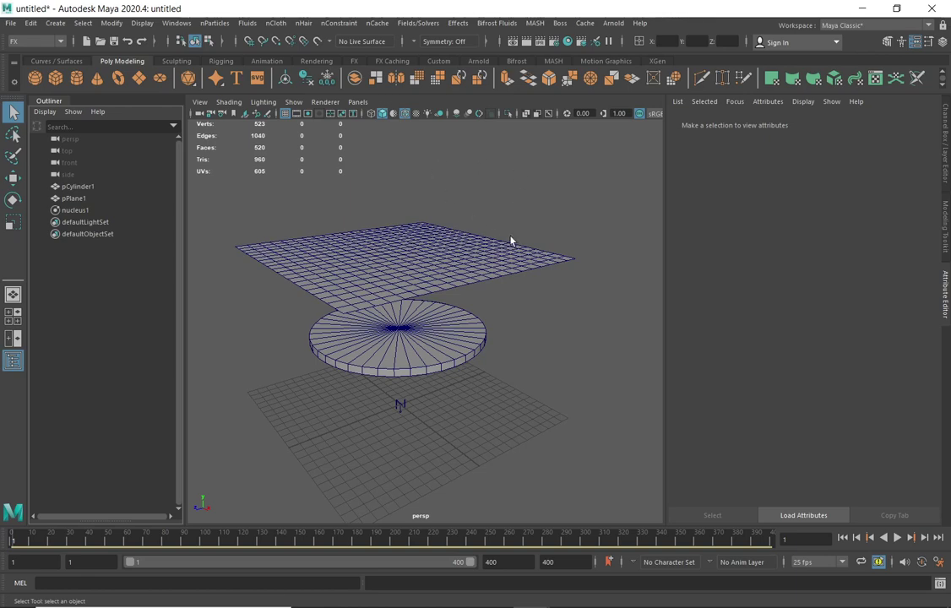
- Select the plane, check its shape nodes, and open the name of its outputCloth1 shape for editing
click(423, 265)
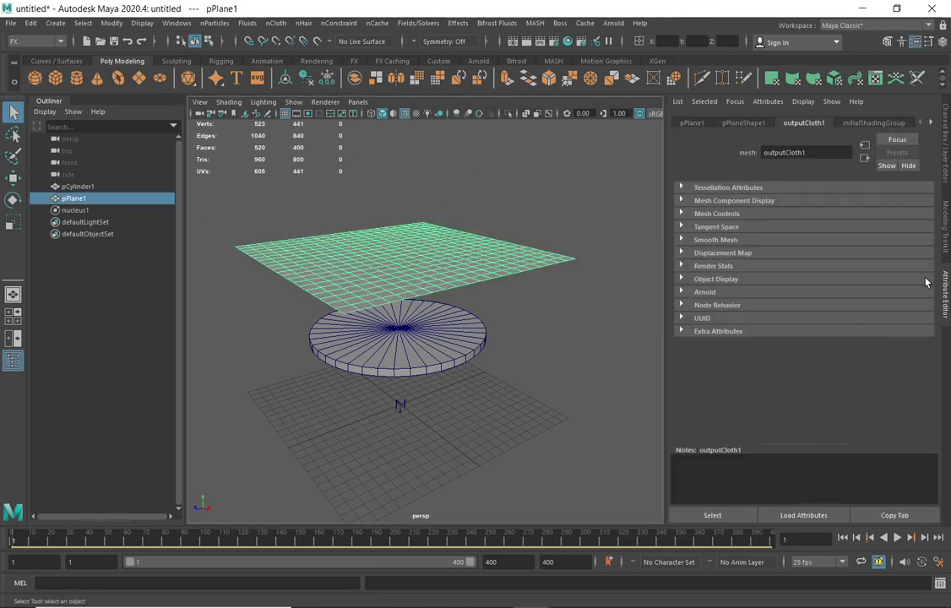
click(744, 123)
key(ctrl+a)
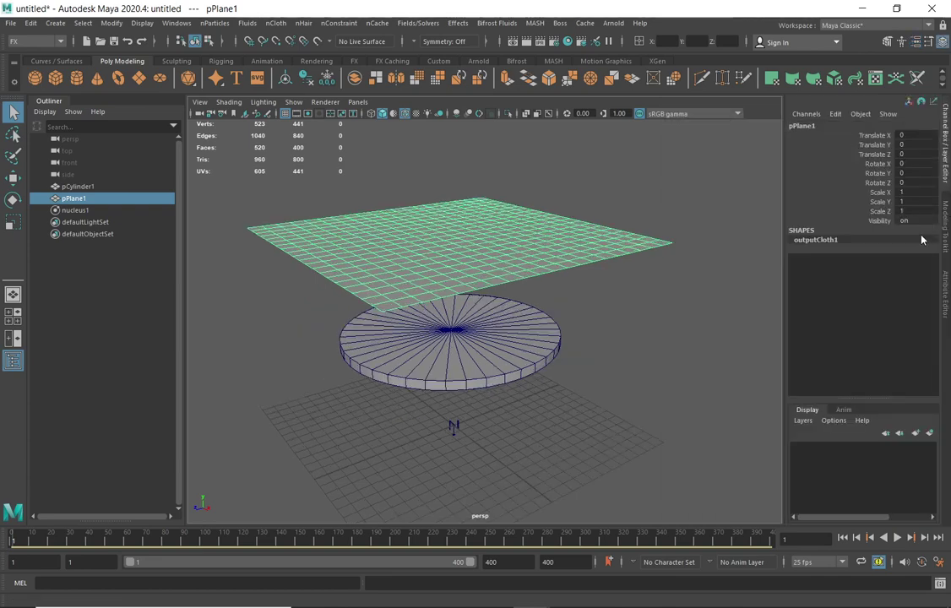
double_click(812, 240)
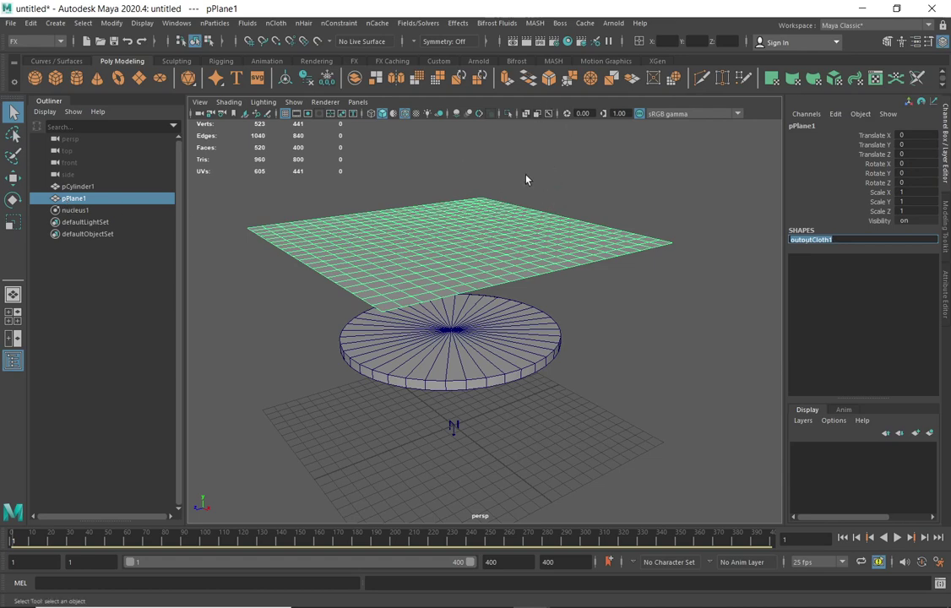
- Reselect the plane without renaming its shape and smooth its mesh with one division
click(425, 146)
click(454, 234)
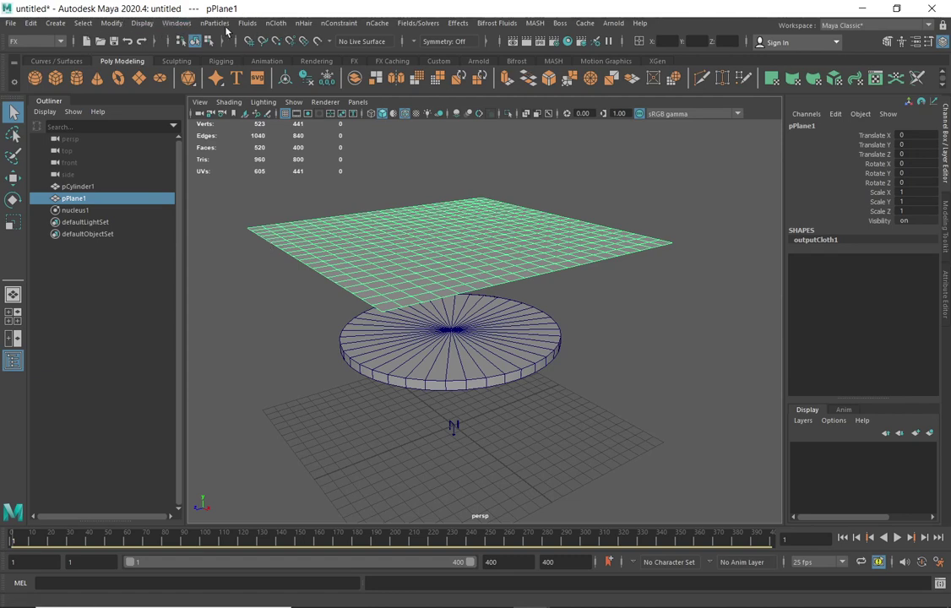
click(60, 40)
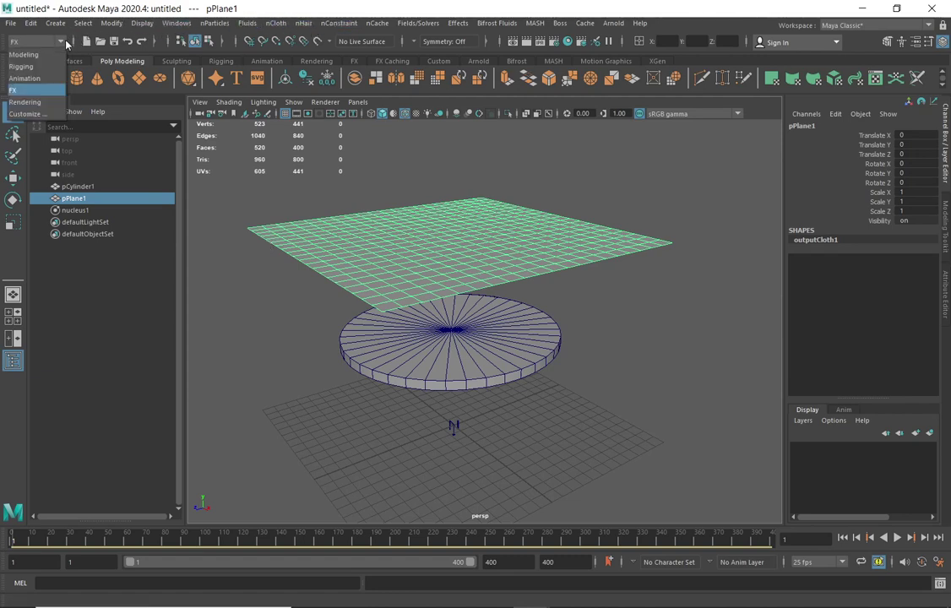
click(34, 53)
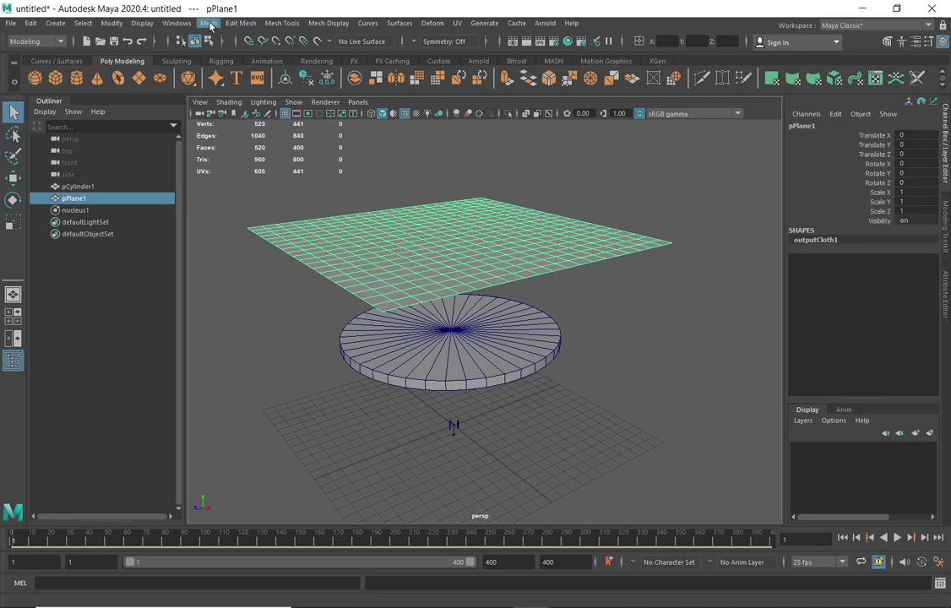
click(210, 26)
click(252, 157)
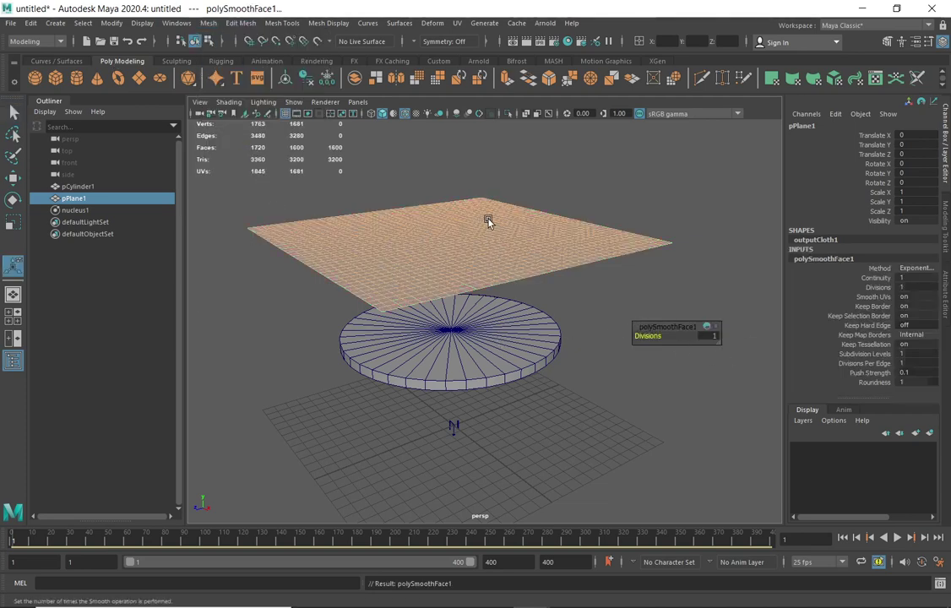
middle_drag(488, 221, 468, 294)
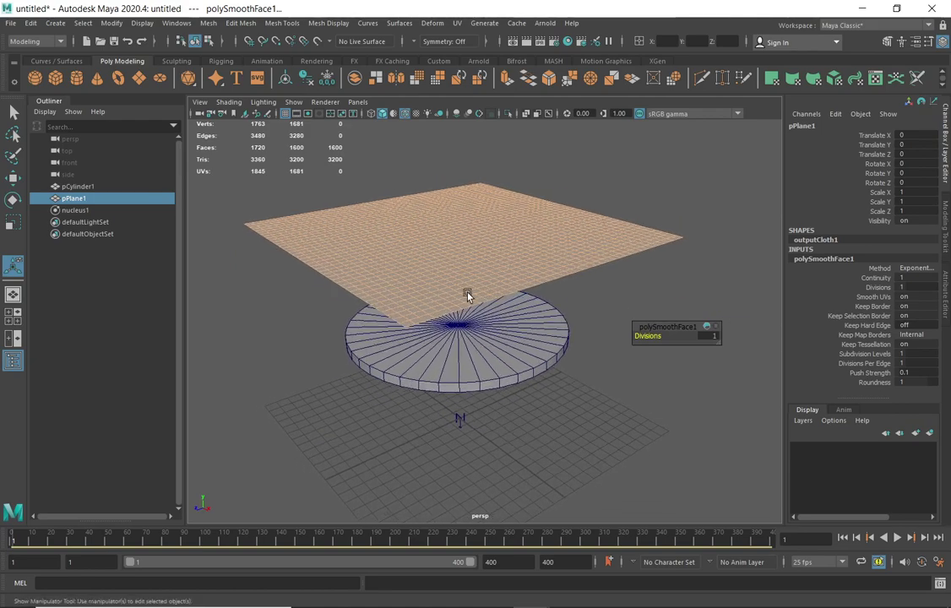
alt+drag(468, 295, 493, 311)
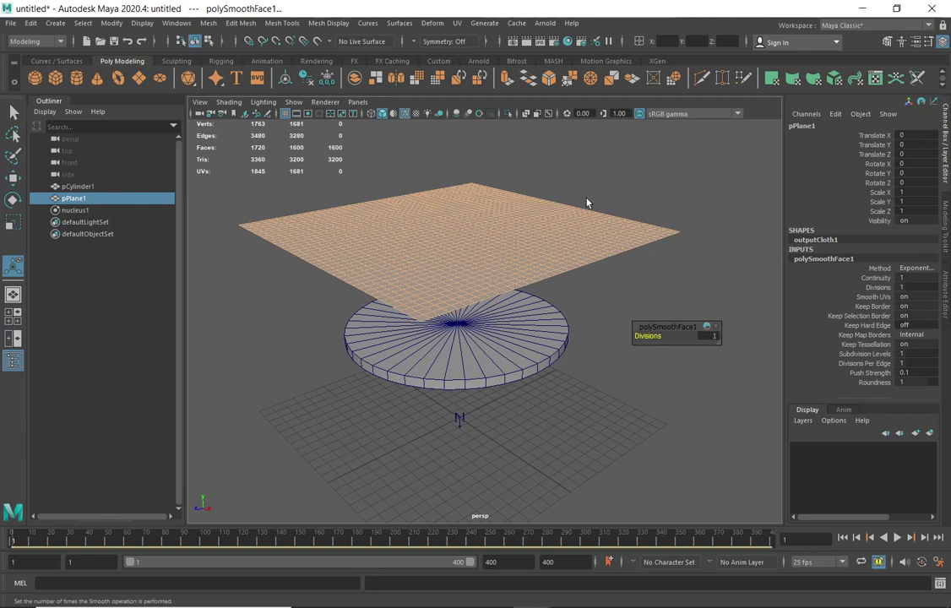
click(664, 171)
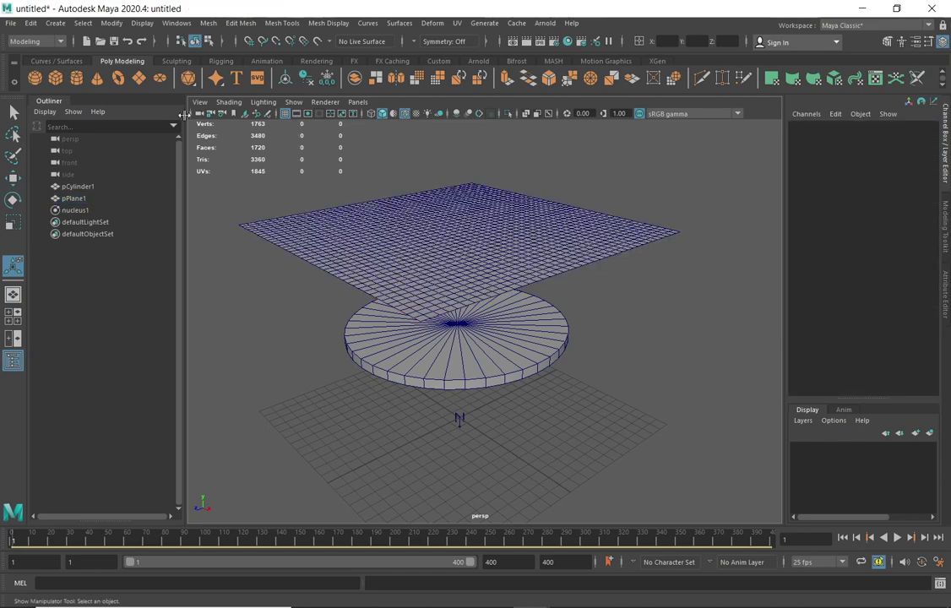
- Select the smoothed plane and delete its construction history
click(30, 22)
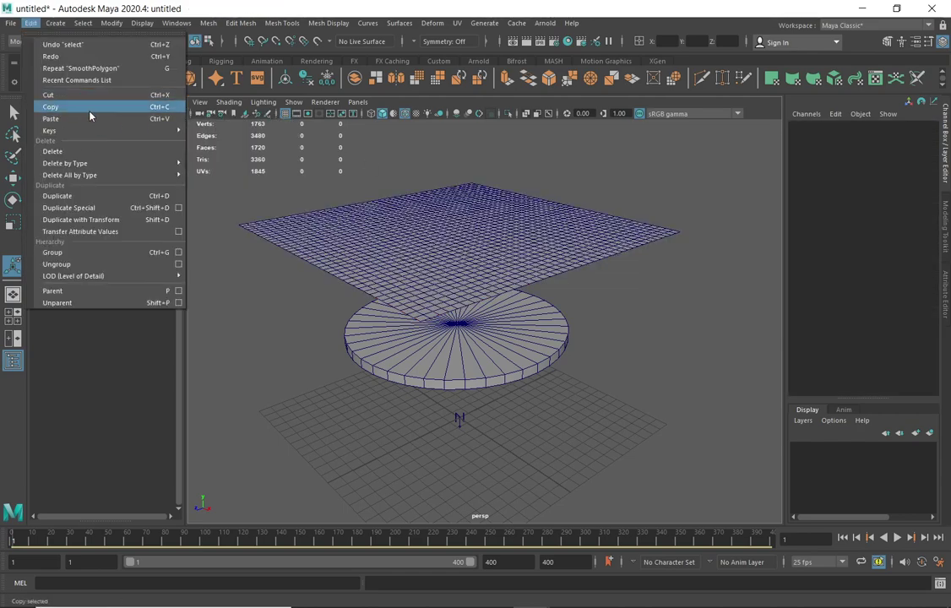
click(291, 224)
click(30, 23)
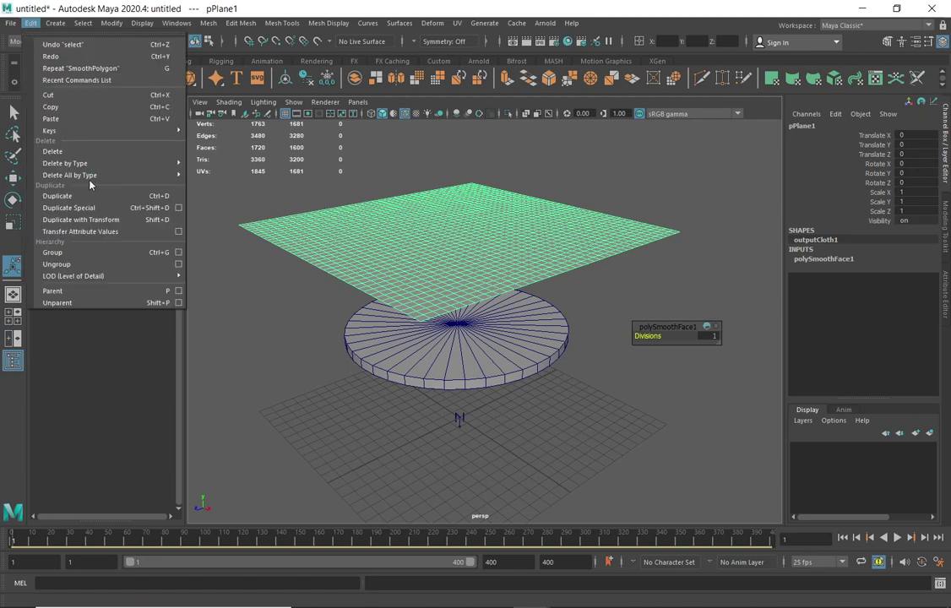
mouse_move(105, 169)
click(215, 163)
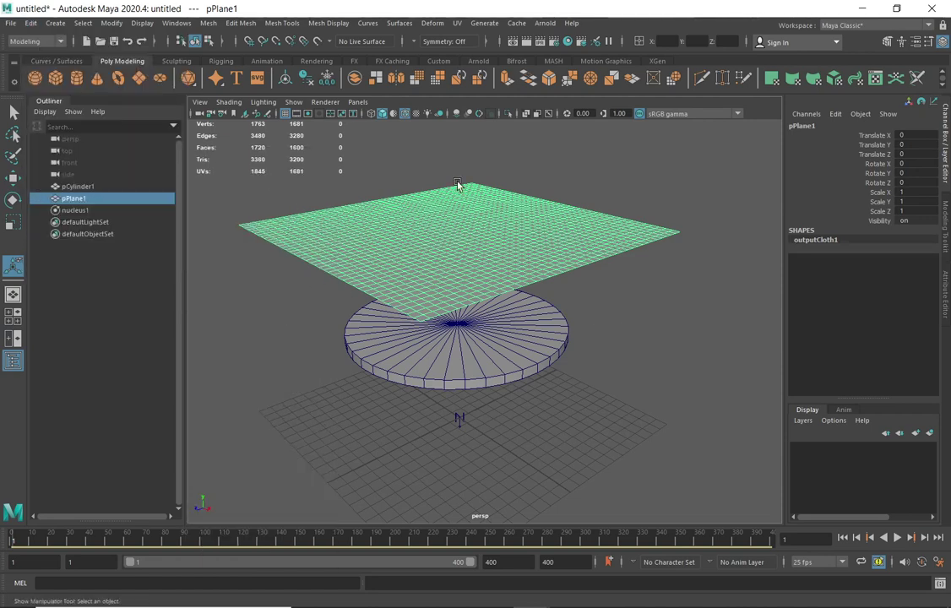
- Switch to the FX toolset, turn the plane into an nCloth, and reselect the plane
click(52, 41)
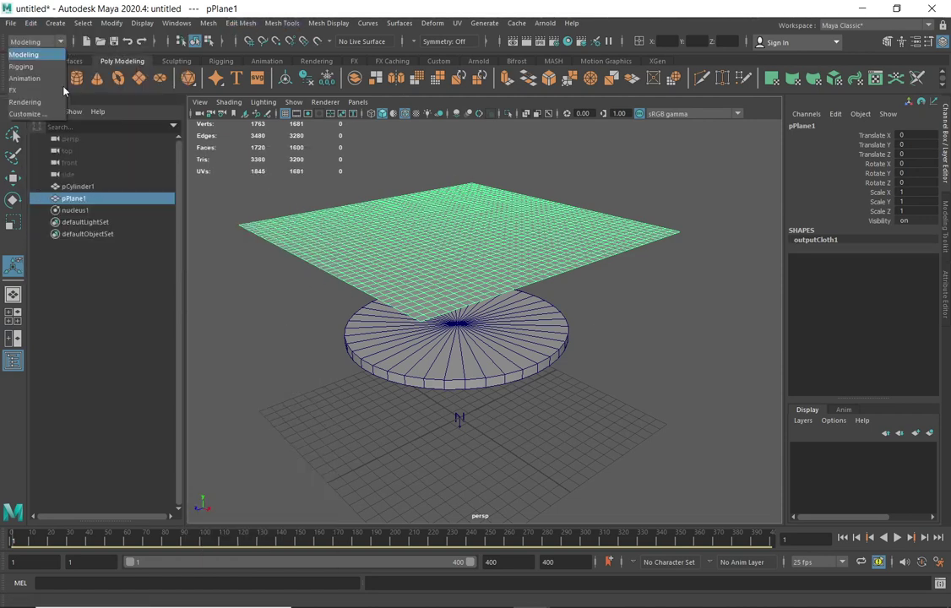
click(32, 90)
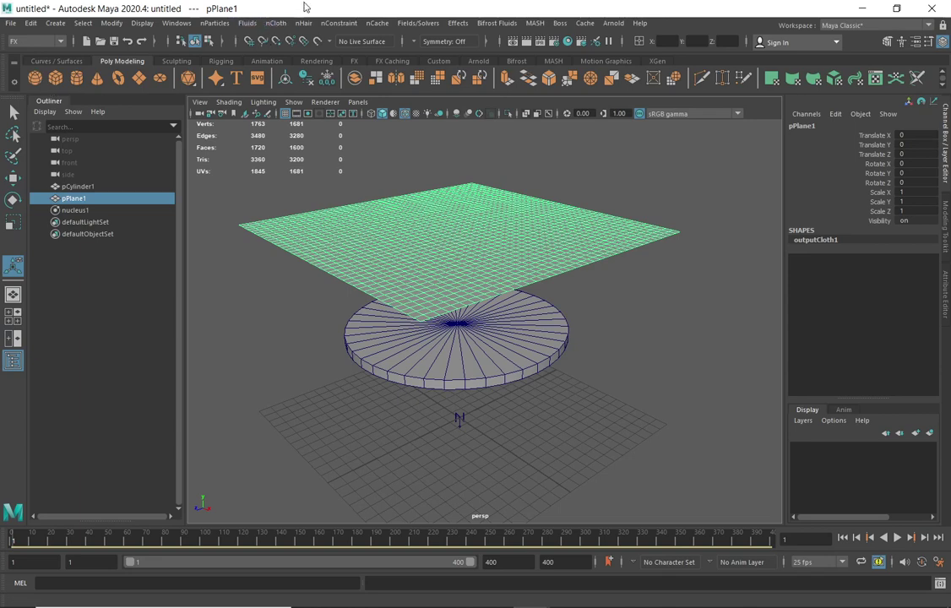
click(277, 24)
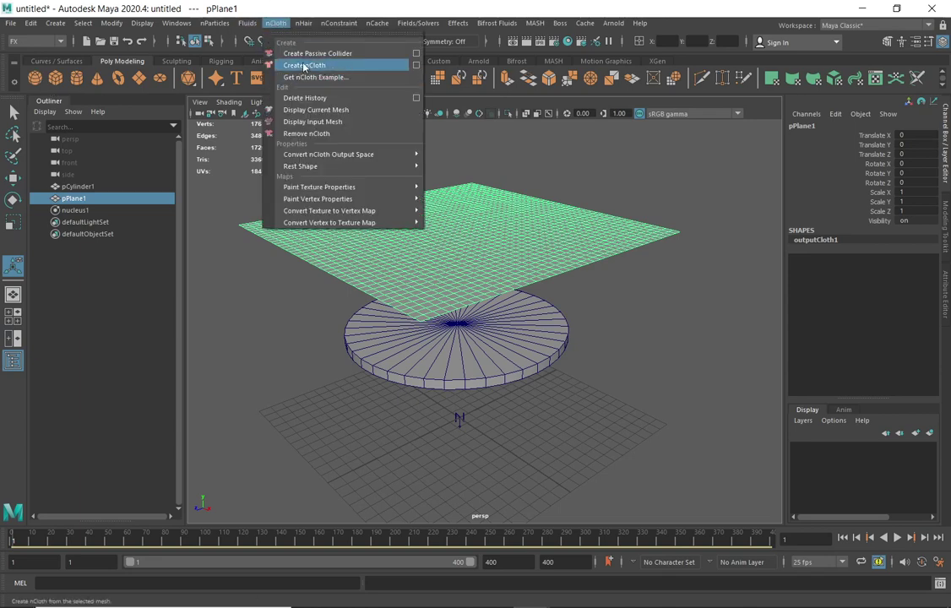
click(311, 66)
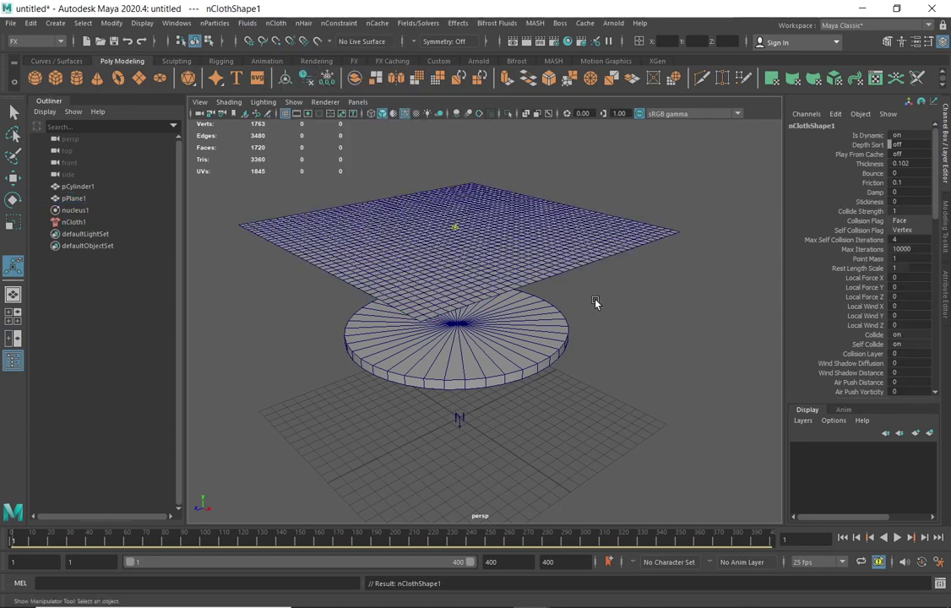
drag(669, 204, 682, 264)
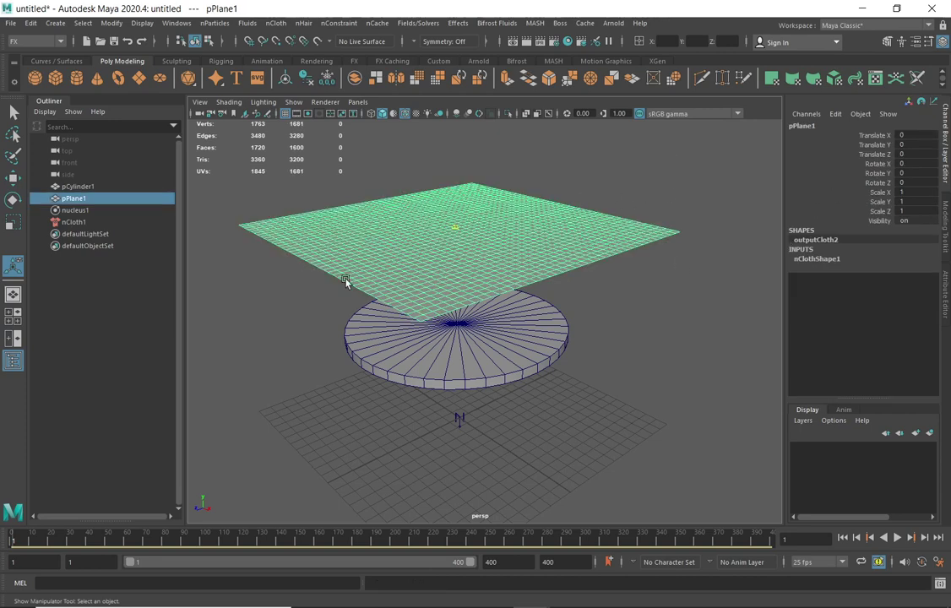
- Play the start of the cloth simulation and return to the first frame
click(898, 538)
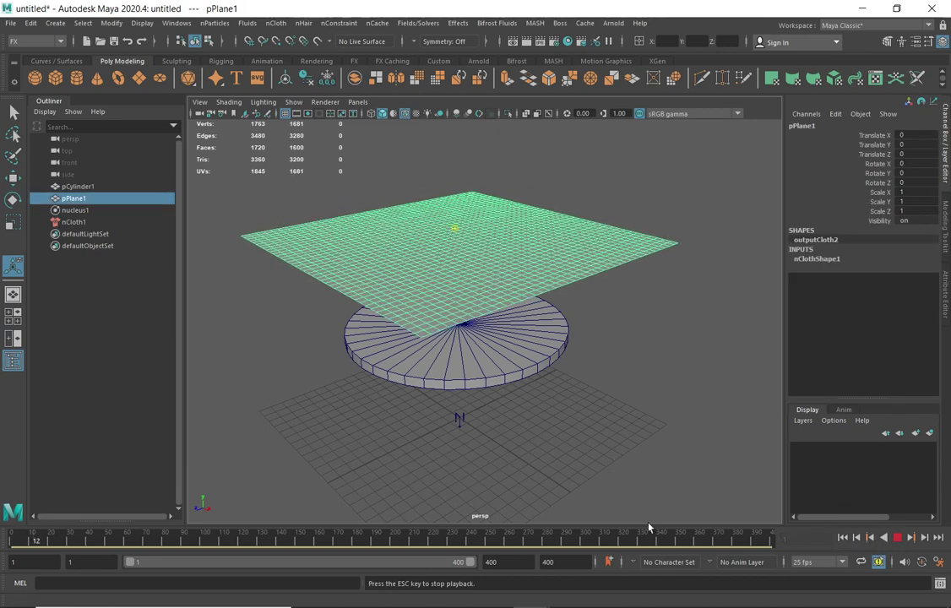
click(897, 538)
click(843, 538)
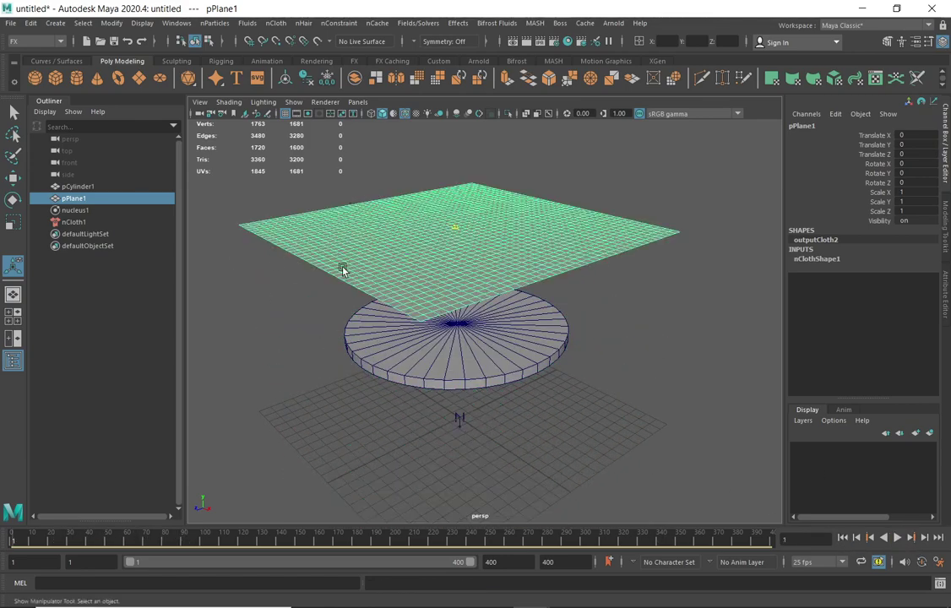
- Make the disc below the plane a passive collider
click(546, 328)
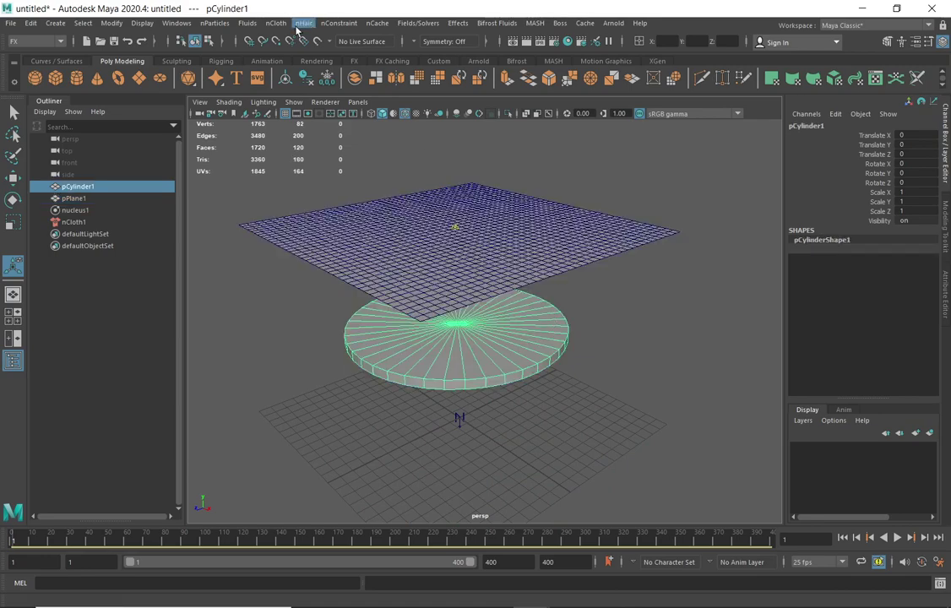
click(276, 23)
click(324, 52)
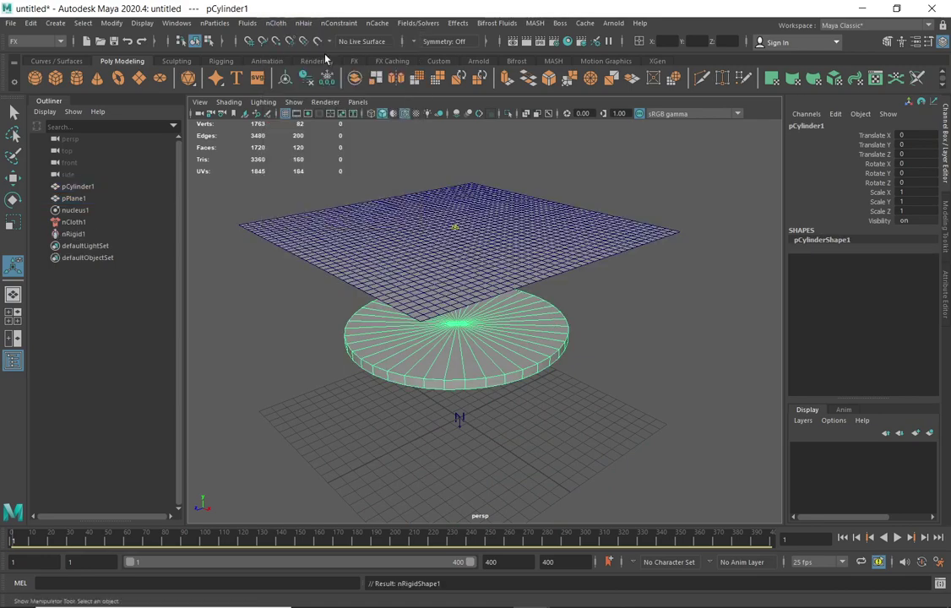
- Play the simulation of the cloth falling over the disc and return to the first frame
click(897, 537)
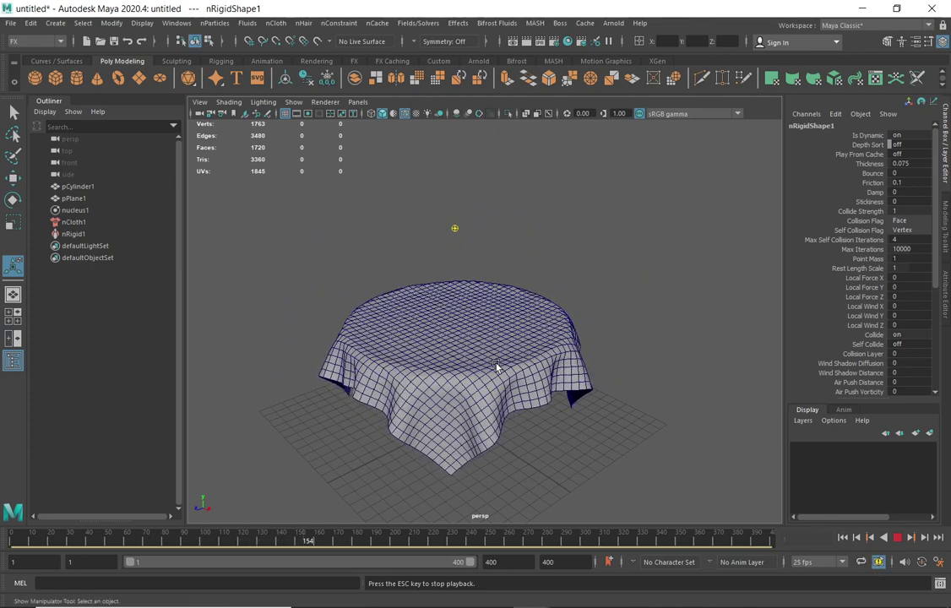
click(897, 537)
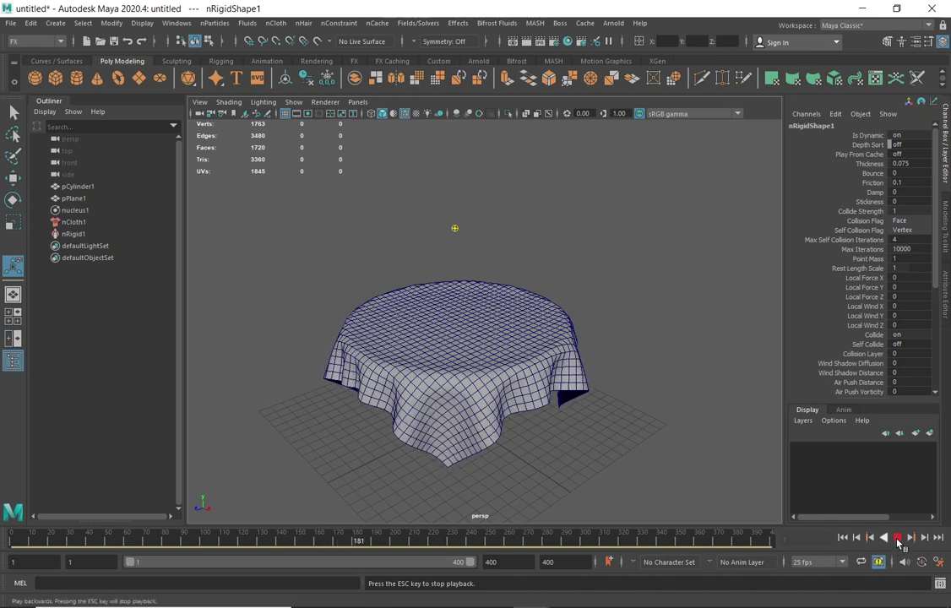
click(842, 537)
- Select the plane and turn on its smooth mesh preview
click(643, 223)
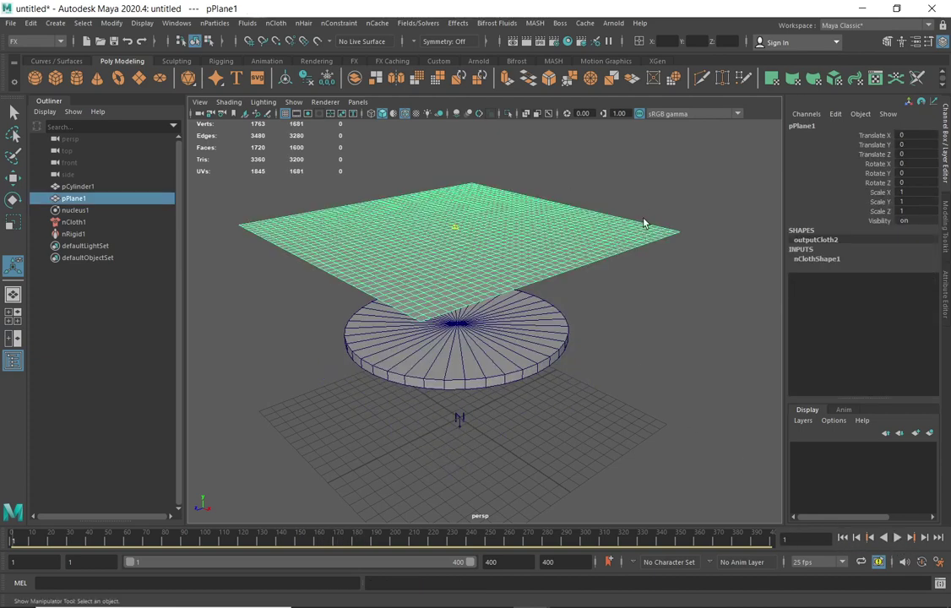
key(3)
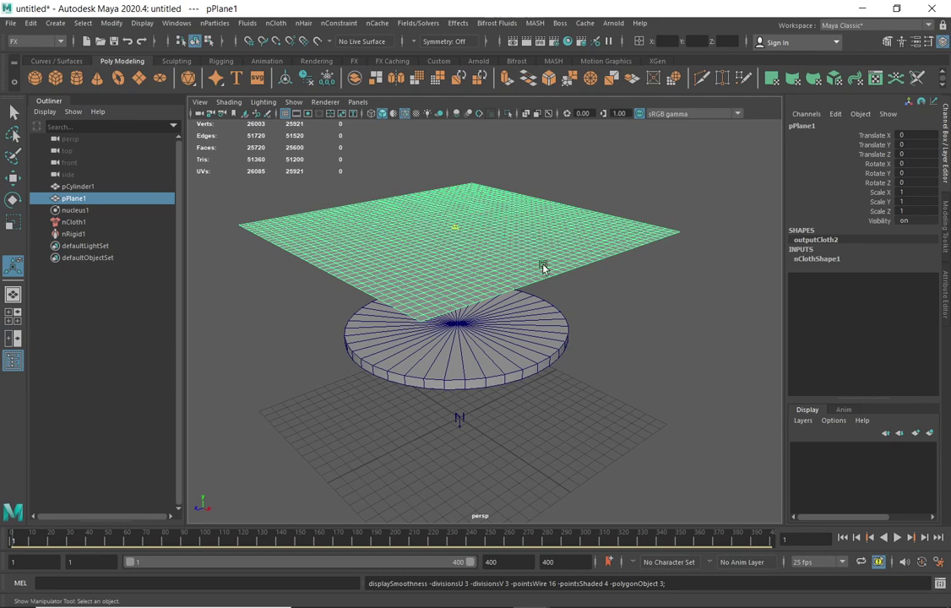
alt+drag(510, 264, 467, 301)
alt+right_drag(467, 301, 497, 330)
alt+drag(497, 330, 518, 307)
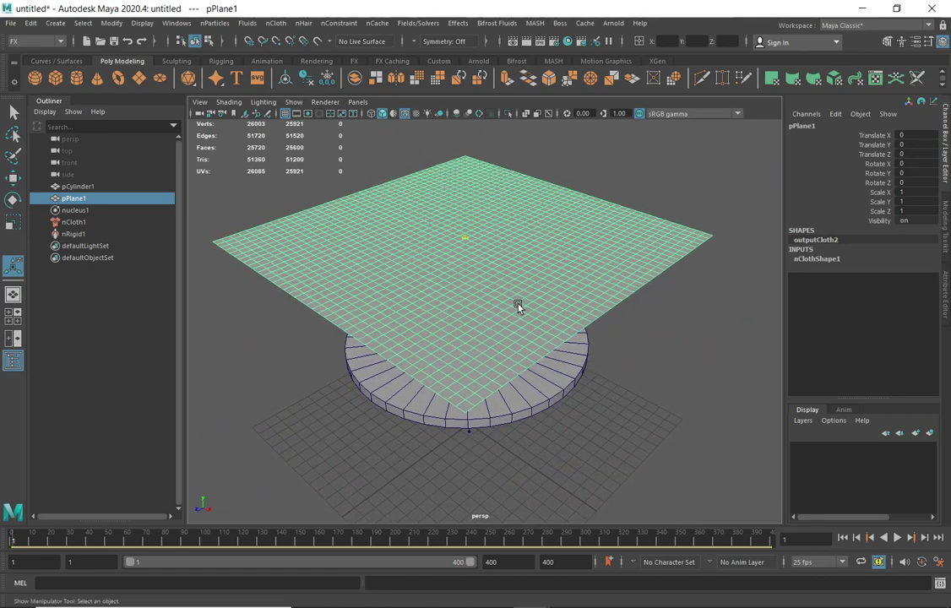
- Play the simulation with the smooth-previewed cloth, stop it, and return to the first frame
click(897, 538)
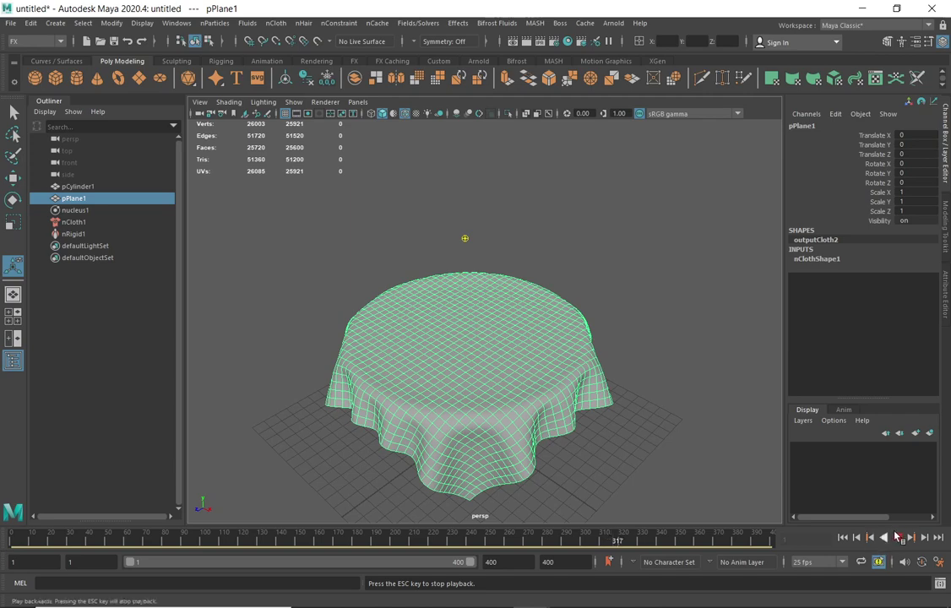
click(853, 540)
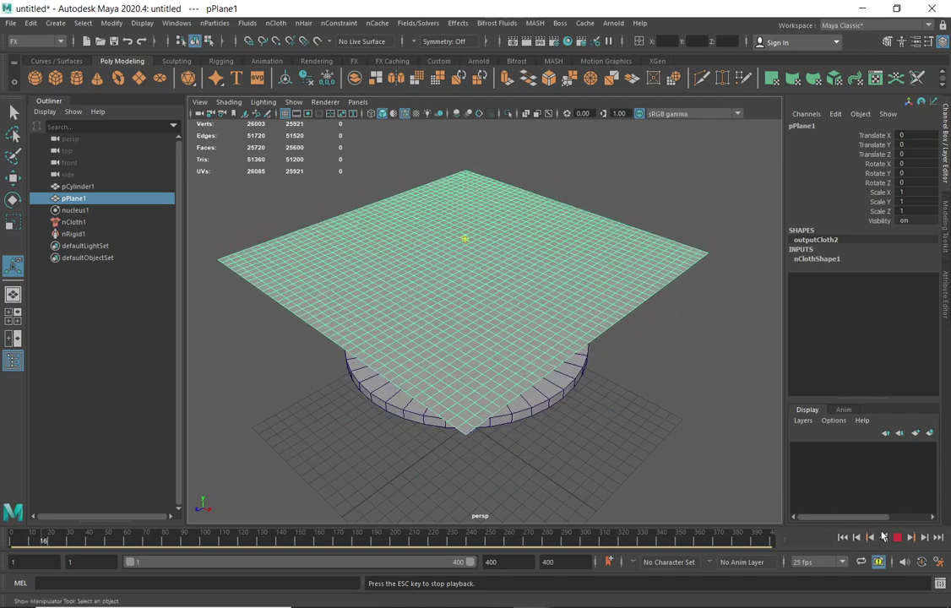
key(Escape)
click(843, 538)
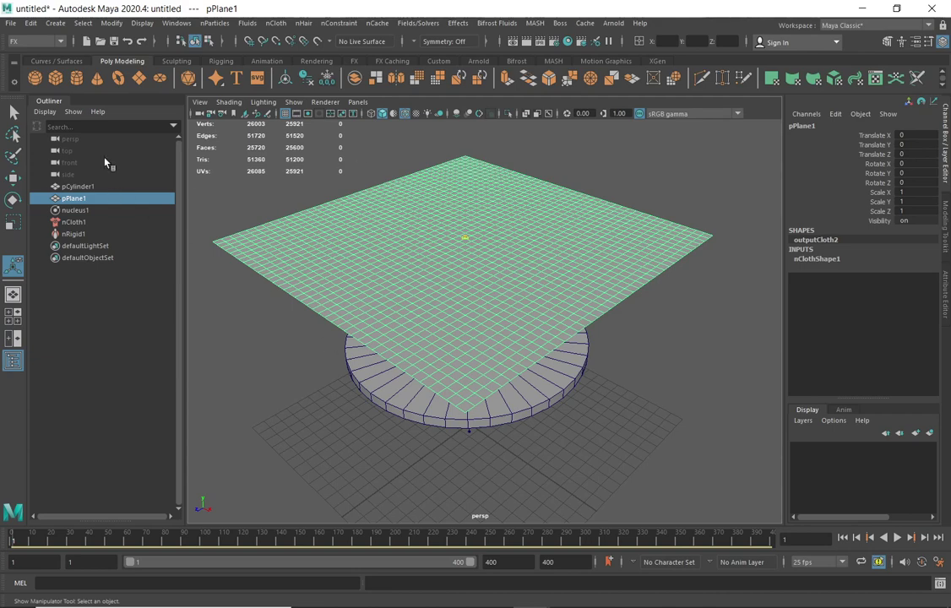
- Set the Space Scale of the nucleus1 solver to 0.05
click(76, 210)
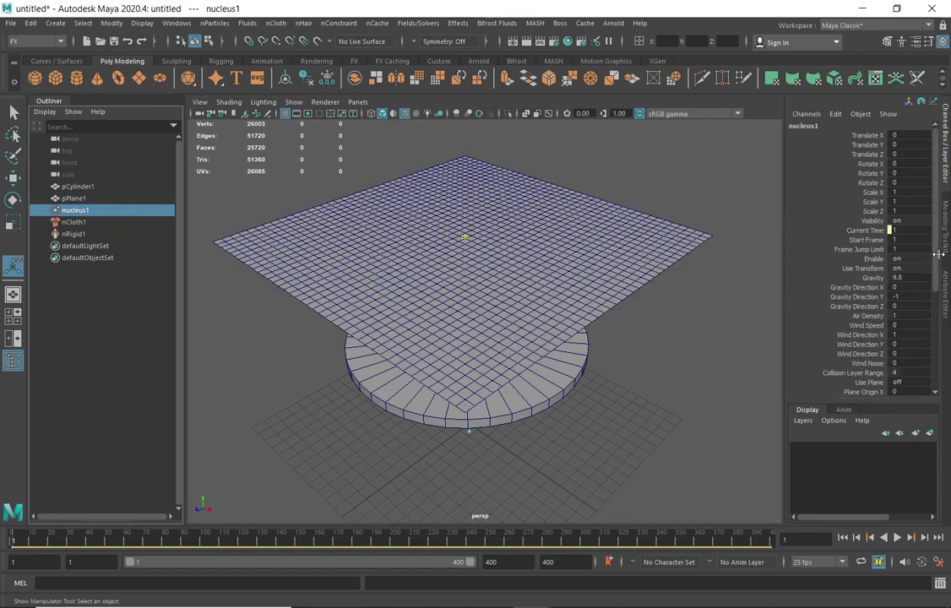
click(947, 289)
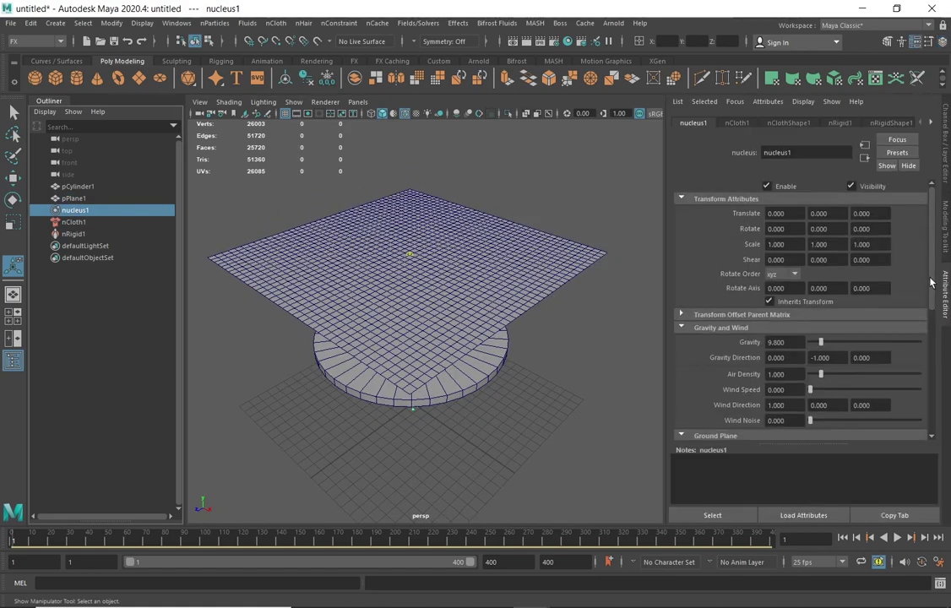
drag(933, 283, 935, 390)
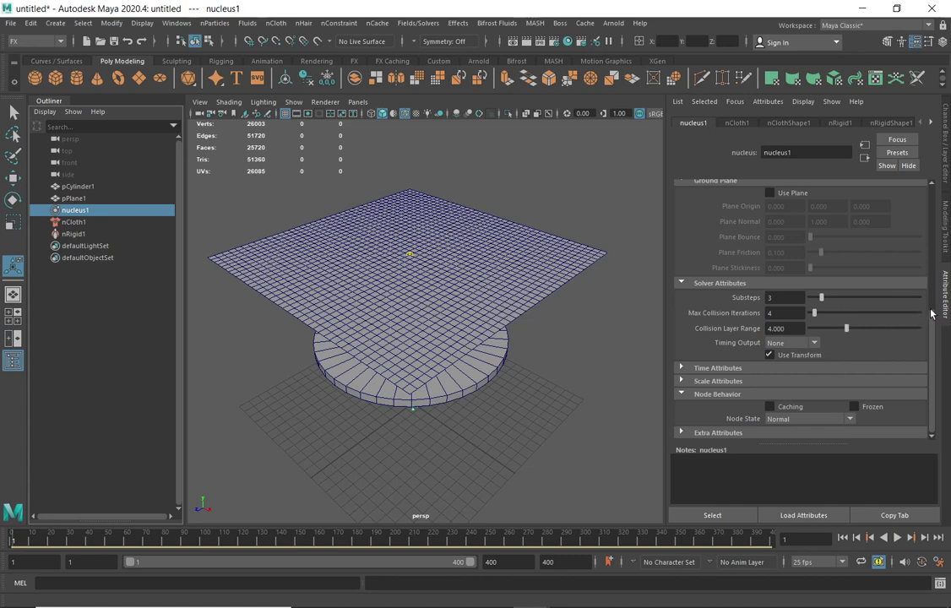
scroll(931, 313, up, 3)
scroll(929, 312, down, 3)
click(682, 381)
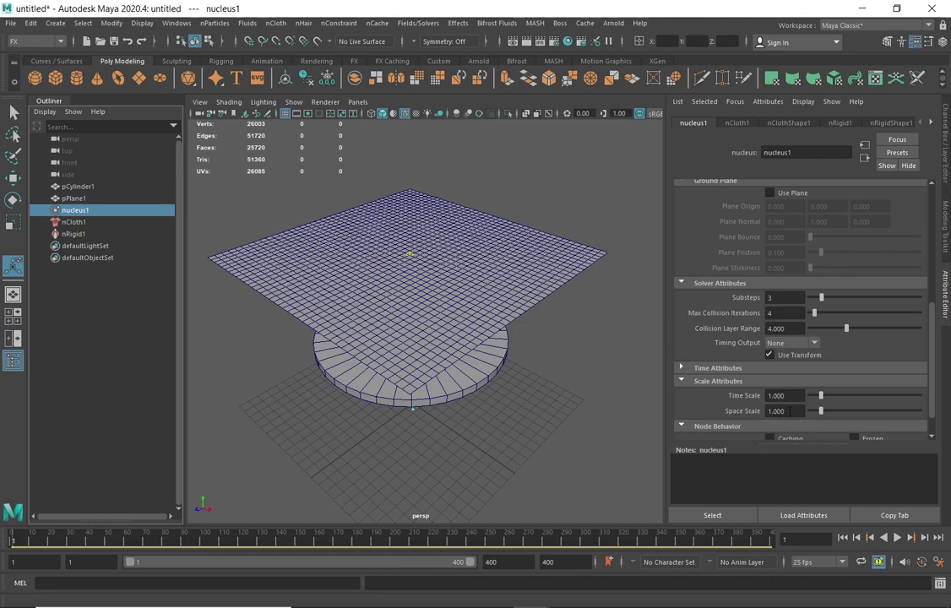
click(792, 412)
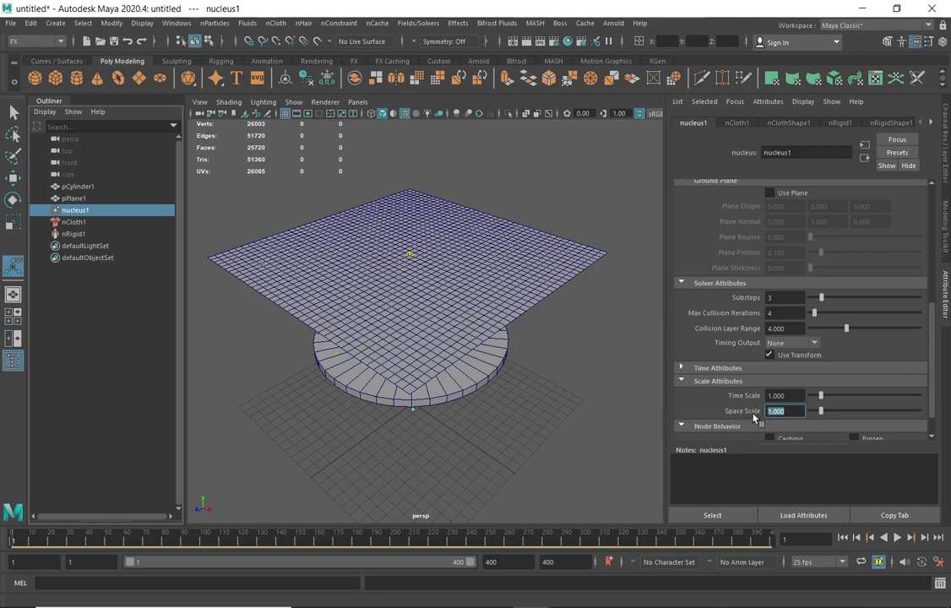
text(0.05)
key(Return)
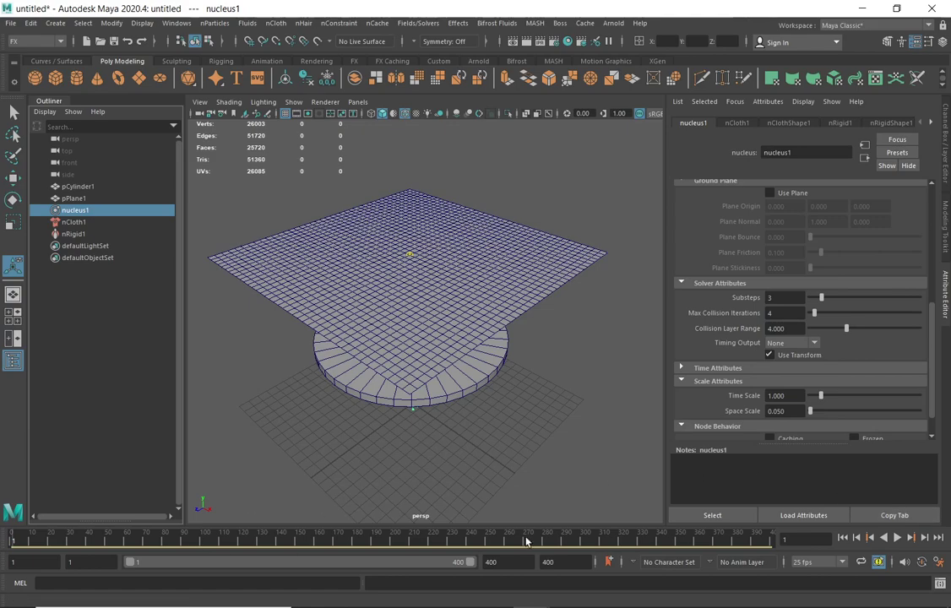
- Play the simulation with the reduced space scale and stop it
click(896, 537)
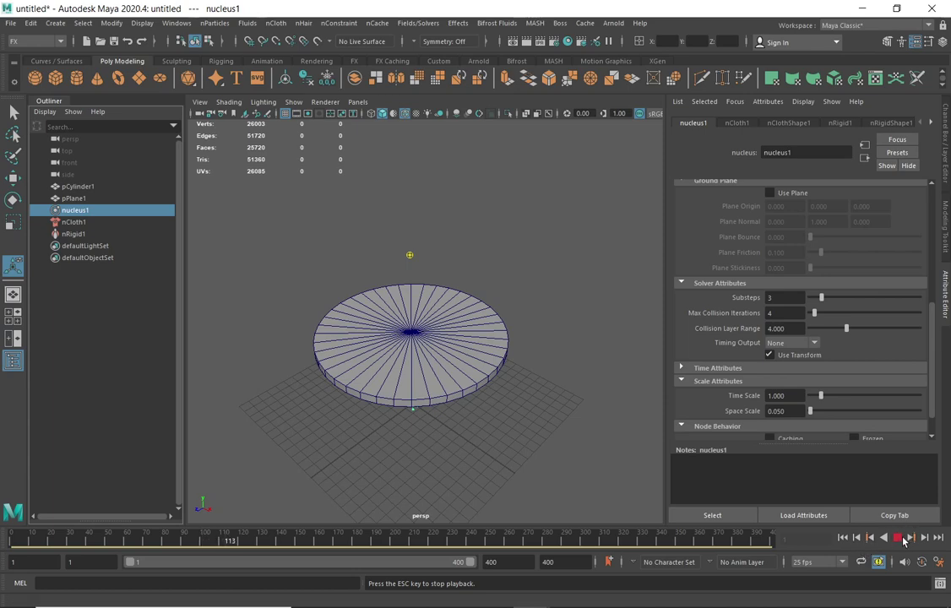
click(897, 537)
- Turn on the Frame Rate read-out in the viewport's heads-up display
click(176, 22)
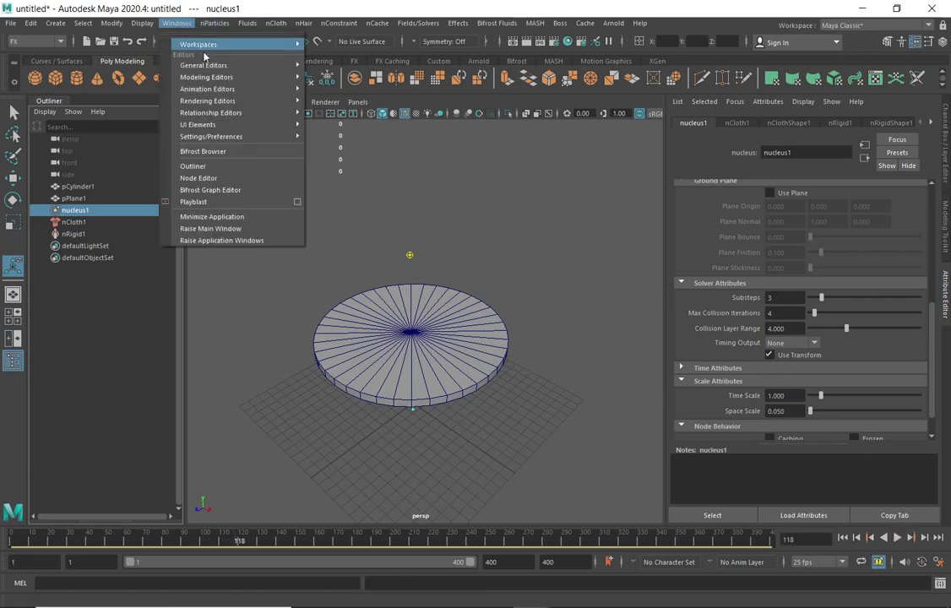
click(138, 23)
mouse_move(172, 67)
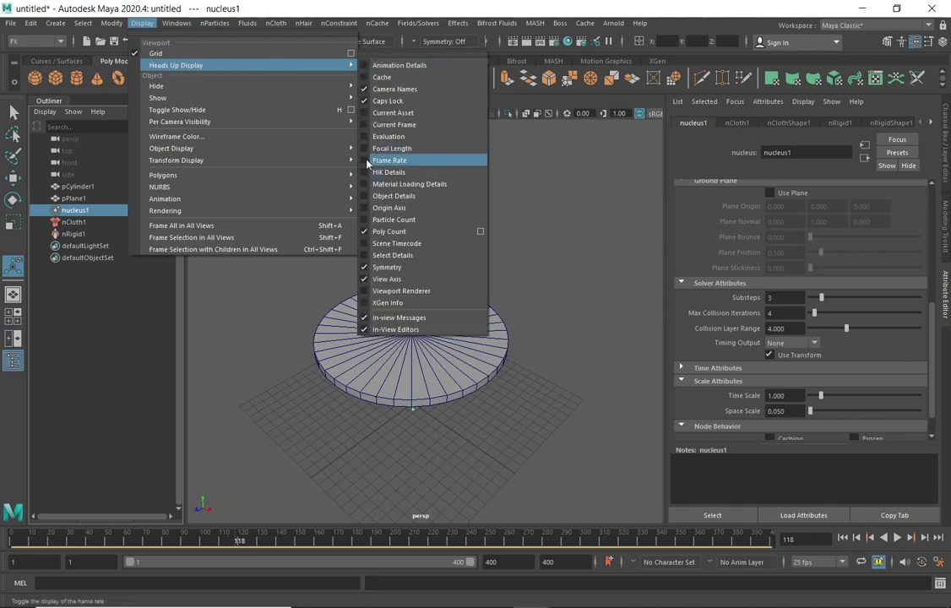
click(414, 189)
- Play the simulation from the first frame to check the playback speed, stop it, and return to the first frame
click(842, 537)
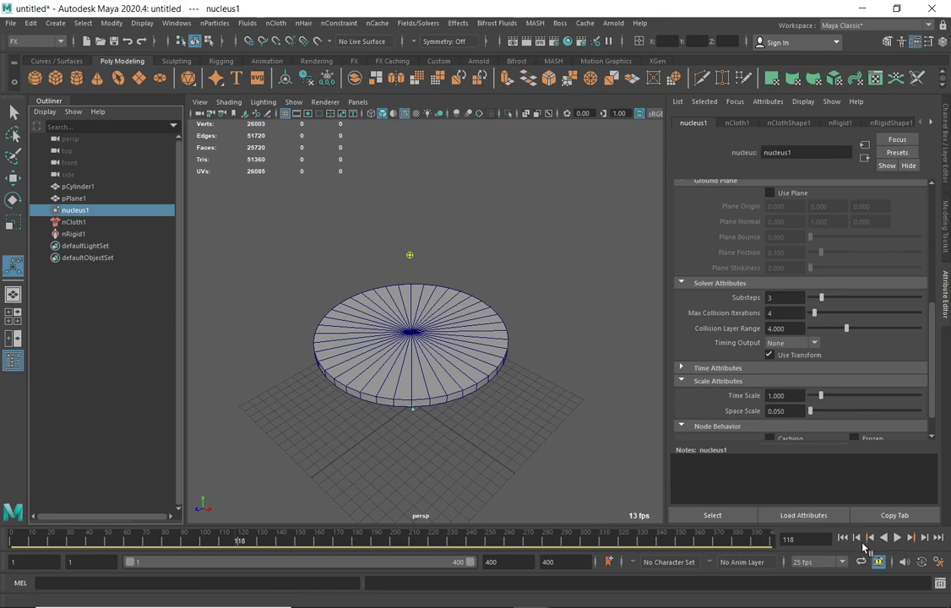
click(897, 538)
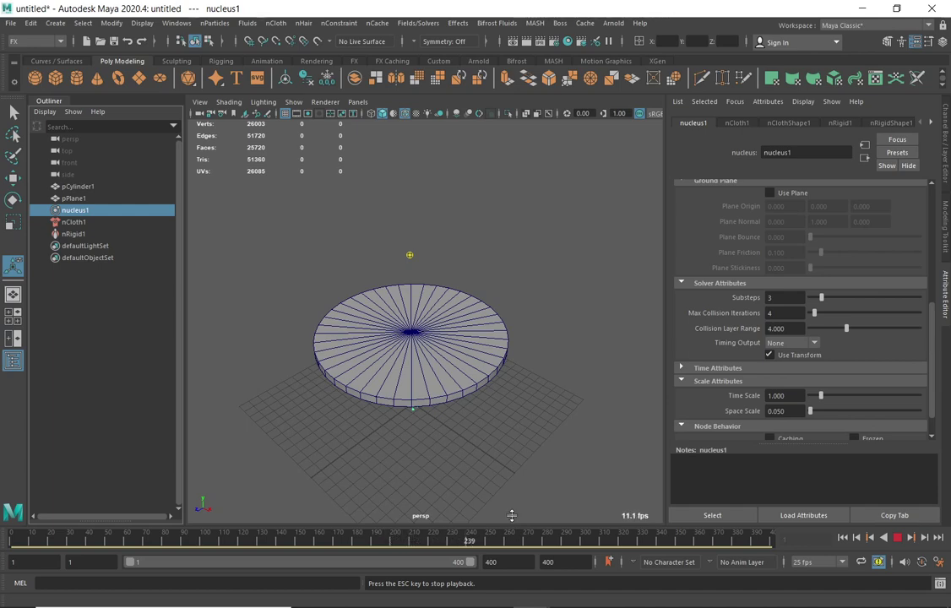
click(897, 537)
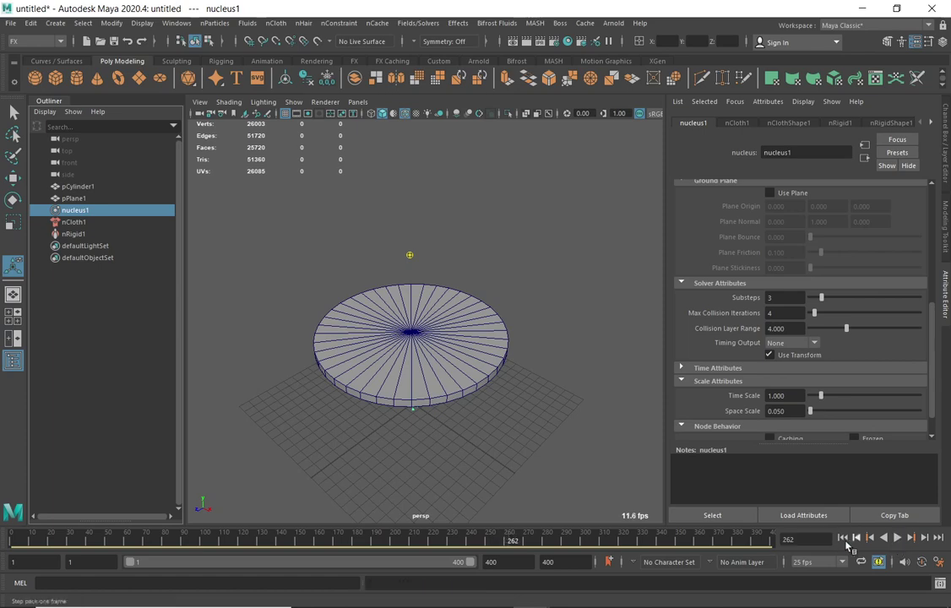
click(842, 538)
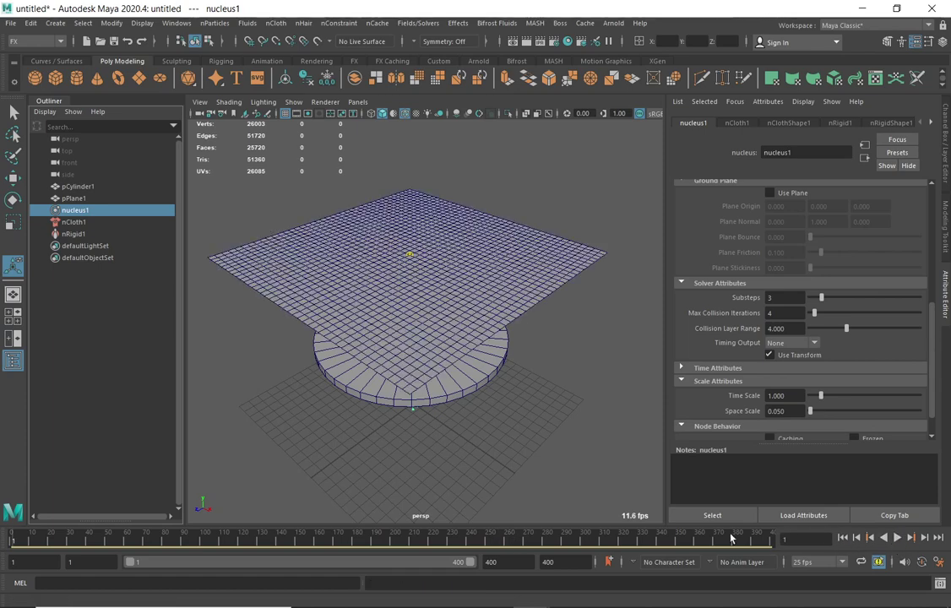
mouse_move(17, 537)
mouse_down()
mouse_move(144, 537)
mouse_move(431, 568)
mouse_move(756, 549)
mouse_move(405, 534)
mouse_move(12, 533)
mouse_up()
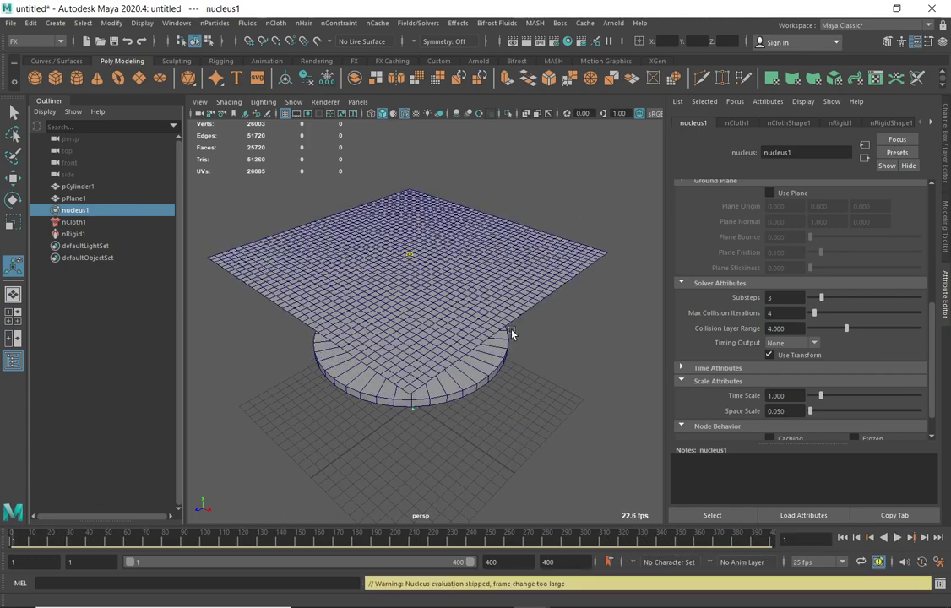
- Select the cloth plane and the collider disc in turn to view their simulation attributes
mouse_move(511, 334)
alt+mouse_down()
mouse_move(530, 322)
mouse_move(463, 323)
mouse_move(493, 335)
alt+mouse_up()
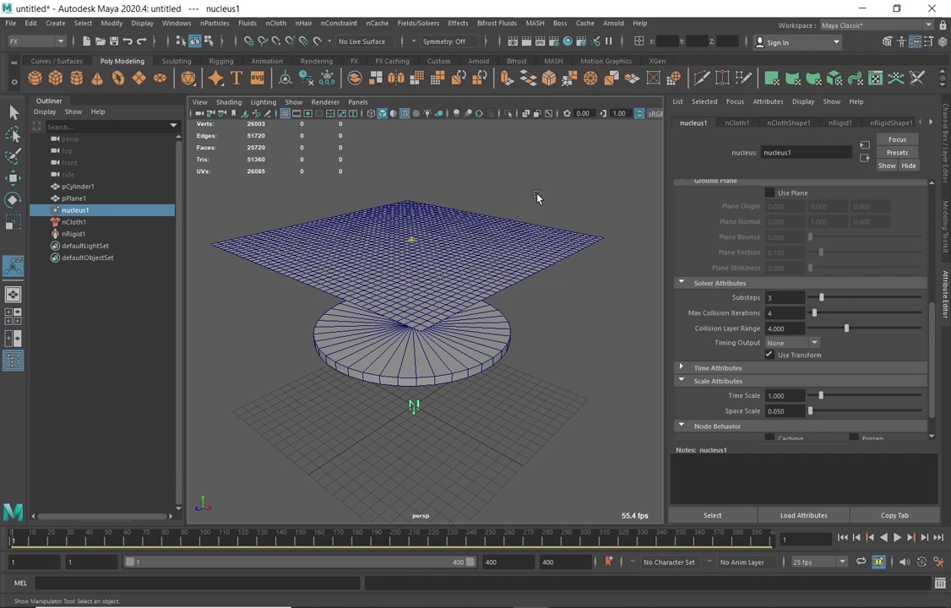
drag(539, 195, 484, 254)
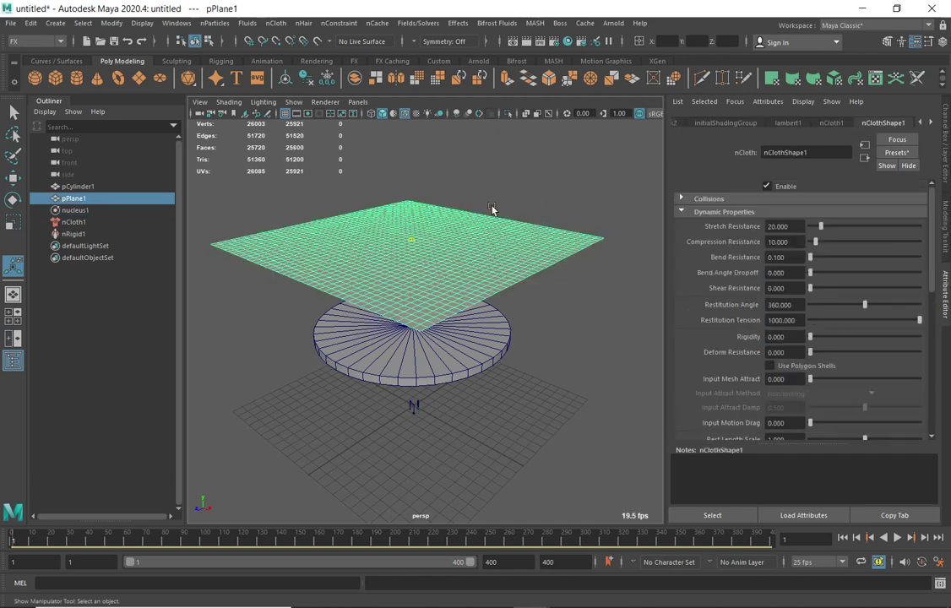
click(411, 386)
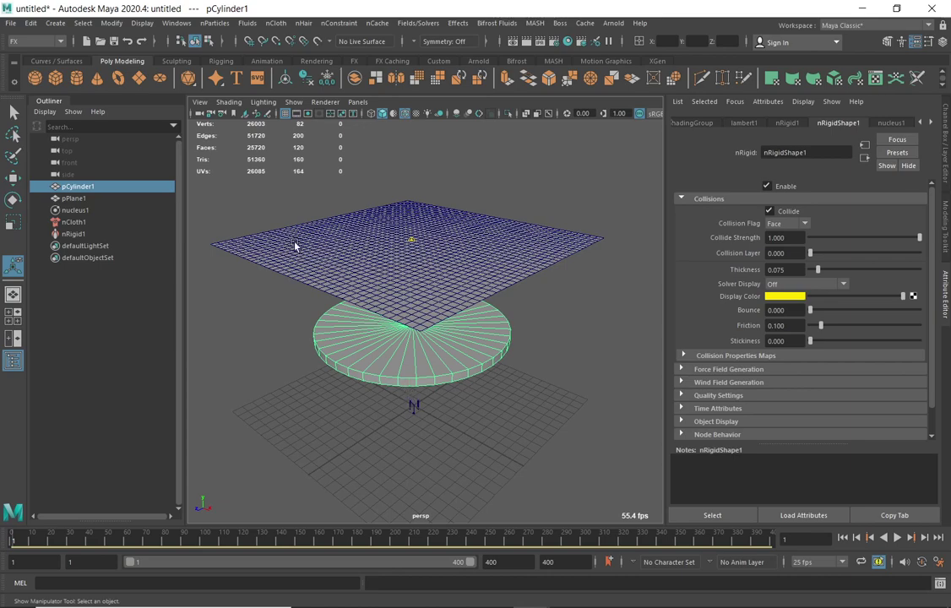
- Show shape nodes in the Outliner and examine the shapes nested under the scene objects
click(67, 100)
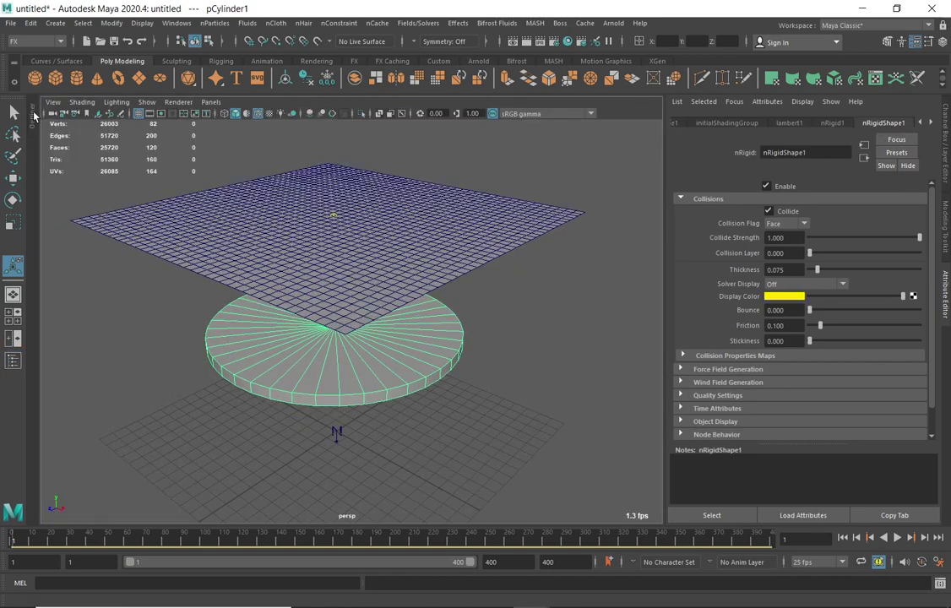
click(34, 116)
click(45, 112)
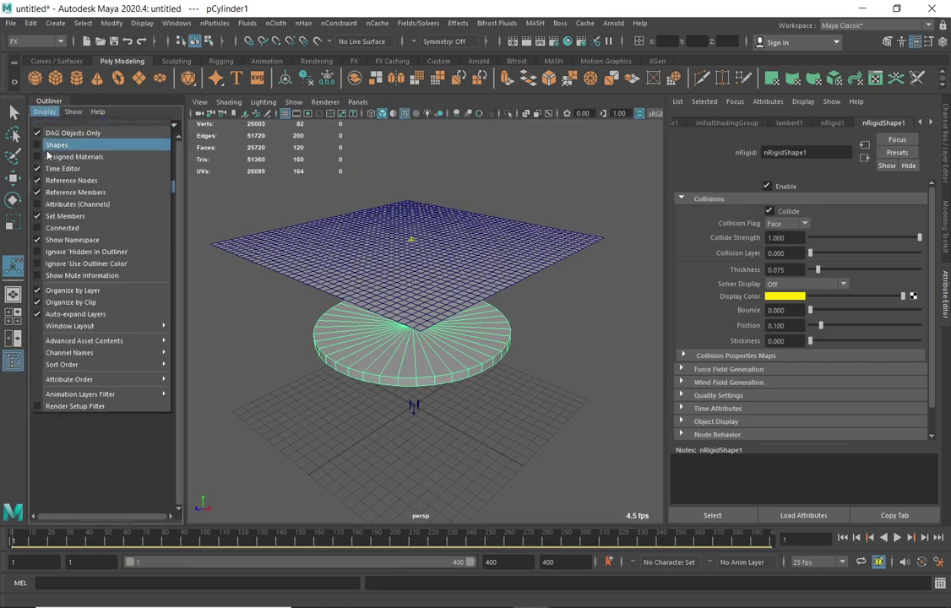
click(37, 148)
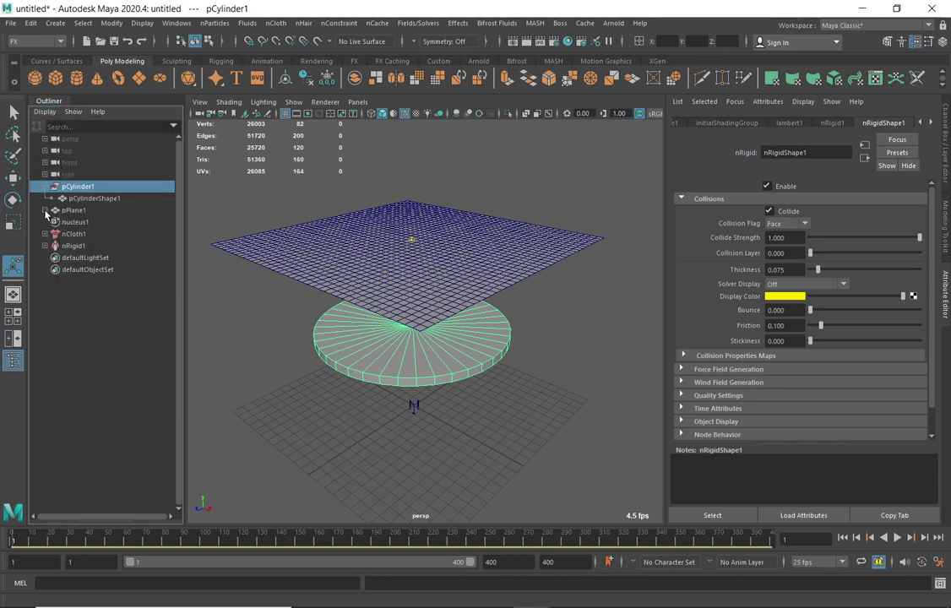
click(45, 210)
click(45, 210)
click(45, 186)
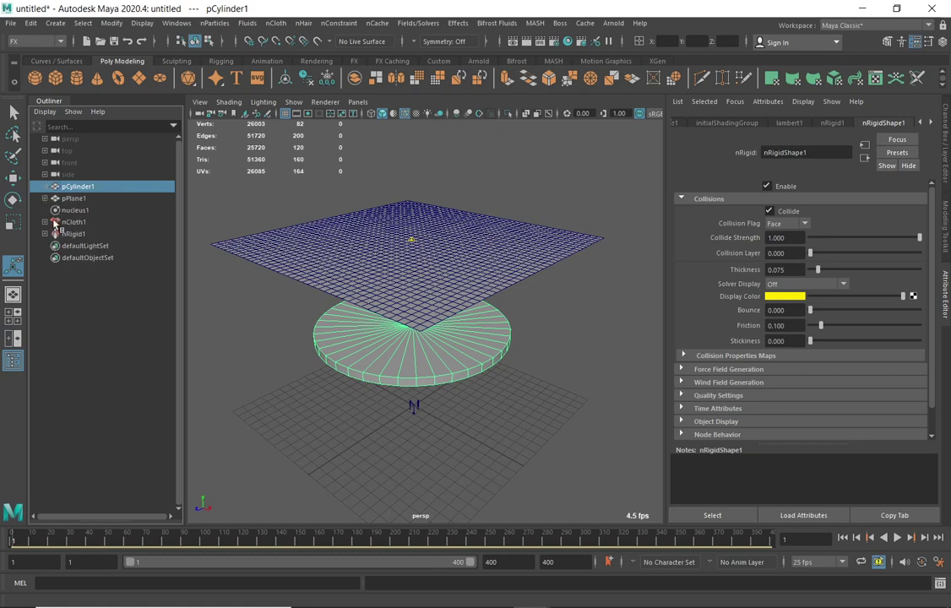
click(43, 197)
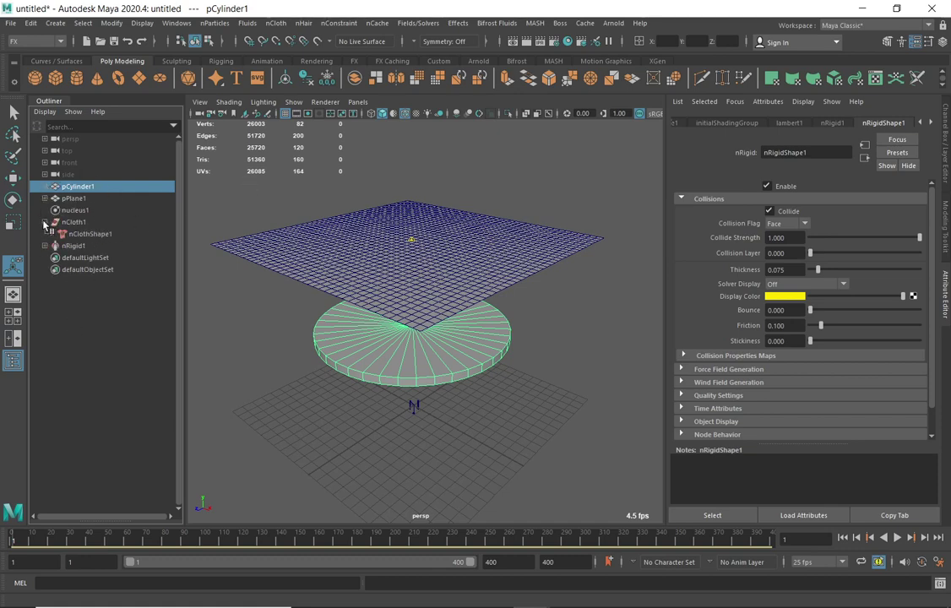
click(42, 197)
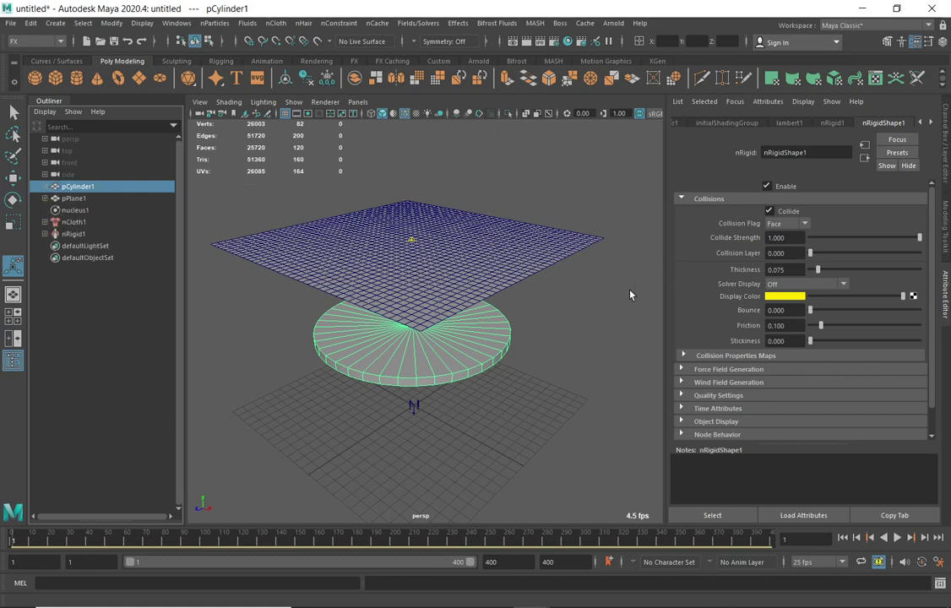
- Select nCloth1 and raise its collision Friction to 0.626
click(444, 283)
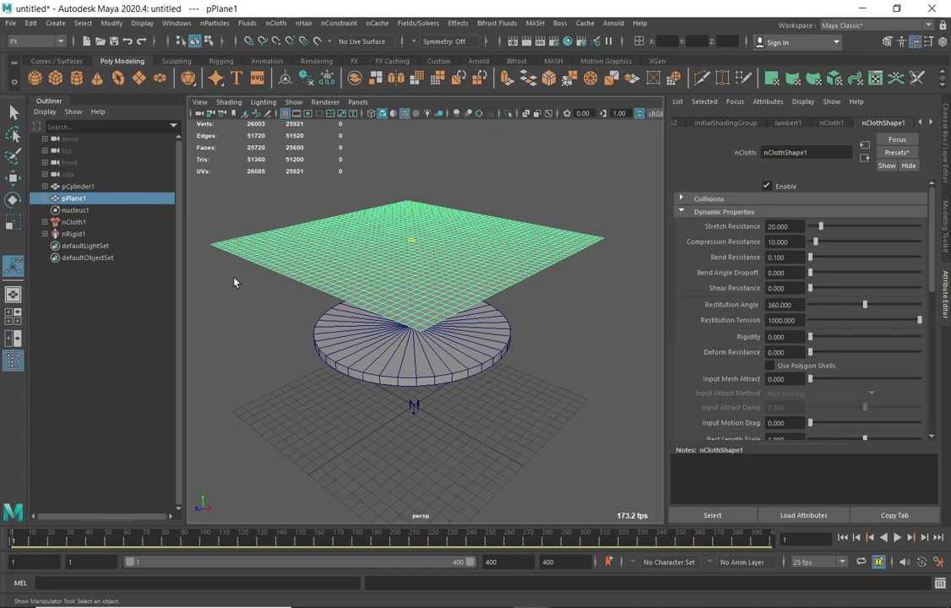
click(73, 221)
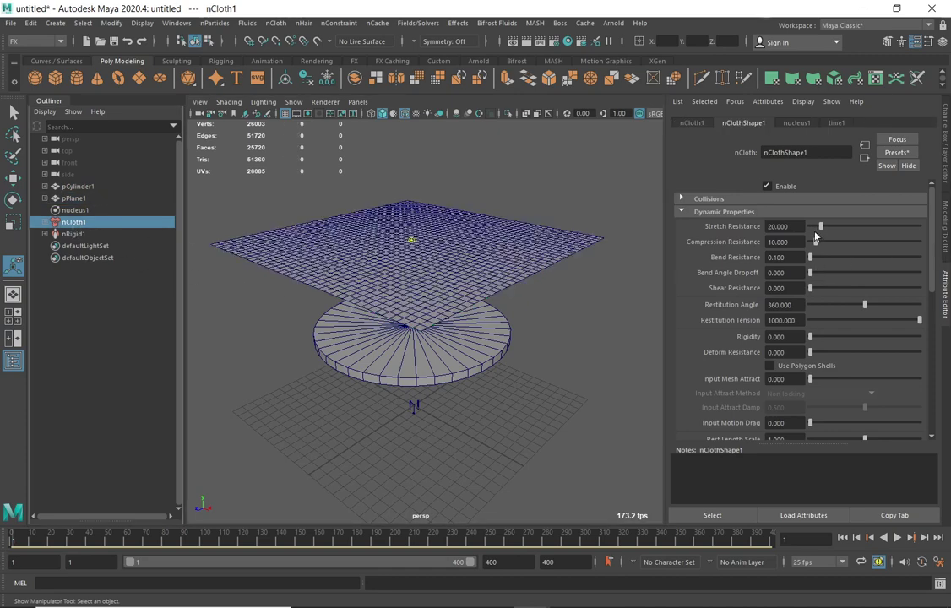
click(683, 200)
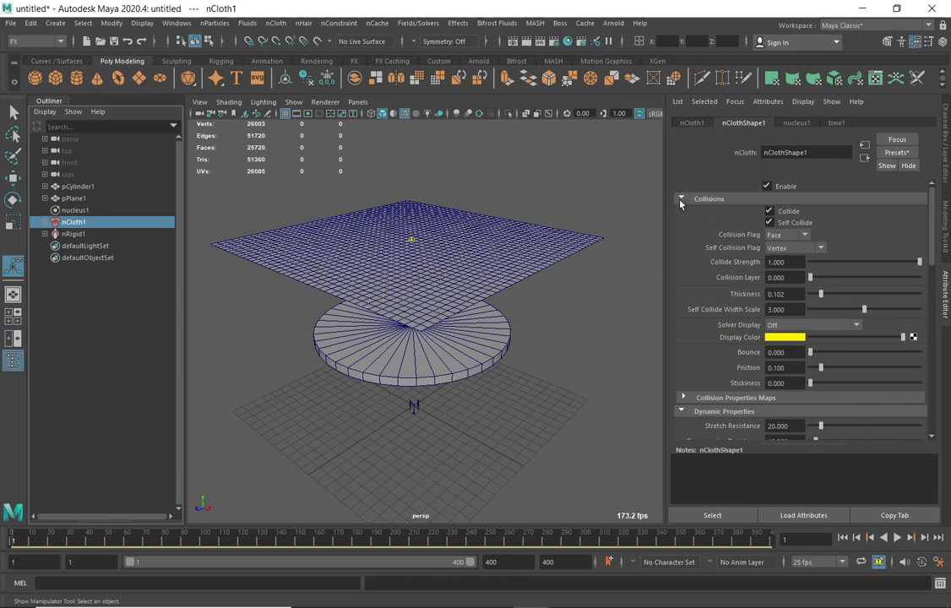
click(683, 200)
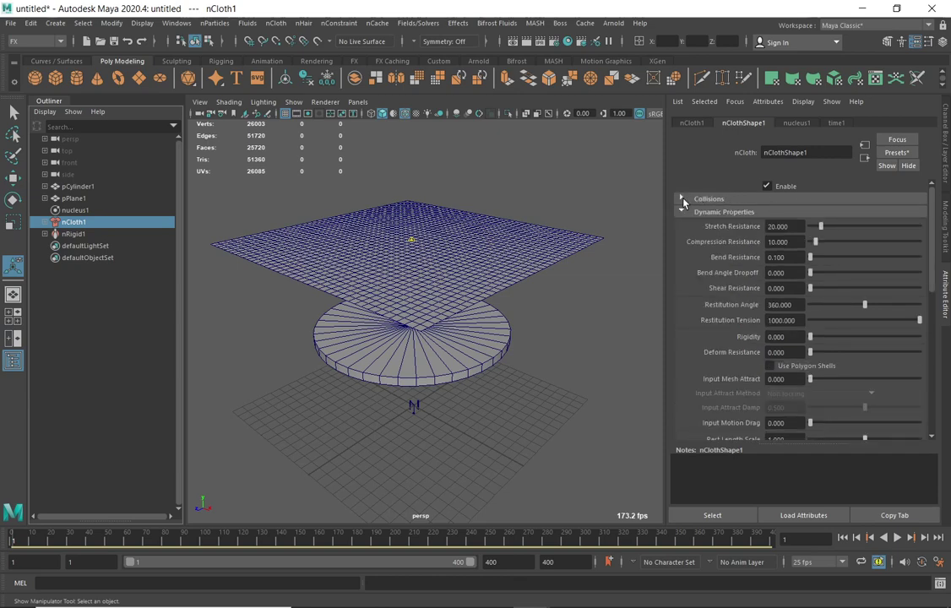
click(682, 200)
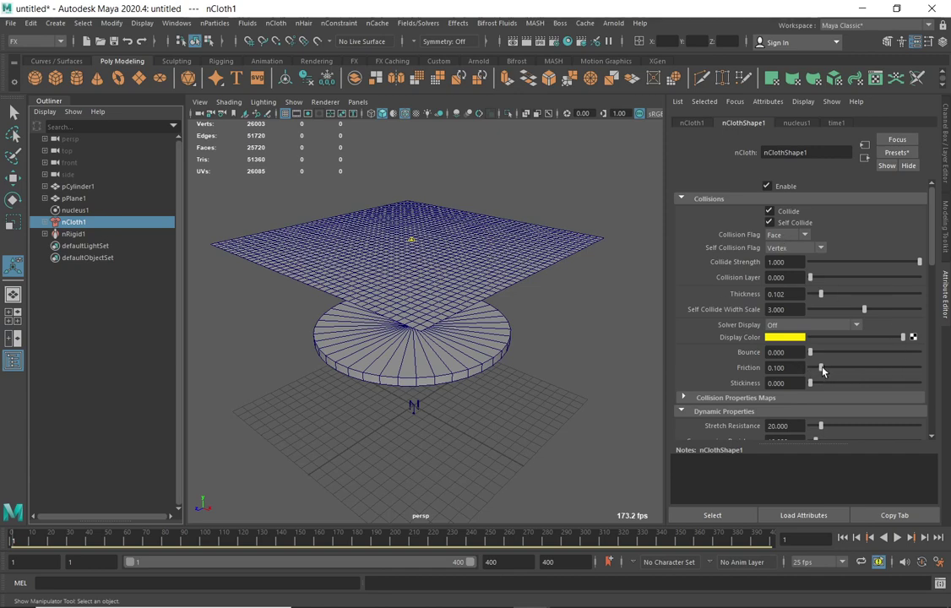
drag(823, 370, 882, 372)
- Play the simulation with the increased cloth friction, stop it, and return to the first frame
click(897, 537)
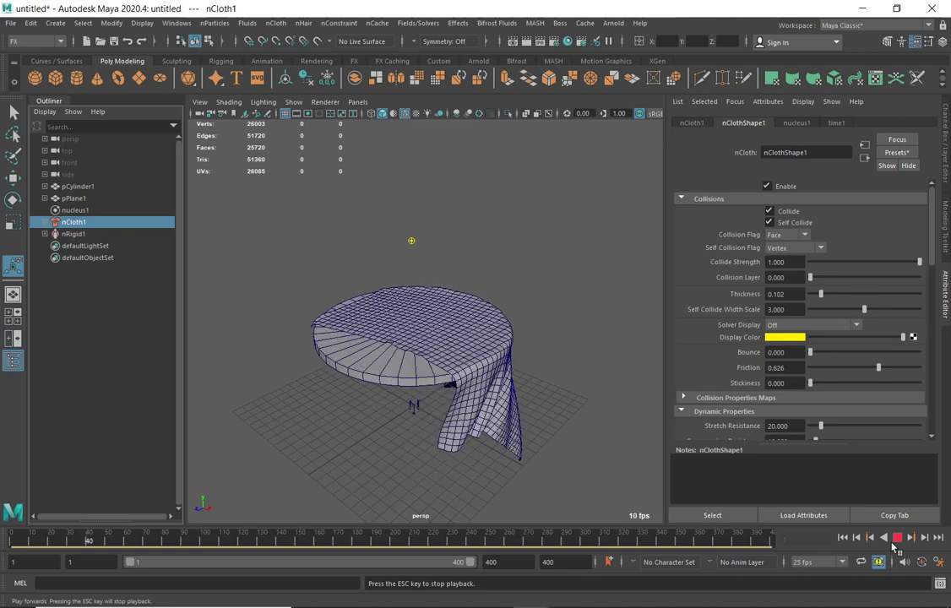
click(897, 537)
click(842, 537)
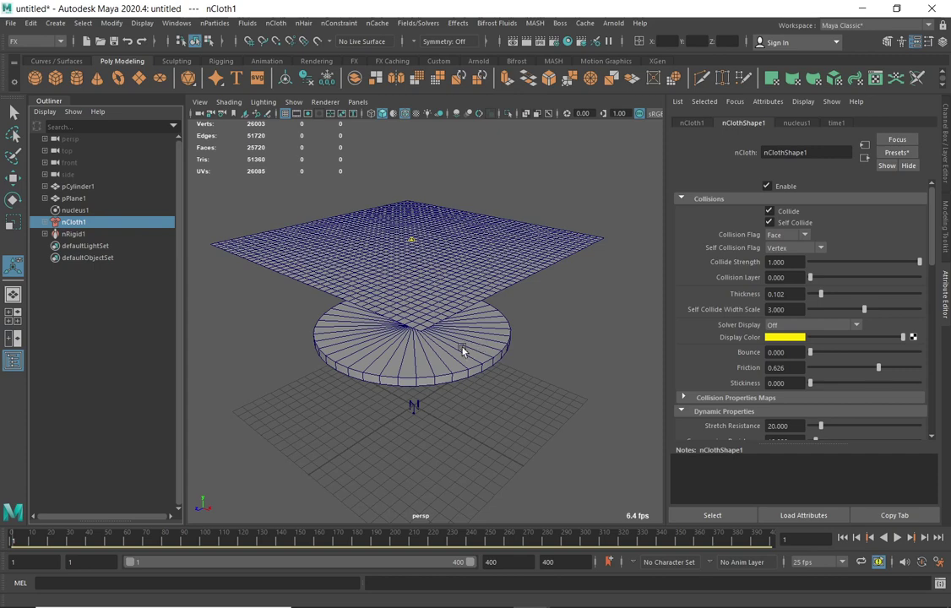
- Set the Friction of nRigid1 to 0.808 and test it by playing the simulation, returning to the first frame
click(71, 234)
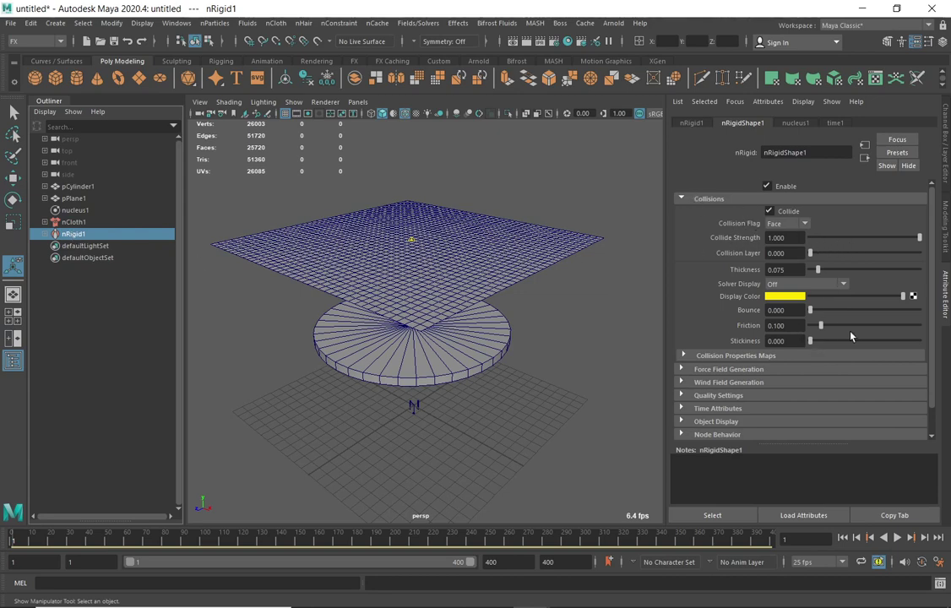
drag(821, 326, 898, 329)
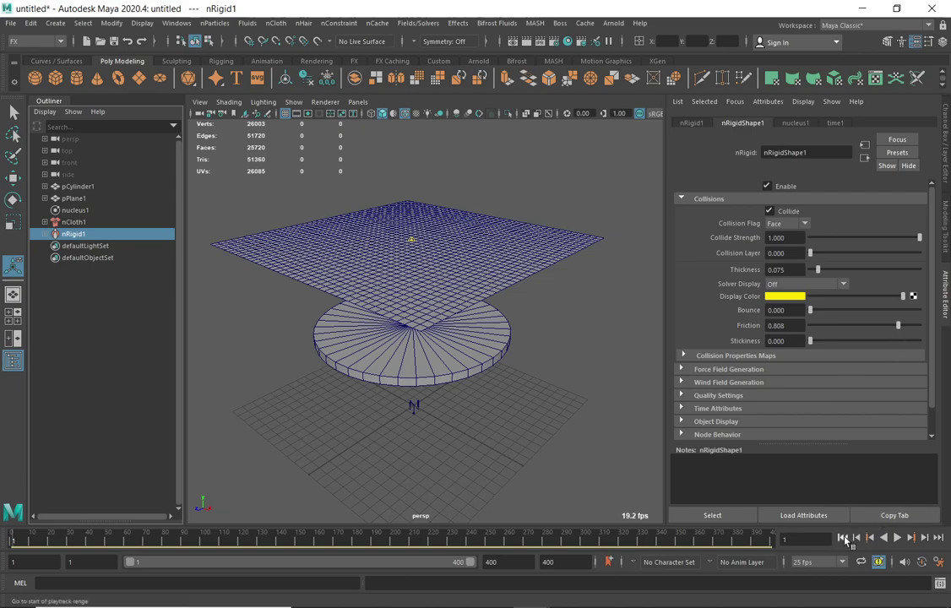
click(895, 538)
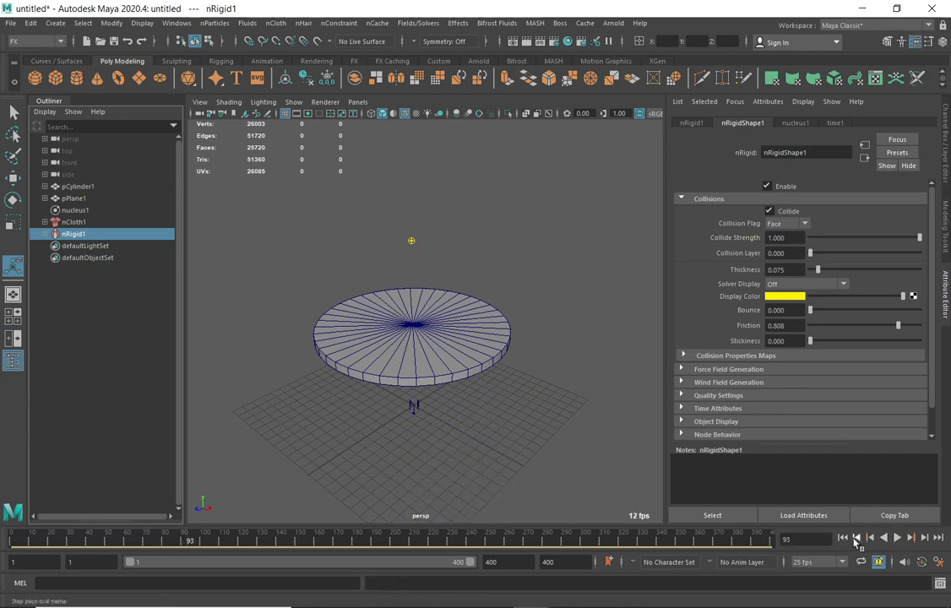
click(843, 538)
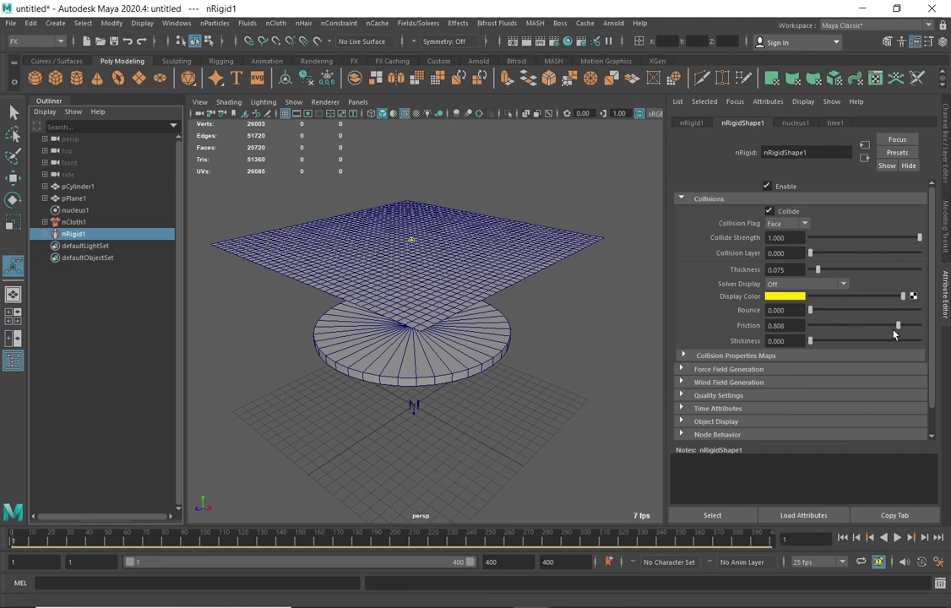
- Set the collider's Friction to 1.000 on nRigid1 and the cloth's Friction to 0.951 on nCloth1
drag(897, 326, 919, 326)
click(488, 338)
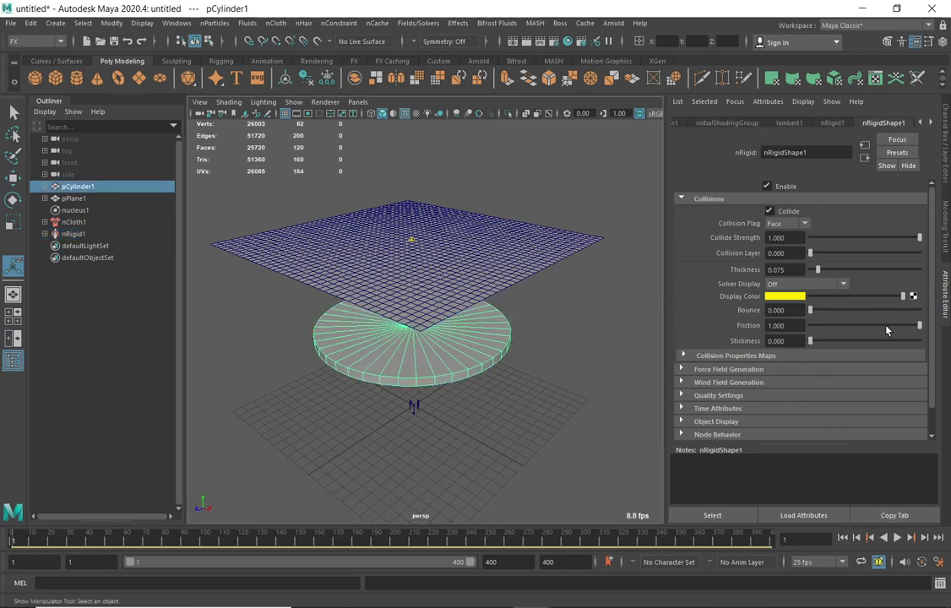
click(74, 221)
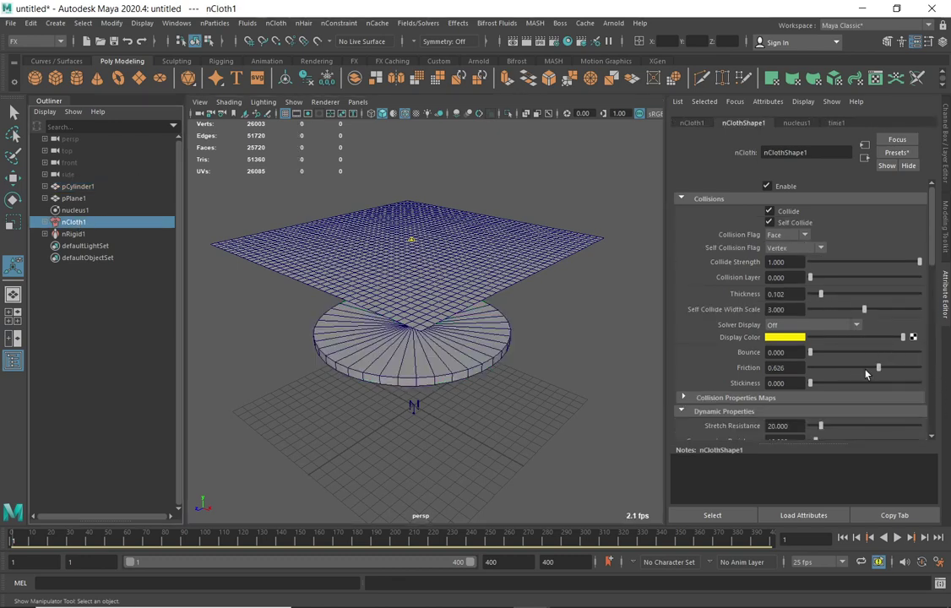
drag(883, 369, 914, 368)
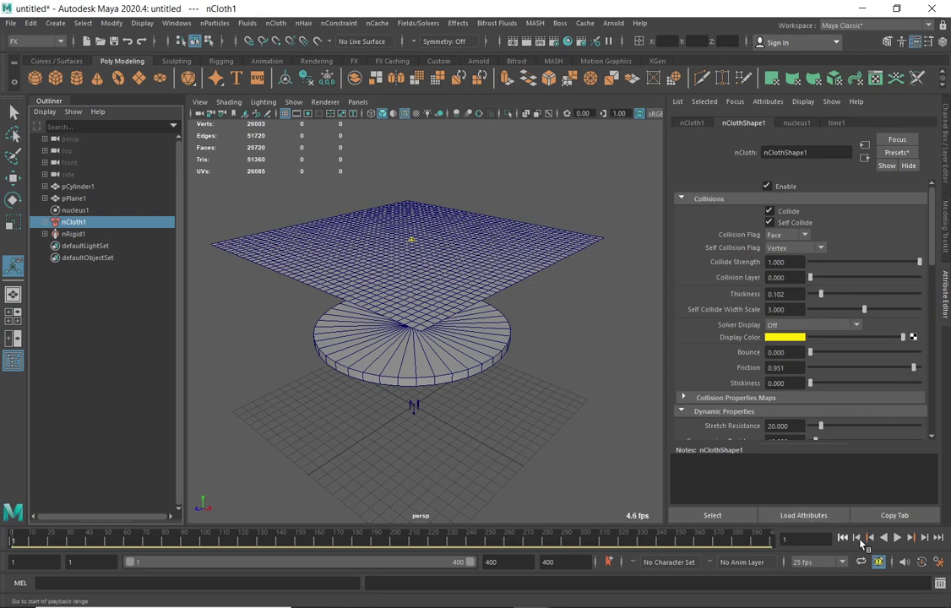
- Play the simulation with both friction values raised, stop it, and return to the first frame
click(898, 538)
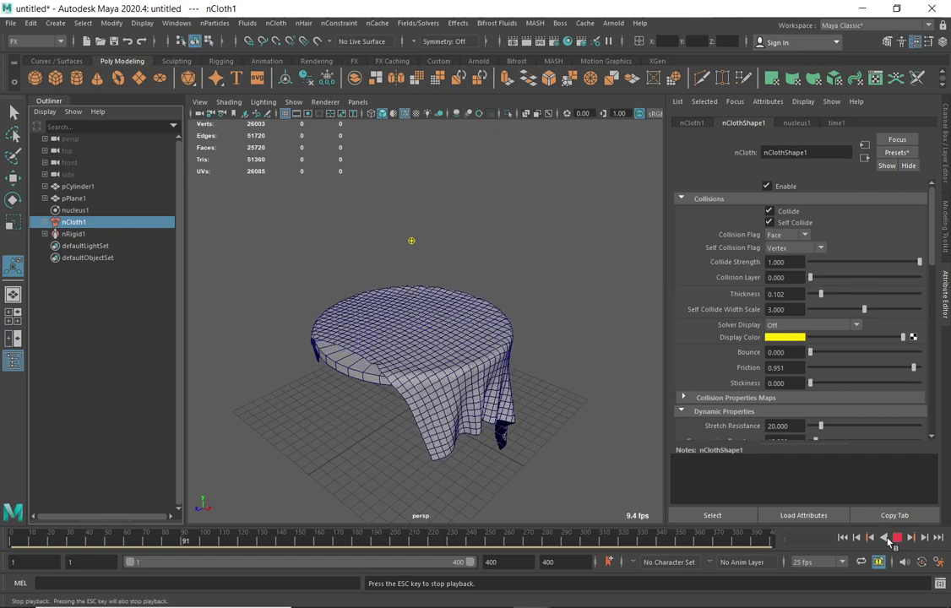
click(896, 537)
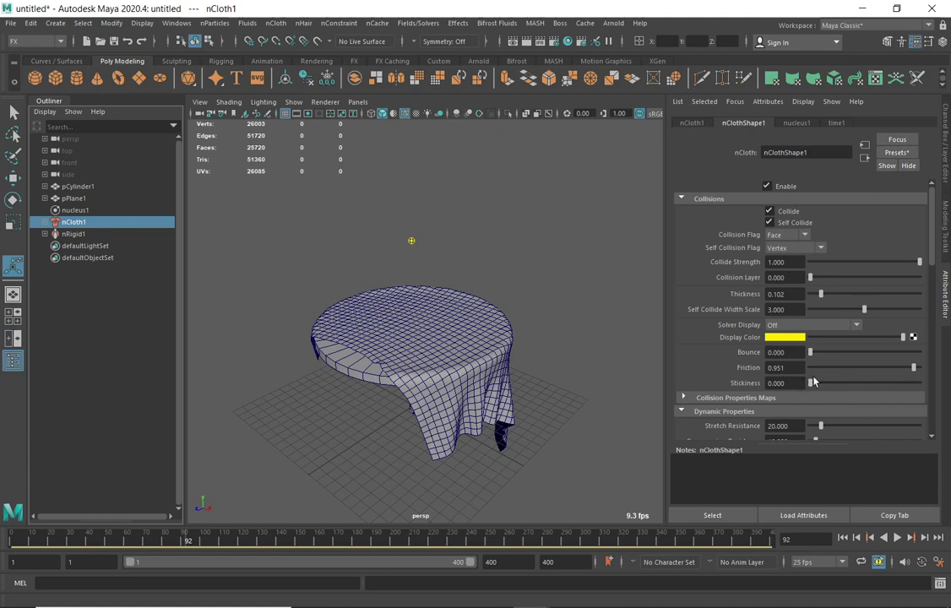
drag(21, 545, 2, 544)
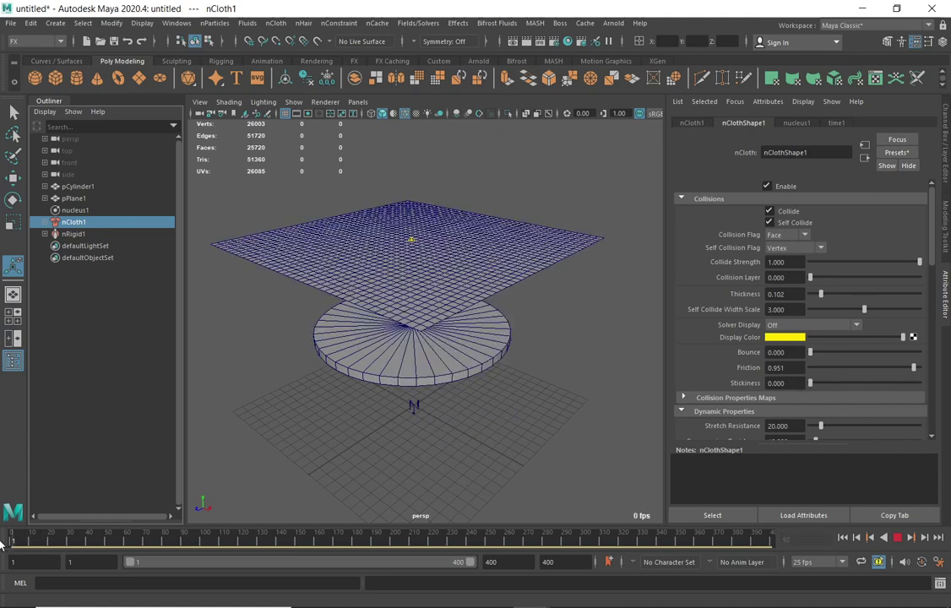
key(Escape)
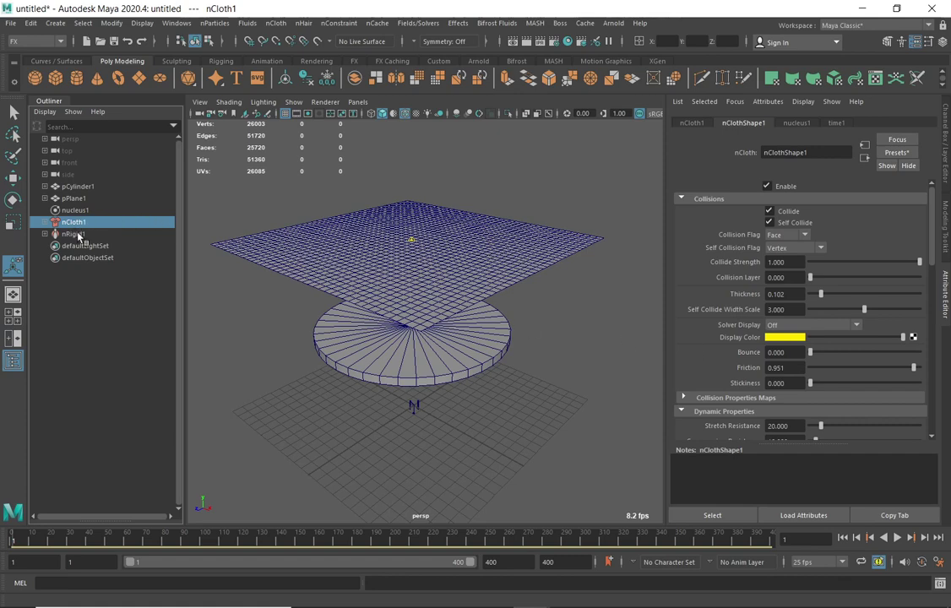
- Set the Stickiness of the collider nRigid1 to 0.484
click(496, 353)
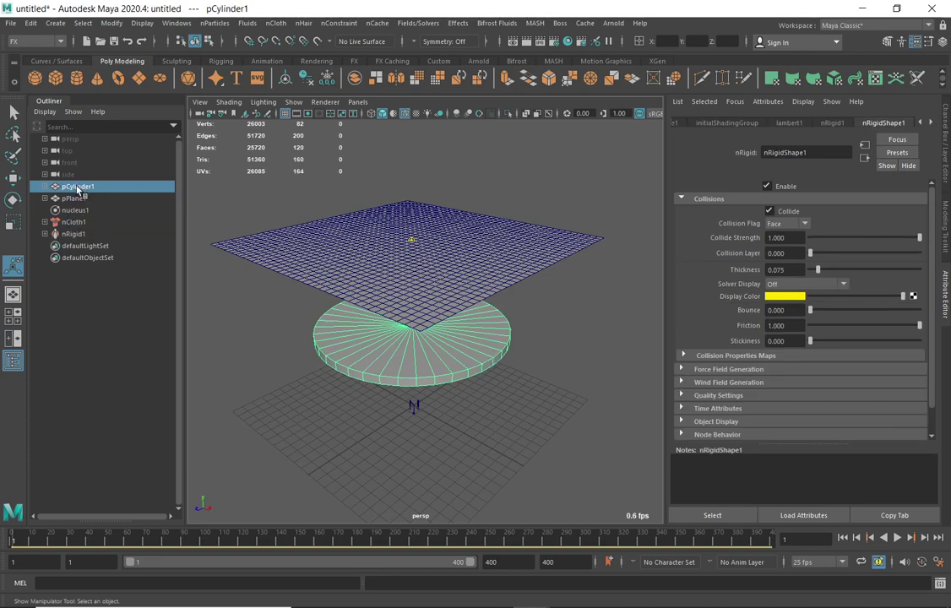
click(74, 234)
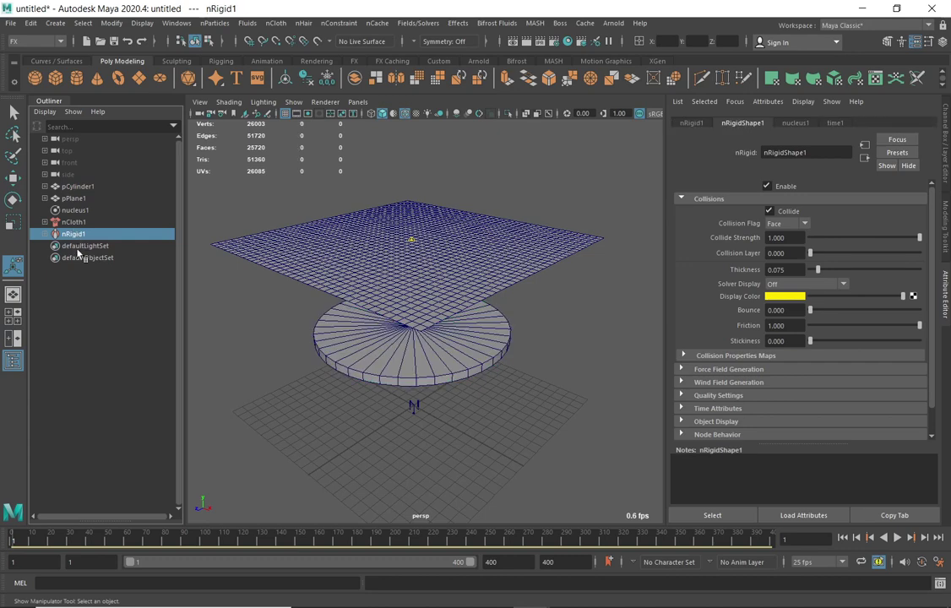
click(835, 340)
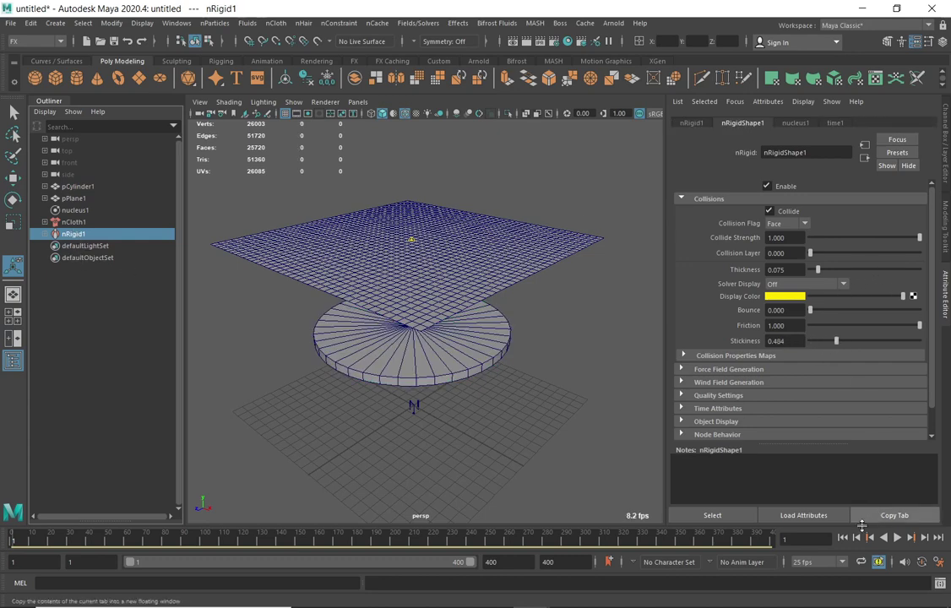
- Play the simulation twice to test the collider's stickiness, returning to the first frame each time
click(897, 537)
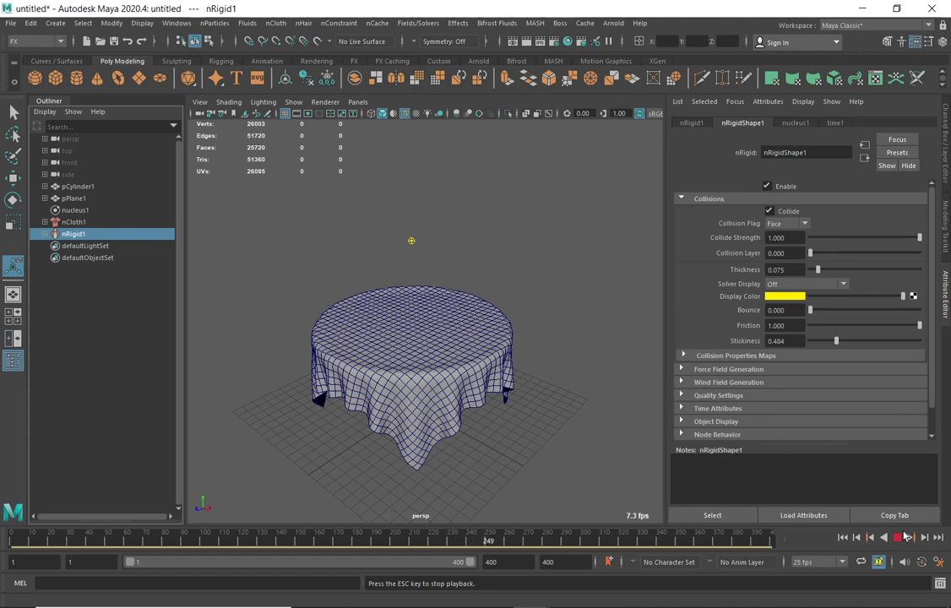
click(842, 538)
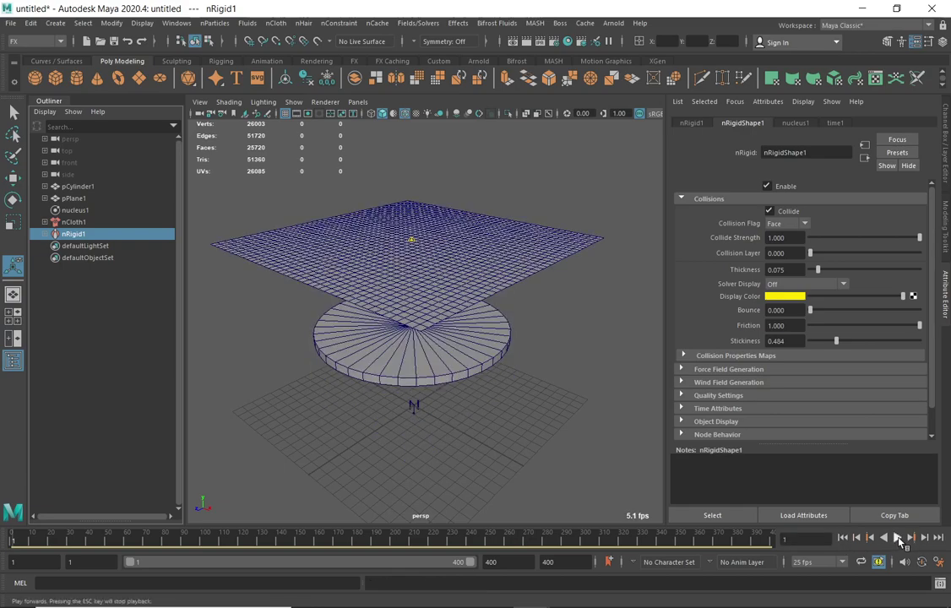
click(898, 539)
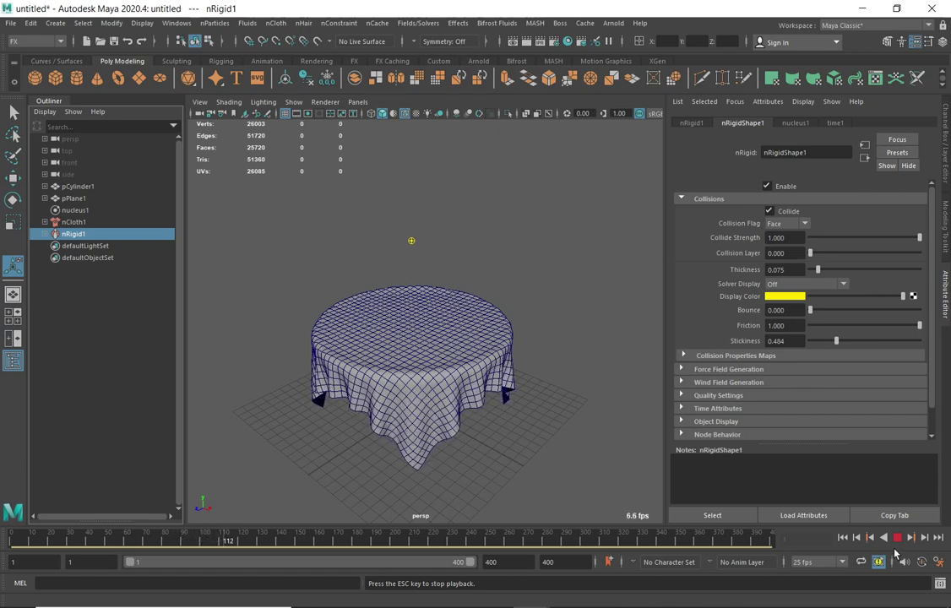
click(842, 537)
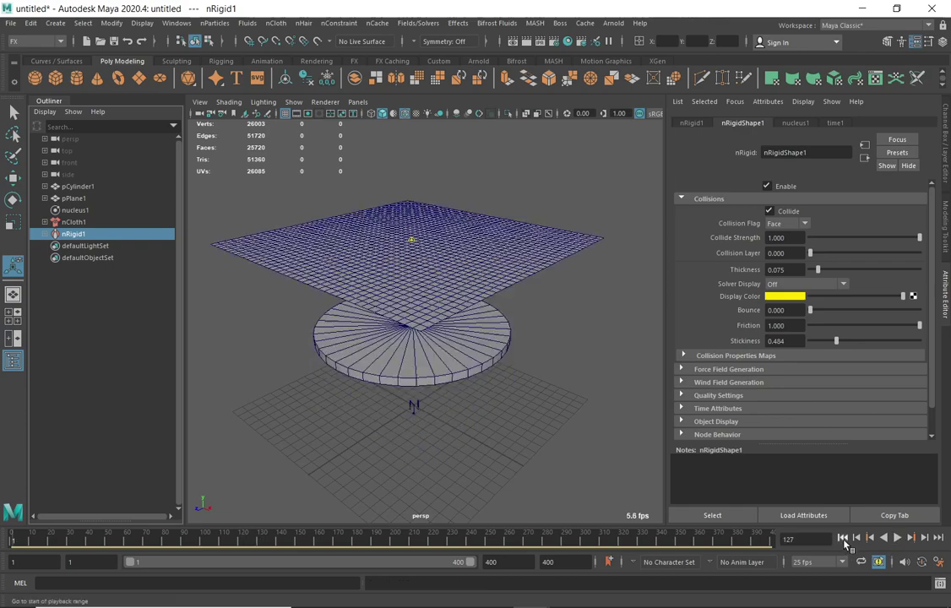
- Play the simulation to frame 75, stop it, and duplicate the draped pPlane1
click(898, 538)
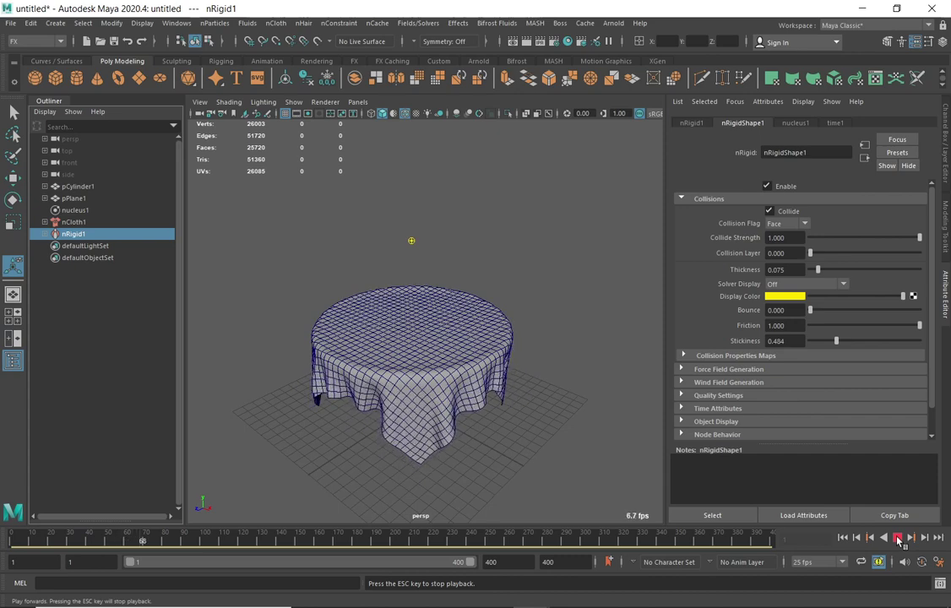
click(897, 538)
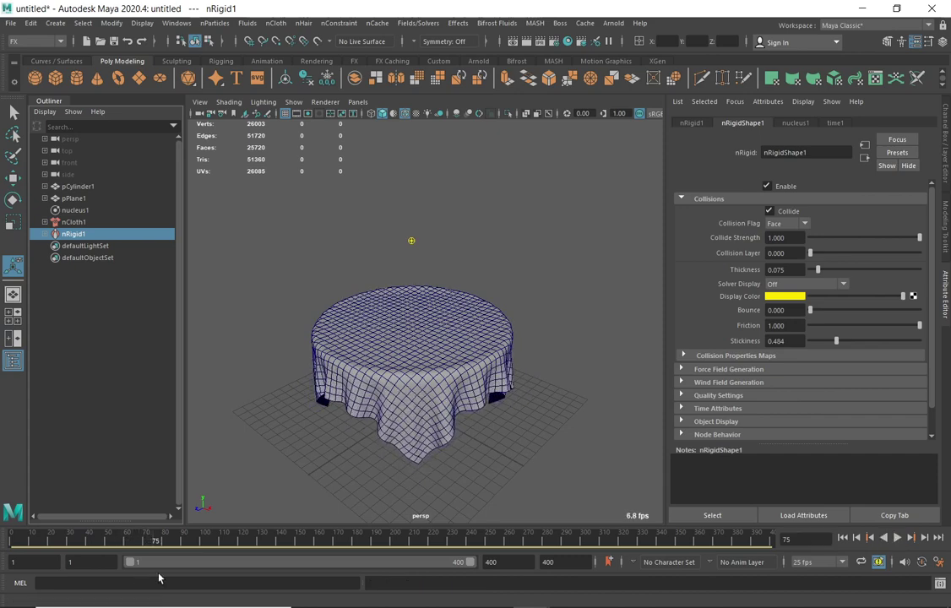
click(431, 399)
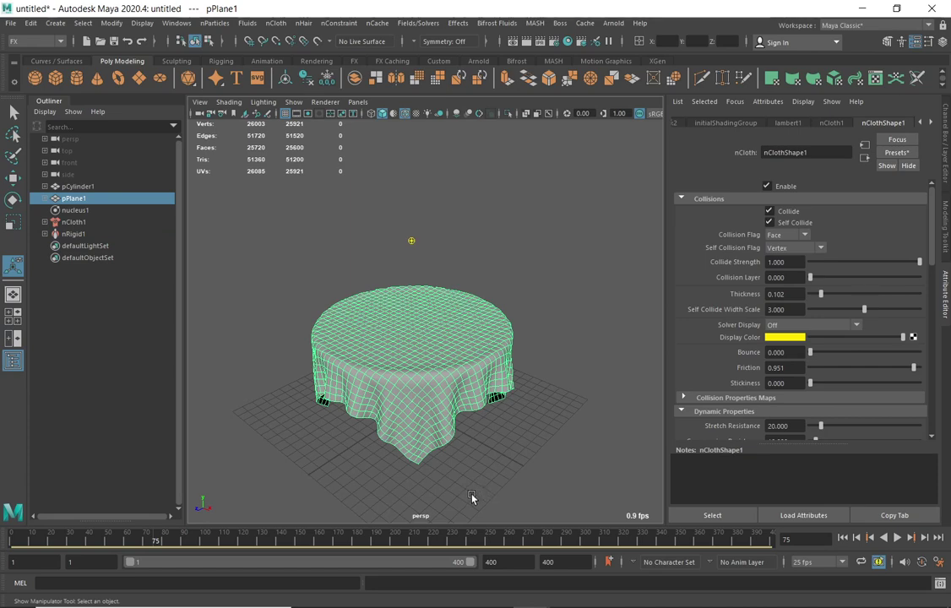
key(ctrl+d)
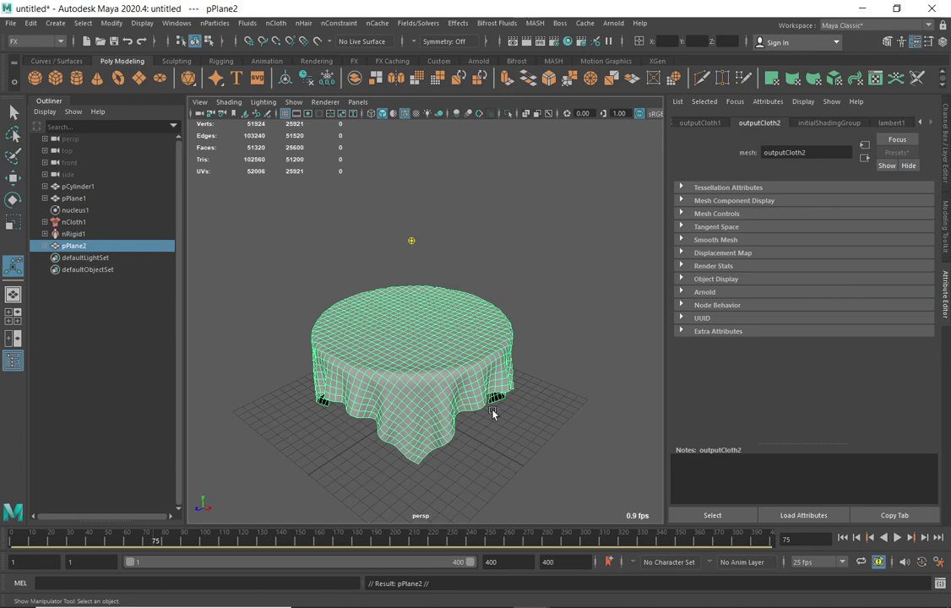
- Hide the draped duplicate pPlane2 at the first frame, and play the simulation to frame 58
mouse_move(11, 541)
mouse_down()
mouse_move(365, 534)
mouse_move(11, 537)
mouse_up()
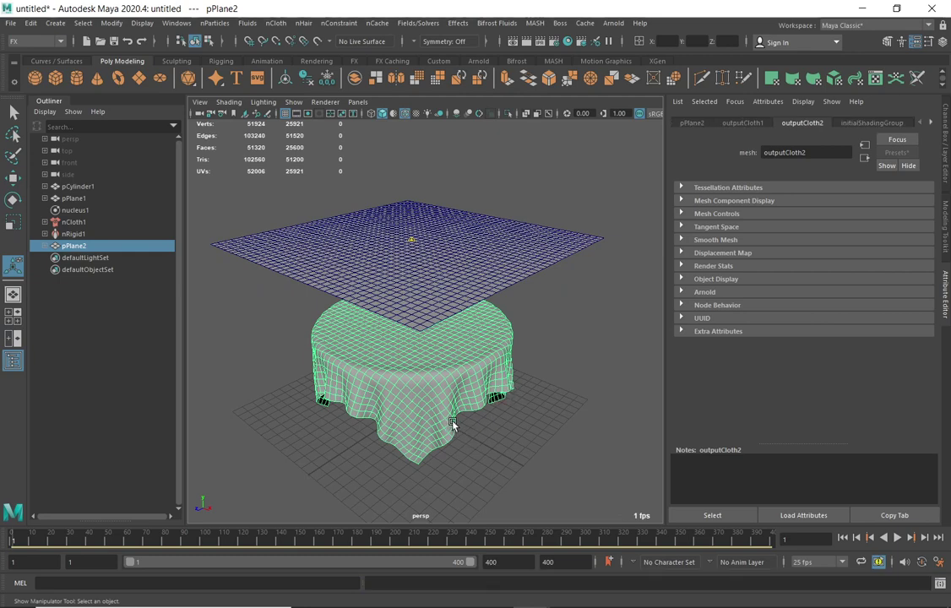
key(ctrl+h)
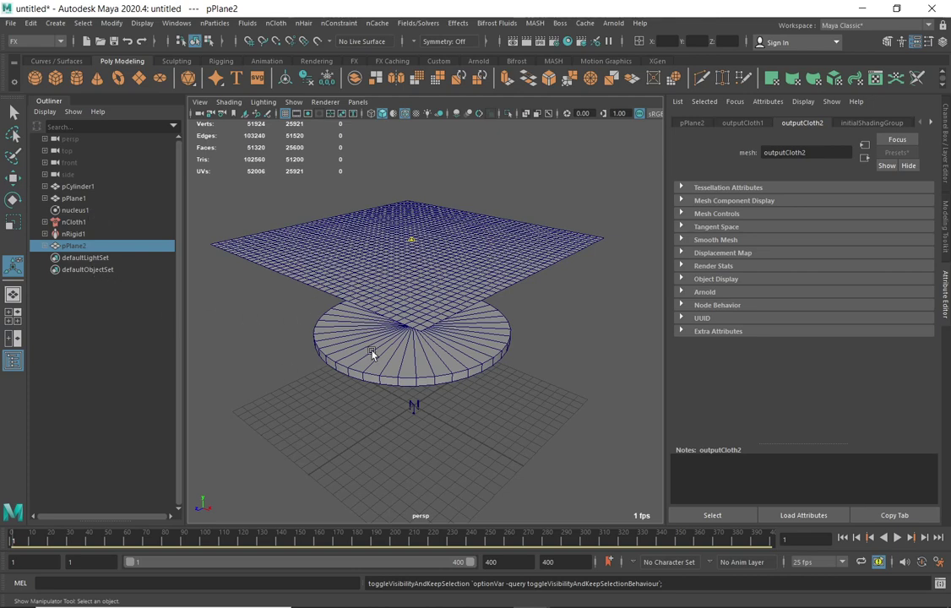
click(898, 538)
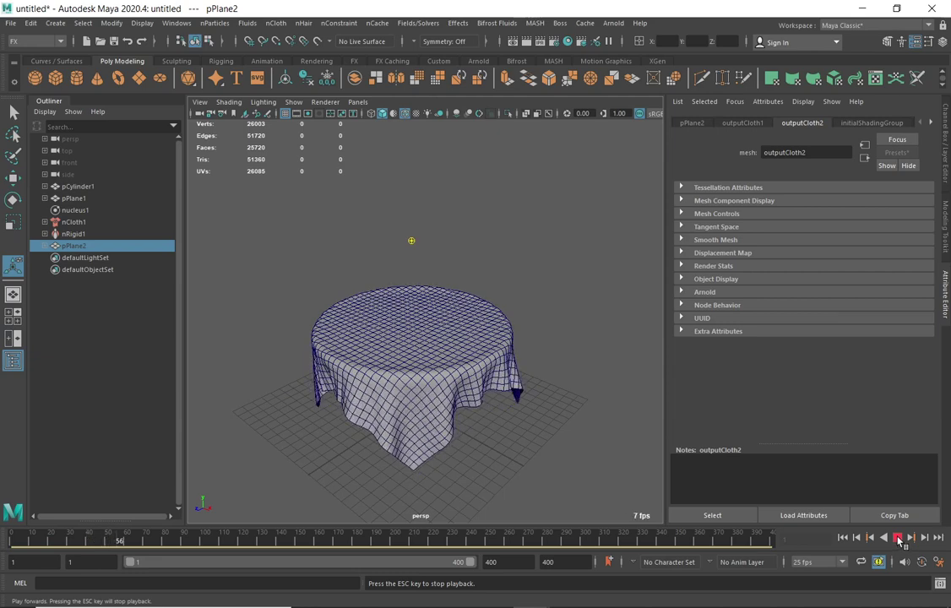
click(898, 538)
- Show the duplicate pPlane2 and compare it with the simulated pPlane1 from several angles
click(425, 404)
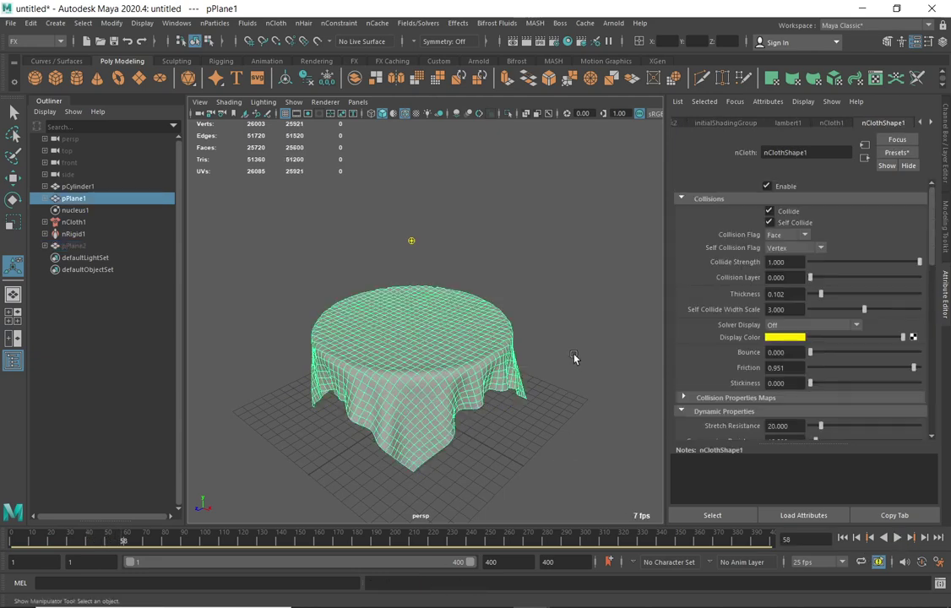
click(72, 246)
key(h)
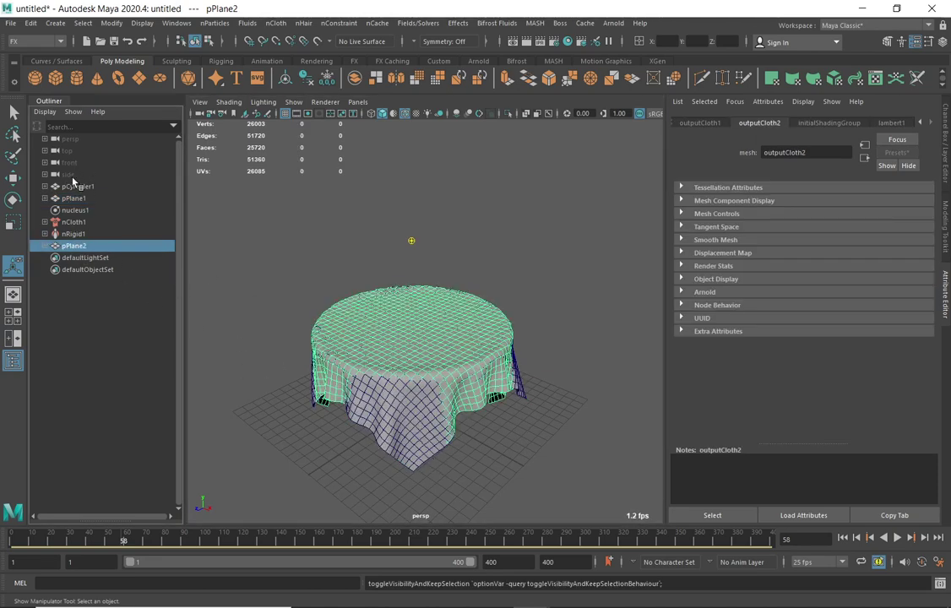
click(421, 450)
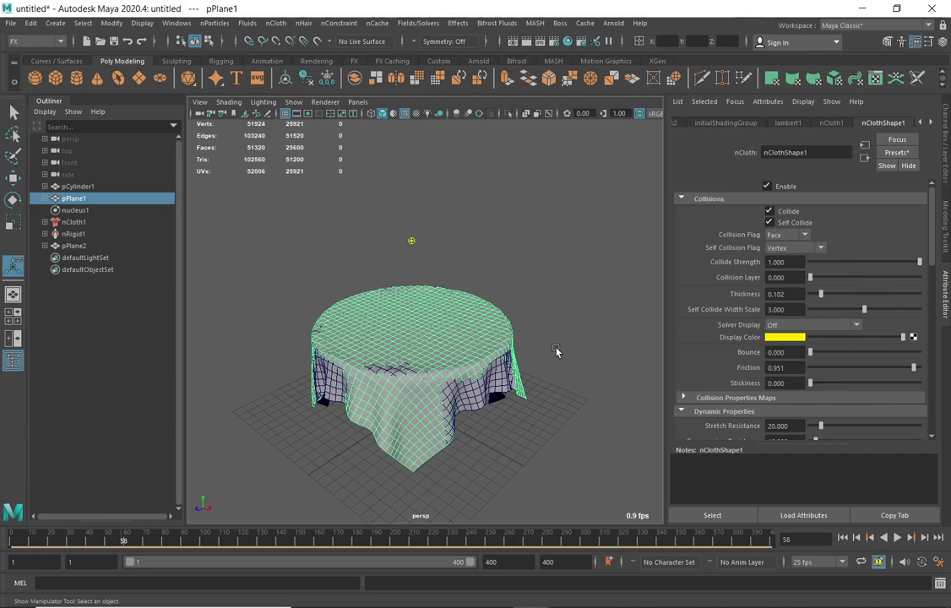
alt+drag(453, 275, 347, 311)
alt+drag(464, 318, 377, 403)
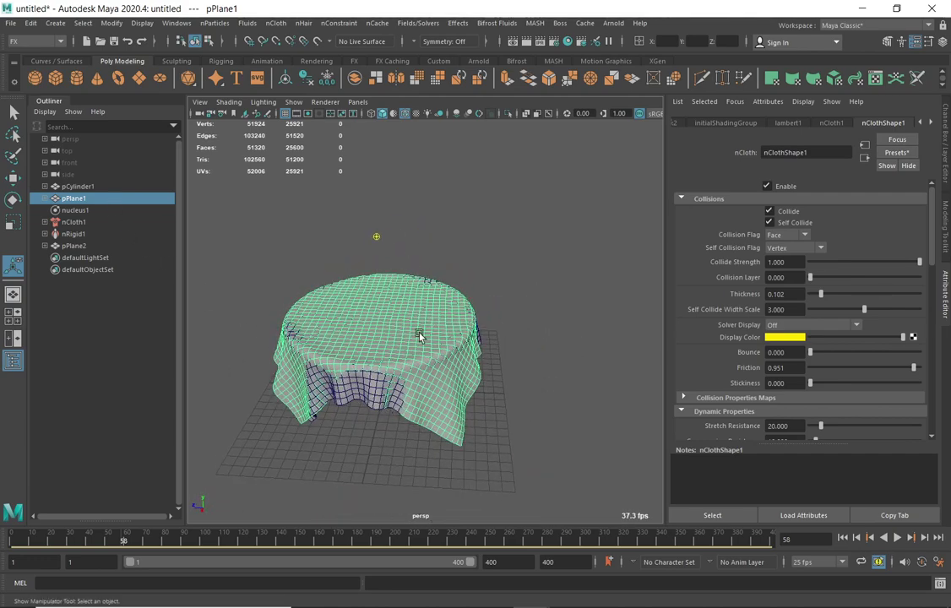
alt+drag(403, 287, 354, 291)
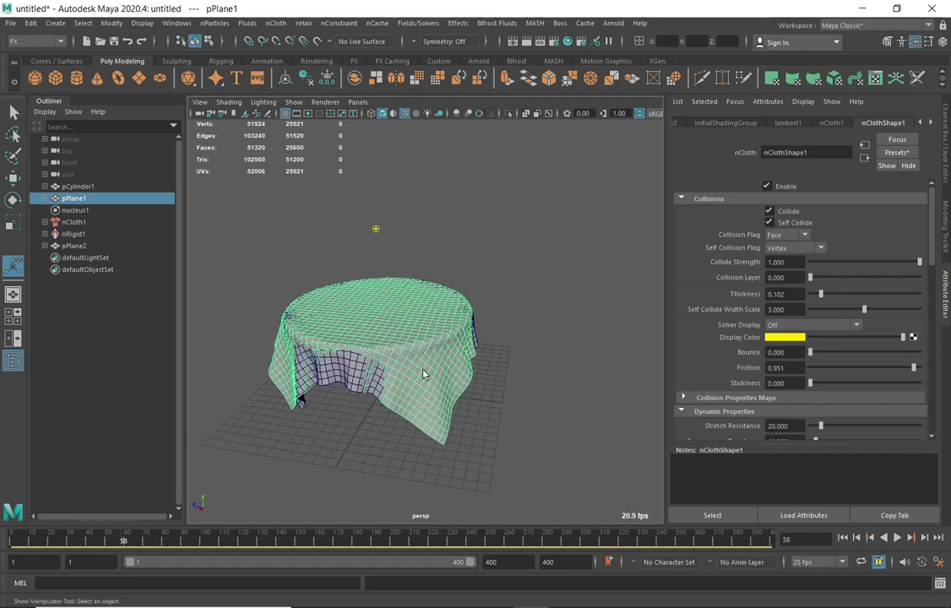
alt+drag(425, 373, 440, 359)
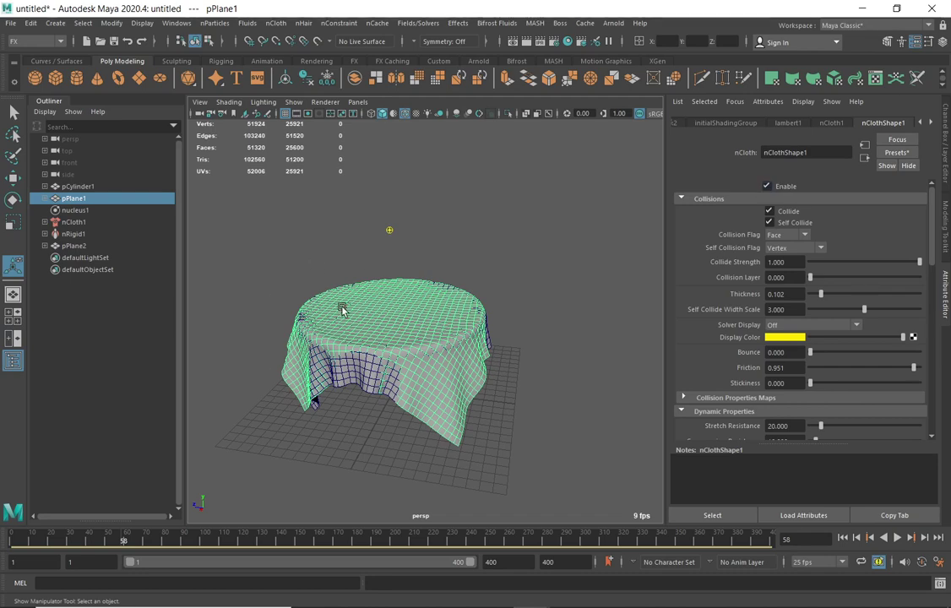
- Disable the simulation on both the cloth nCloth1 and the collider nRigid1
click(768, 187)
click(71, 223)
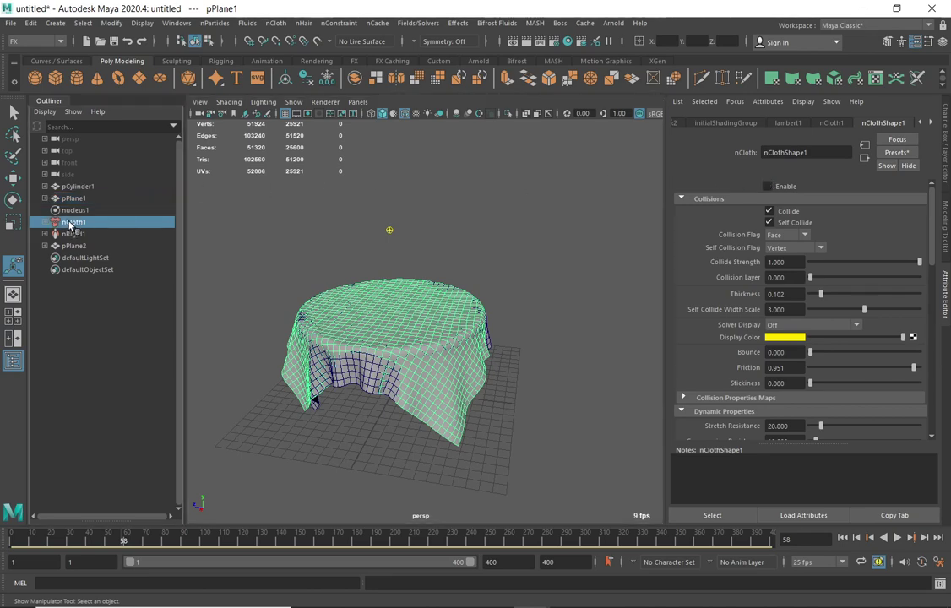
click(74, 234)
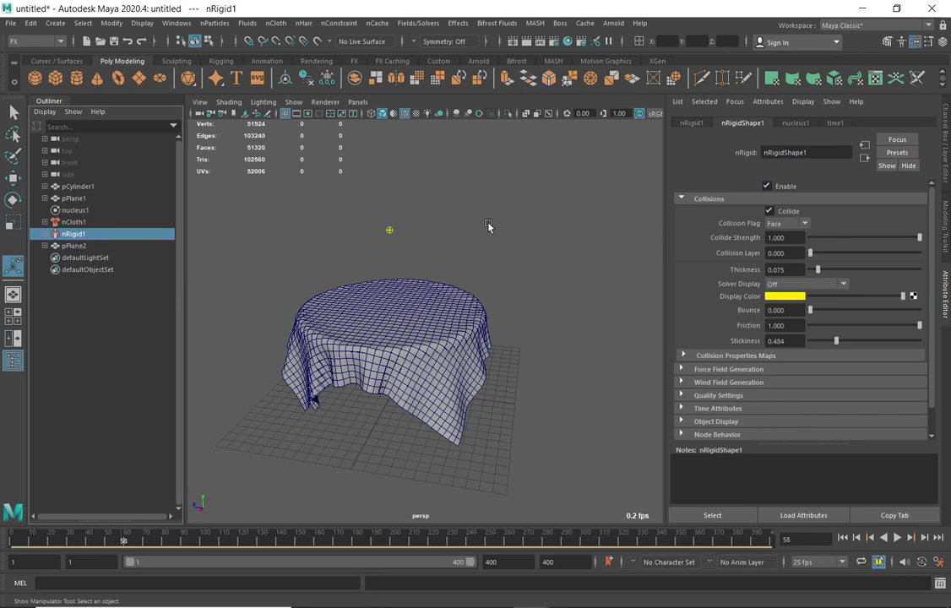
click(766, 185)
- Play from the first frame with the simulation disabled, hiding pPlane1 to examine pPlane2, and return to the first frame
click(13, 538)
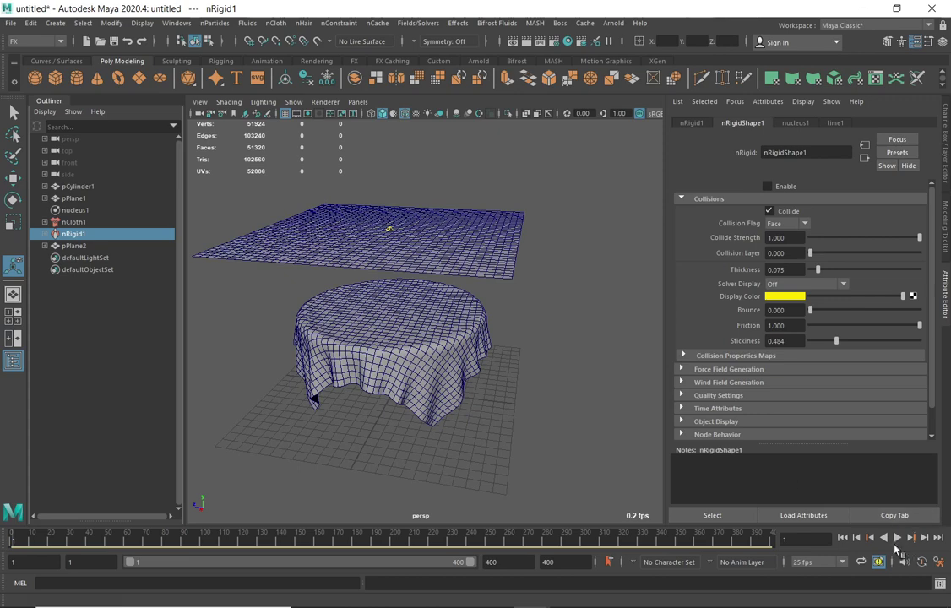
click(898, 538)
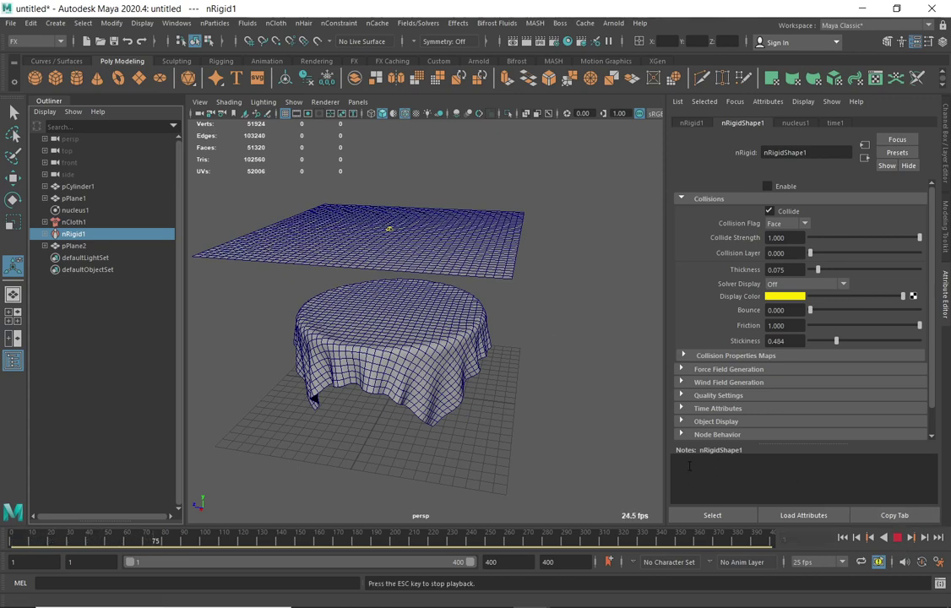
drag(555, 193, 516, 239)
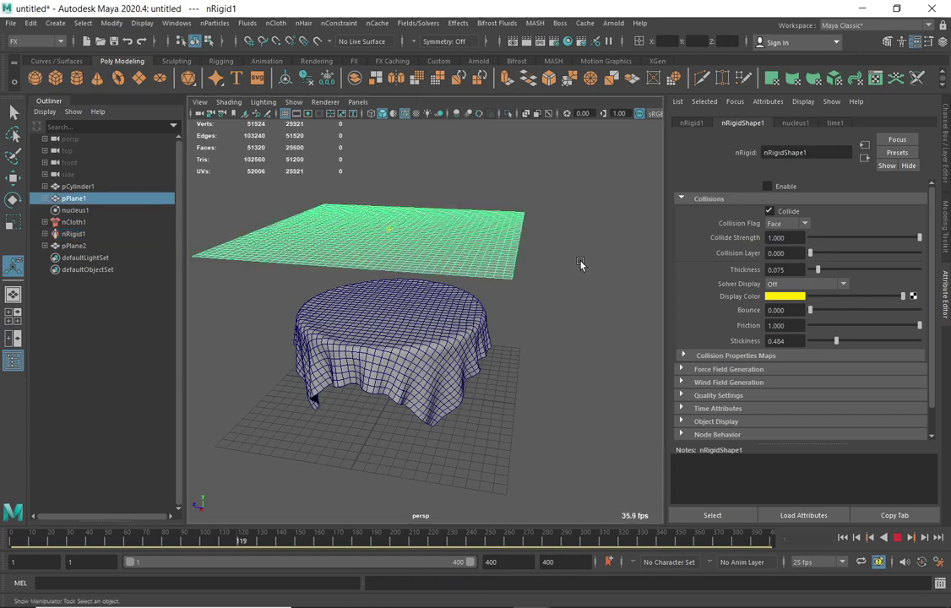
key(ctrl+h)
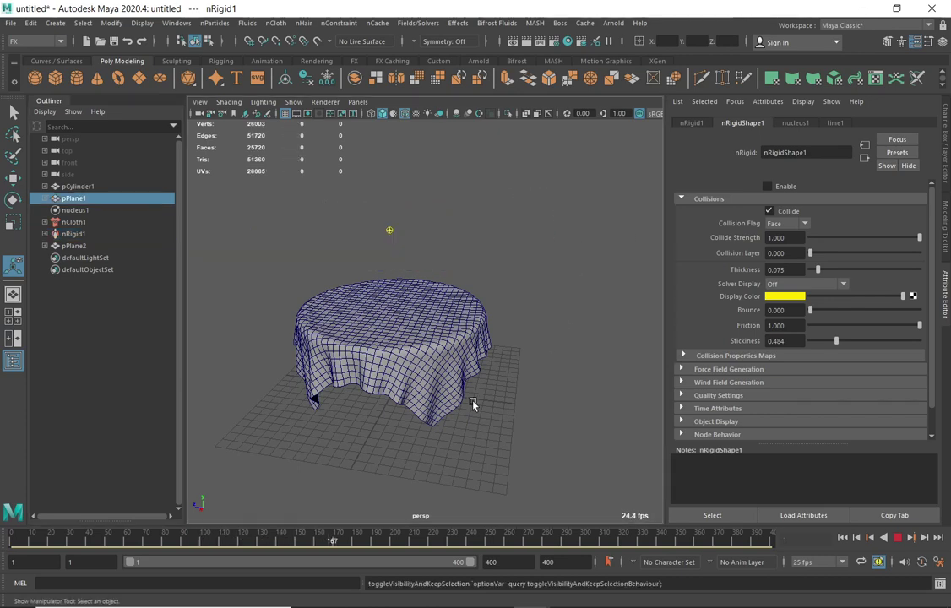
click(450, 413)
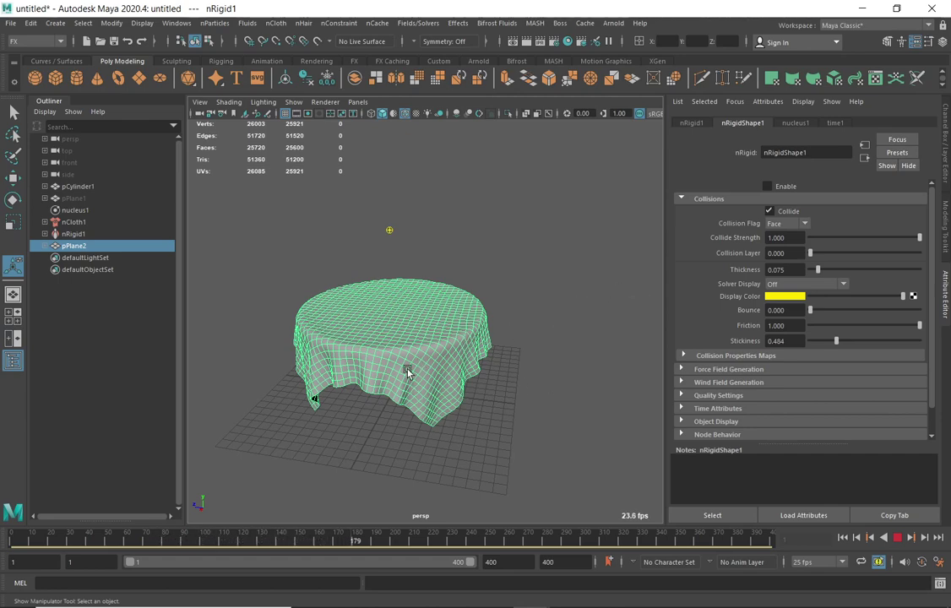
click(897, 537)
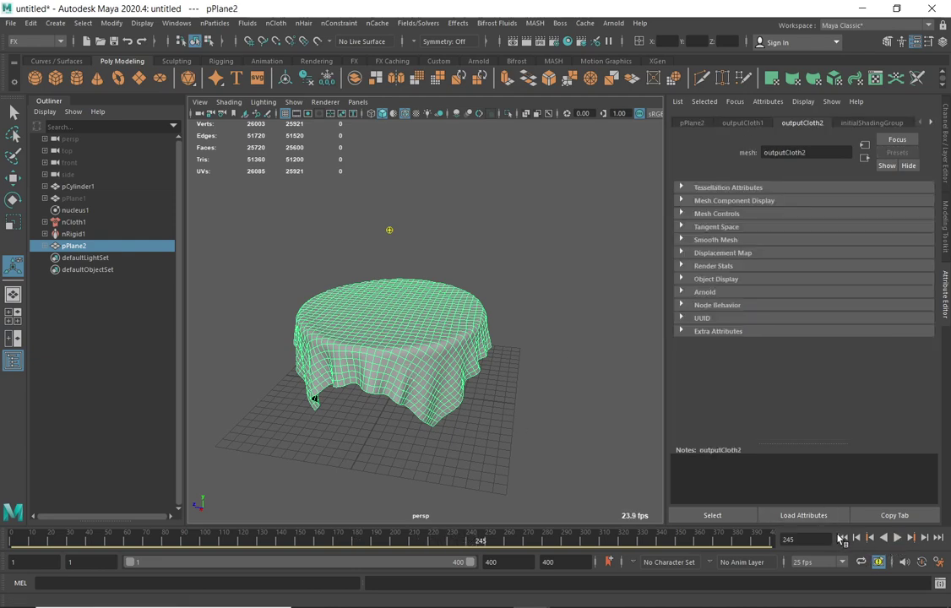
click(842, 538)
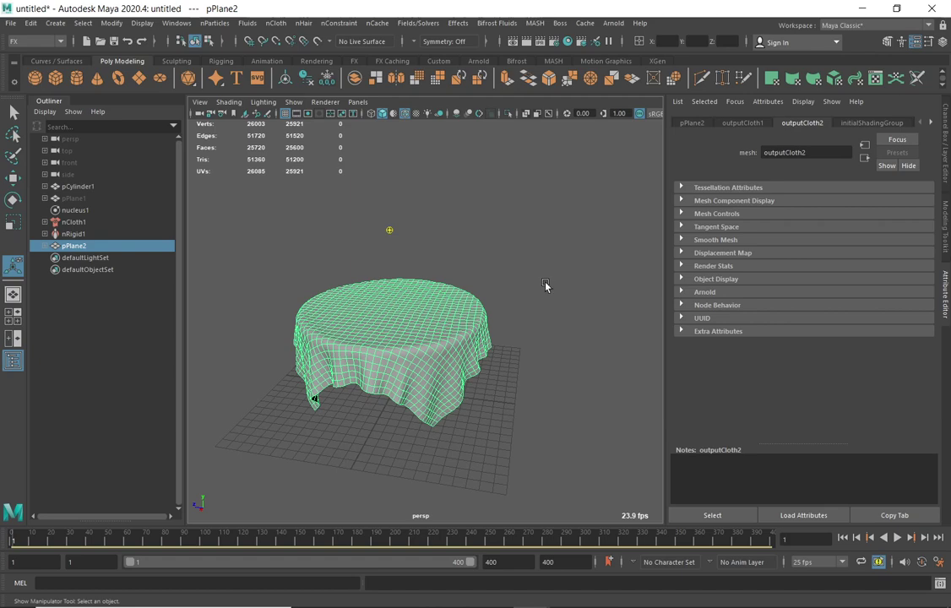
- Hide the draped duplicate pPlane2 and show the original pPlane1
key(h)
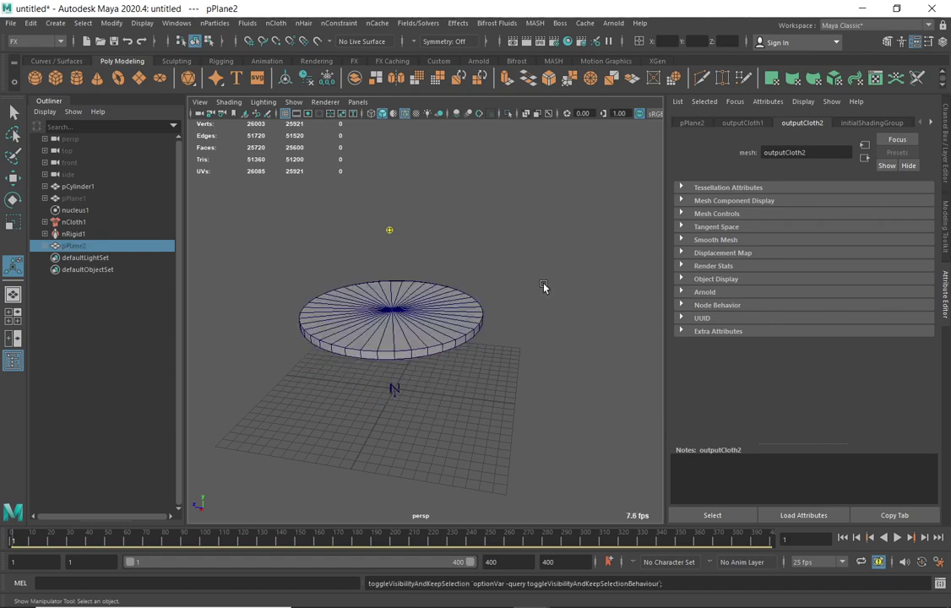
click(74, 198)
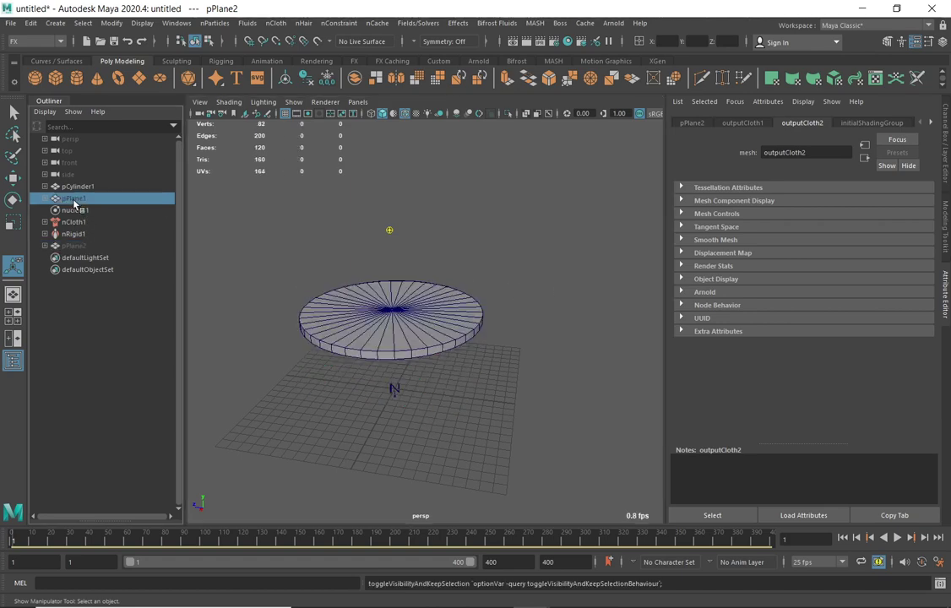
key(h)
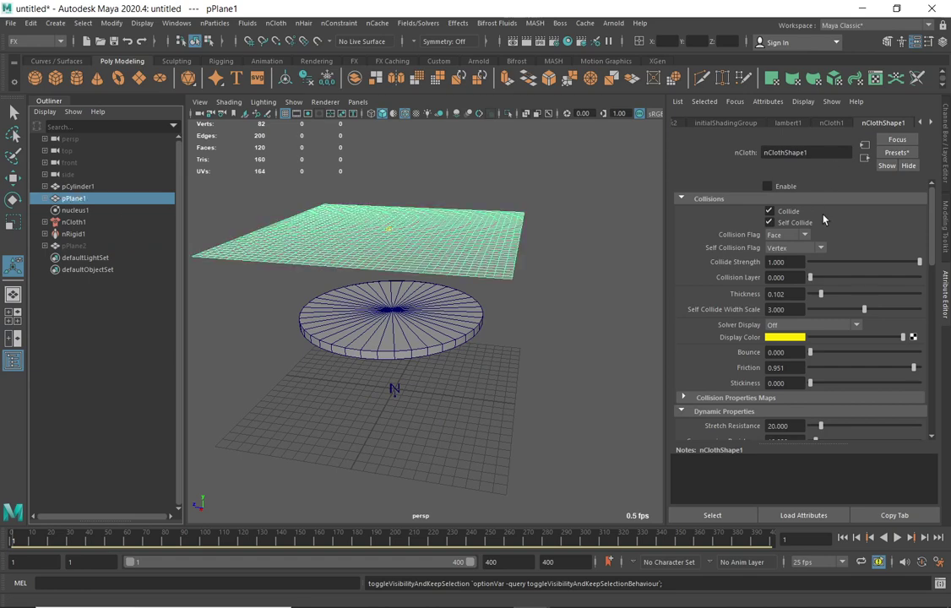
- Enable the simulation on nCloth1 and nRigid1, and select pPlane1 in the scene
click(767, 186)
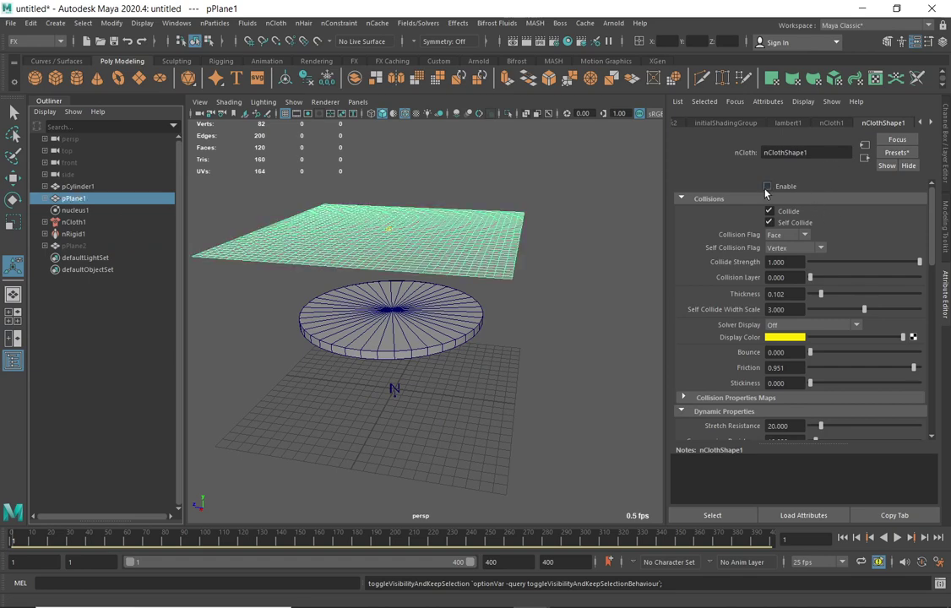
click(74, 221)
click(73, 233)
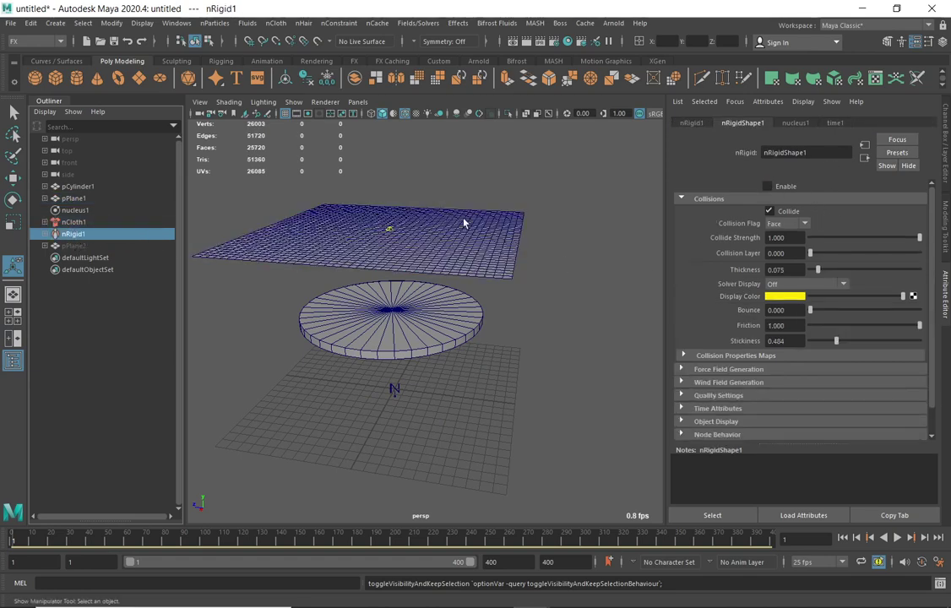
click(767, 188)
click(503, 246)
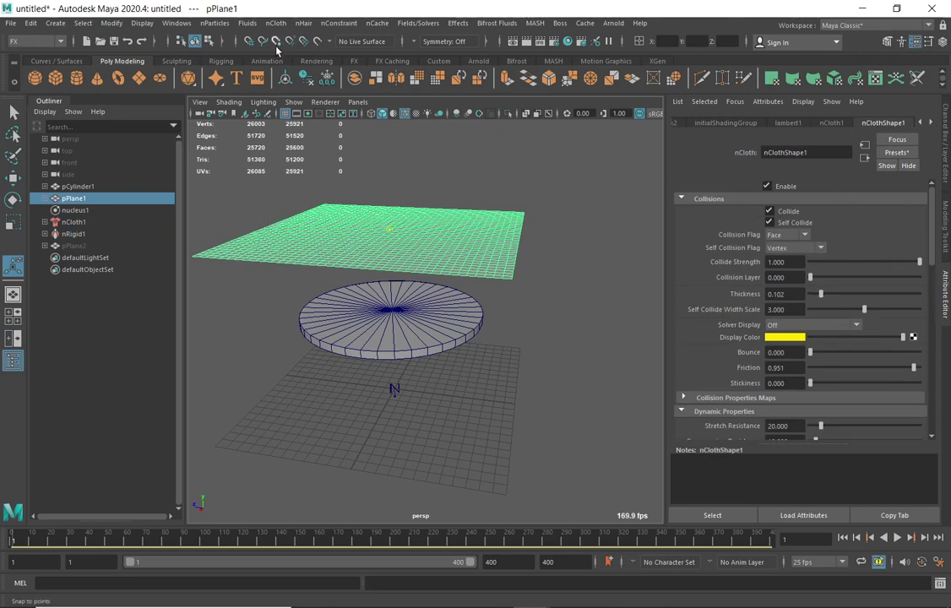
click(897, 152)
click(785, 141)
click(543, 214)
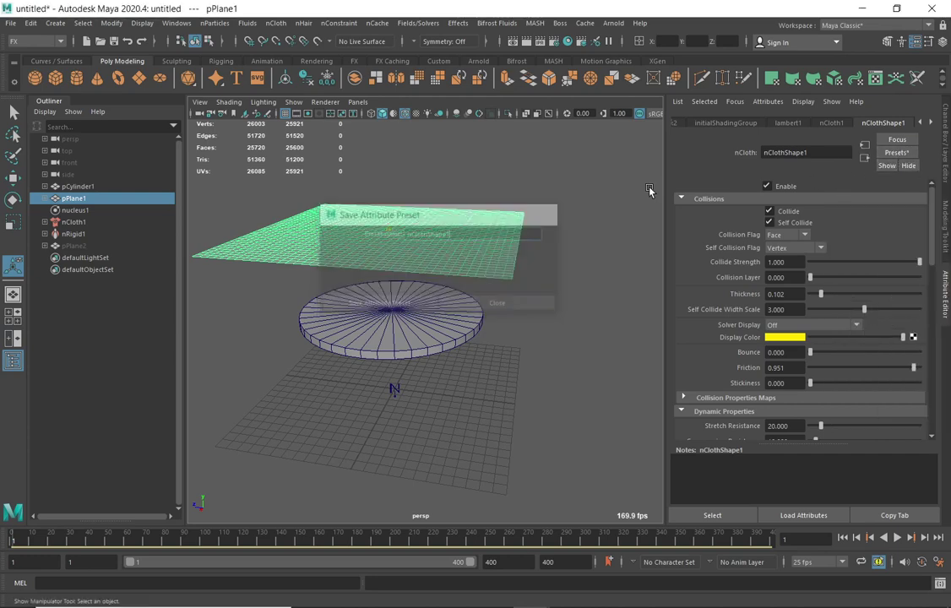
- Replace the cloth attributes of nClothShape1 with the silk preset
click(897, 152)
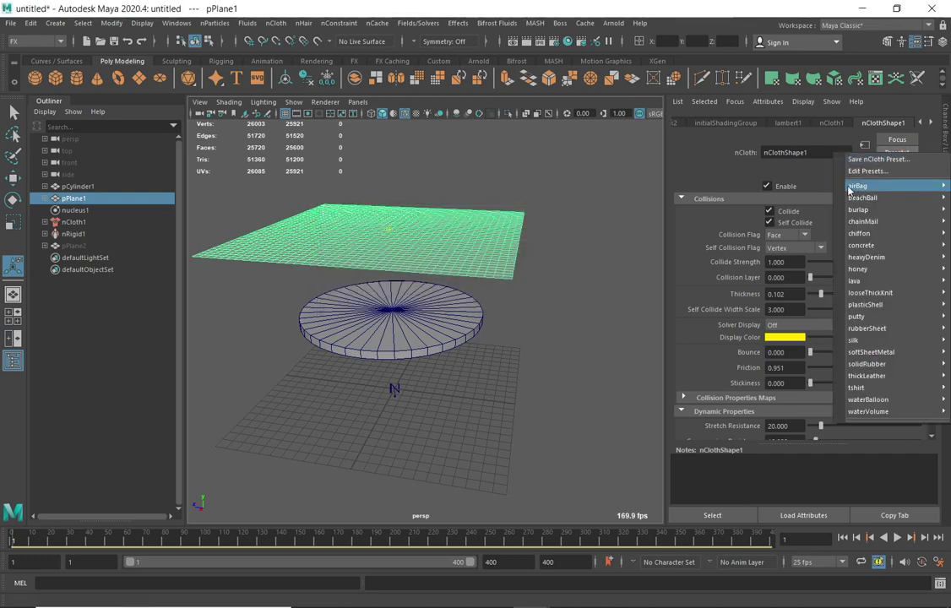
mouse_move(866, 342)
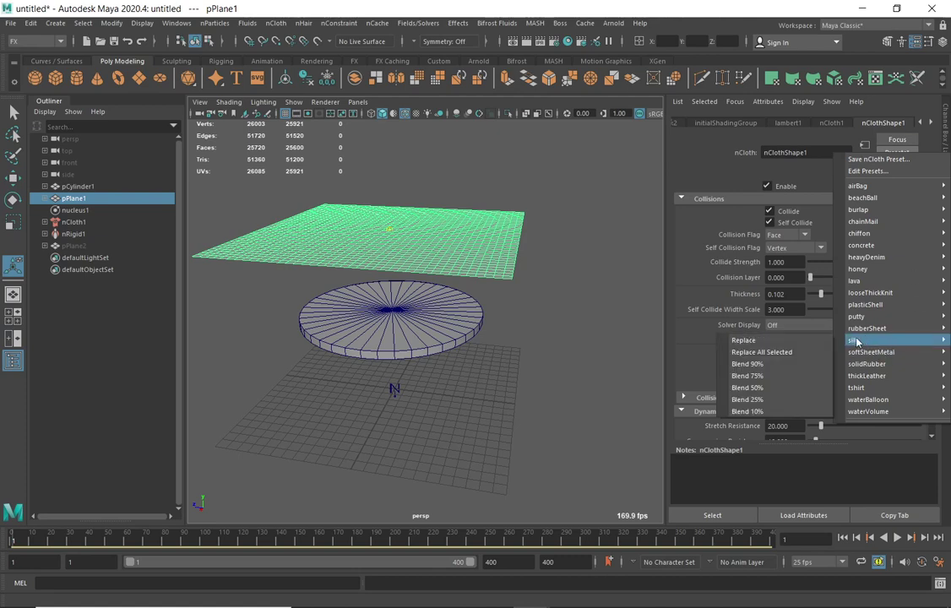
click(776, 341)
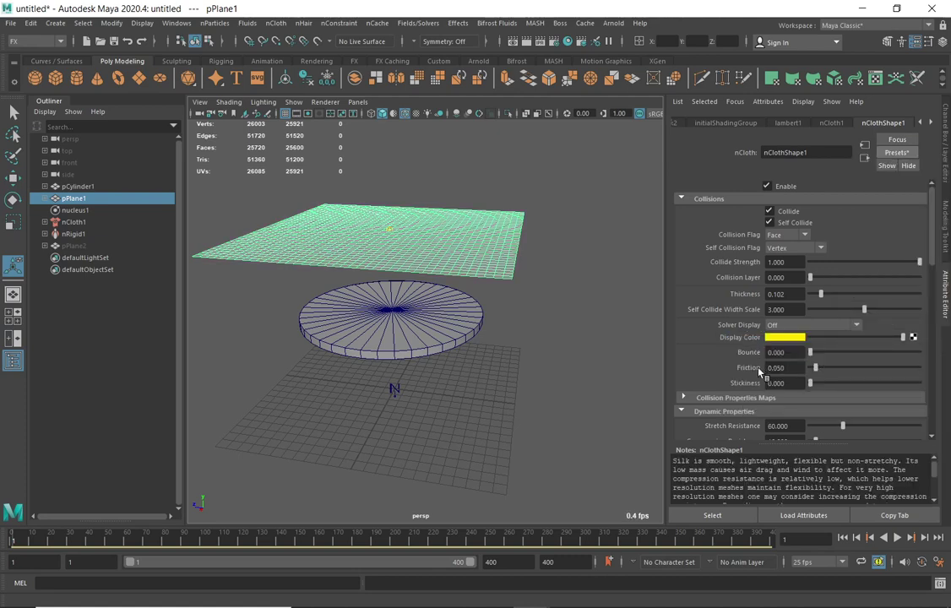
- Play the simulation to examine how the silk cloth drapes over the disc, and return to the first frame
click(898, 538)
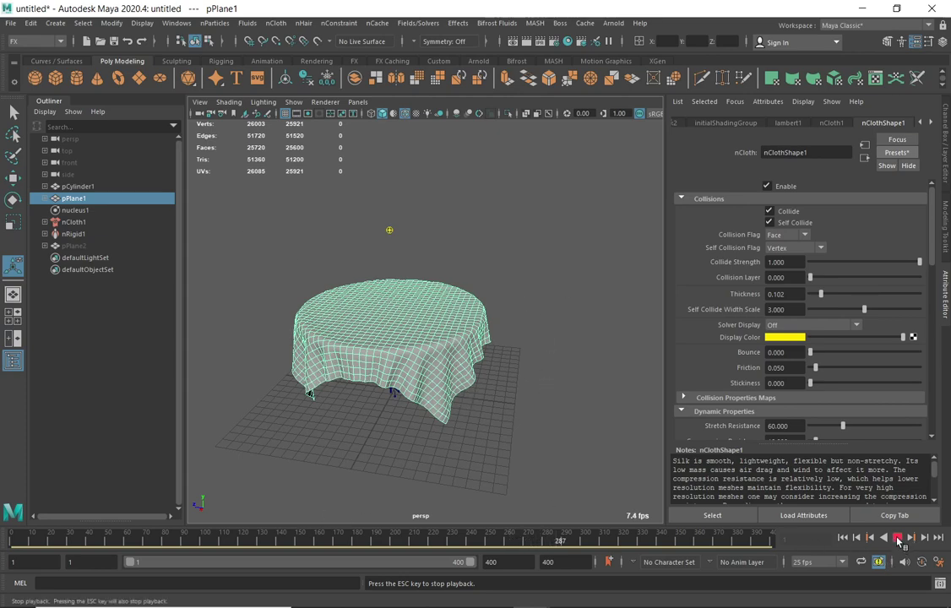
key(Escape)
click(843, 538)
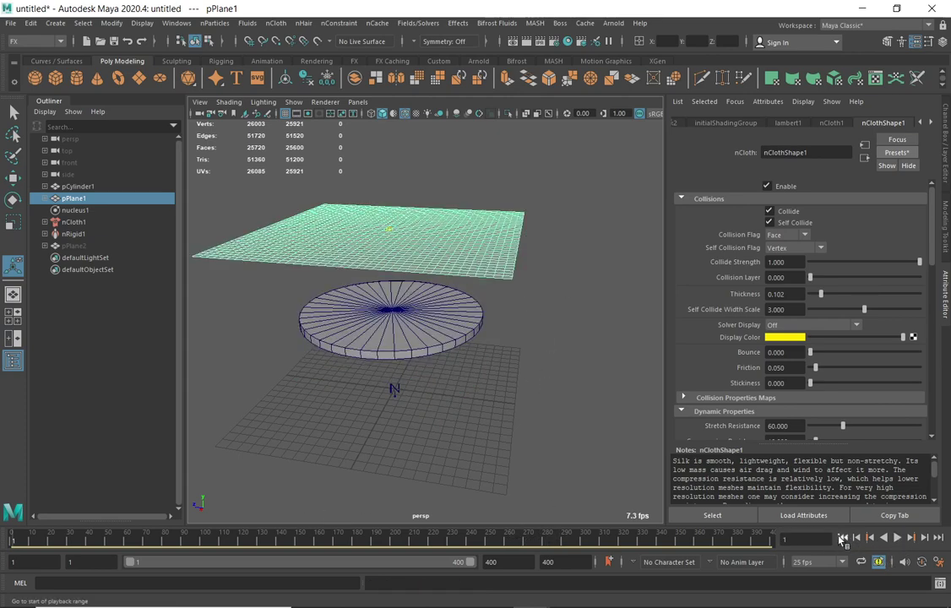
- Show the hidden draped duplicate pPlane2 and examine its folds from several sides
click(74, 245)
key(h)
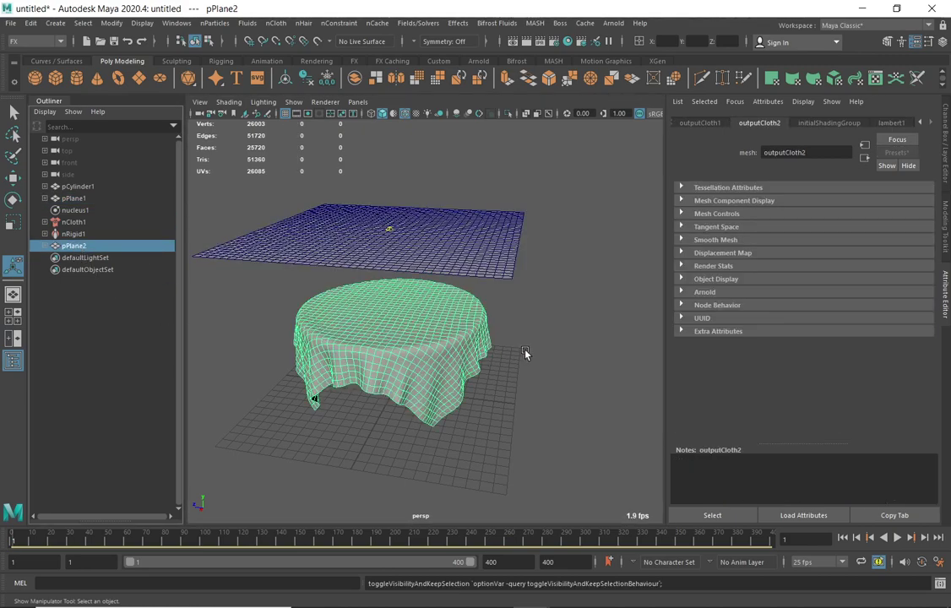
alt+drag(525, 355, 428, 332)
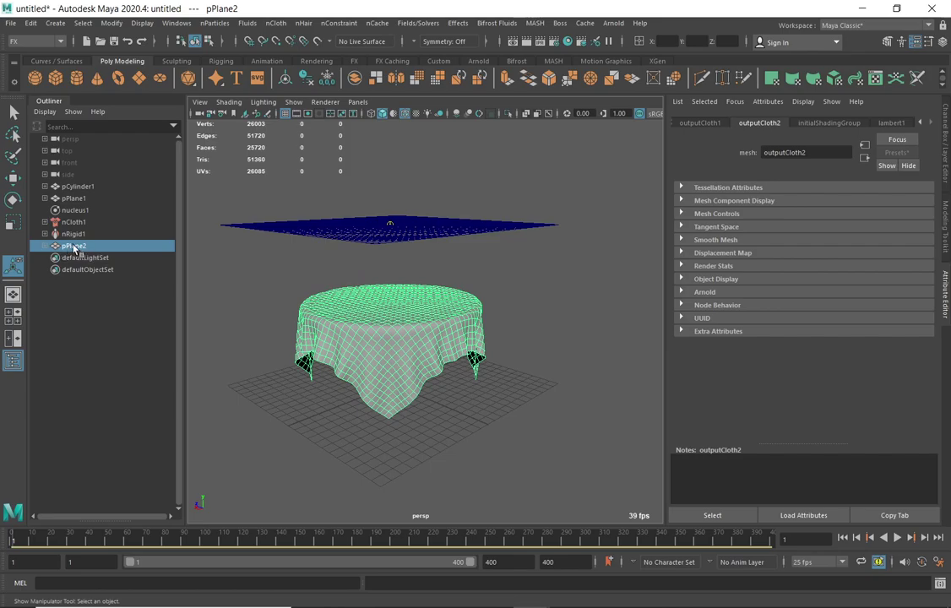
click(480, 393)
click(434, 411)
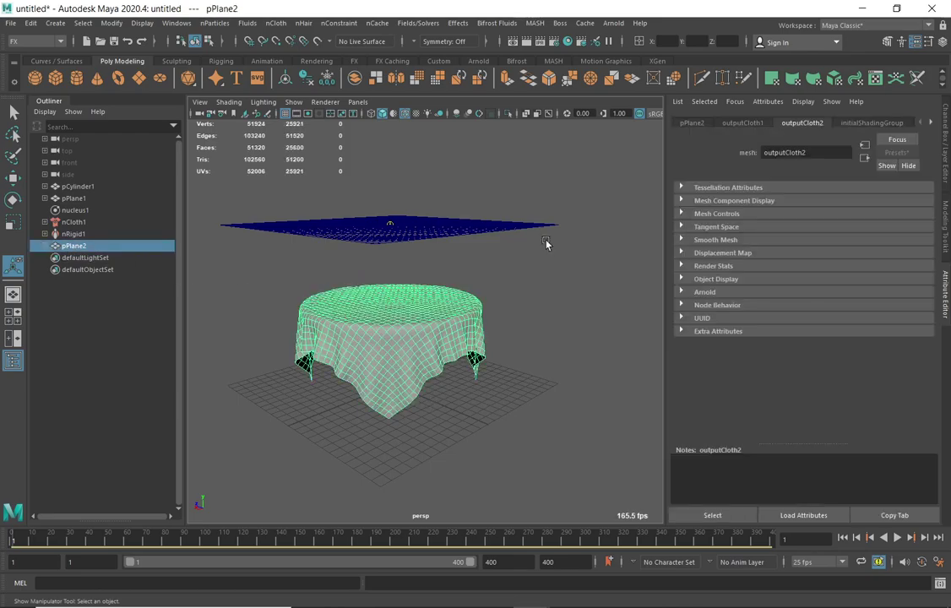
alt+drag(523, 302, 450, 298)
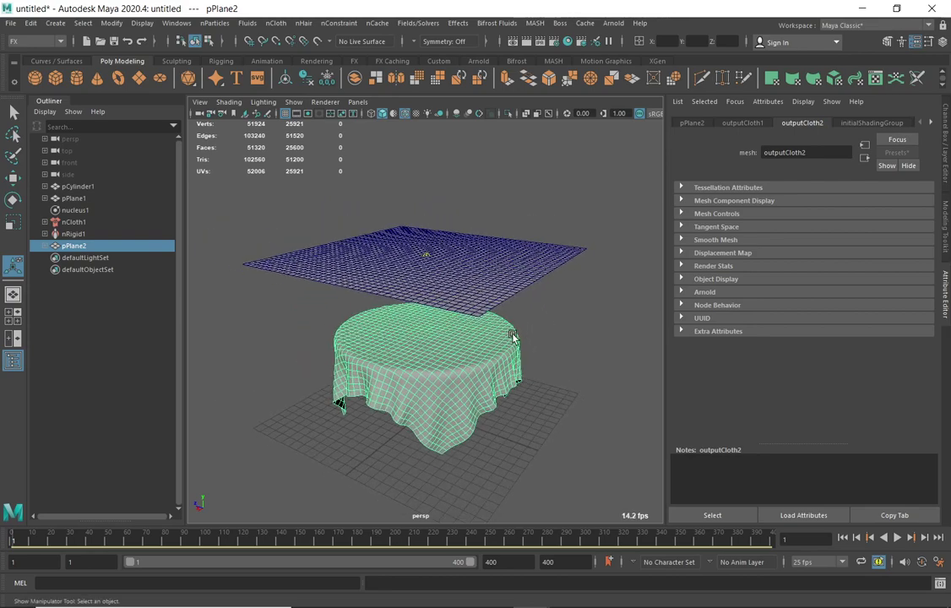
- Delete the construction history of the original plane pPlane1
click(585, 245)
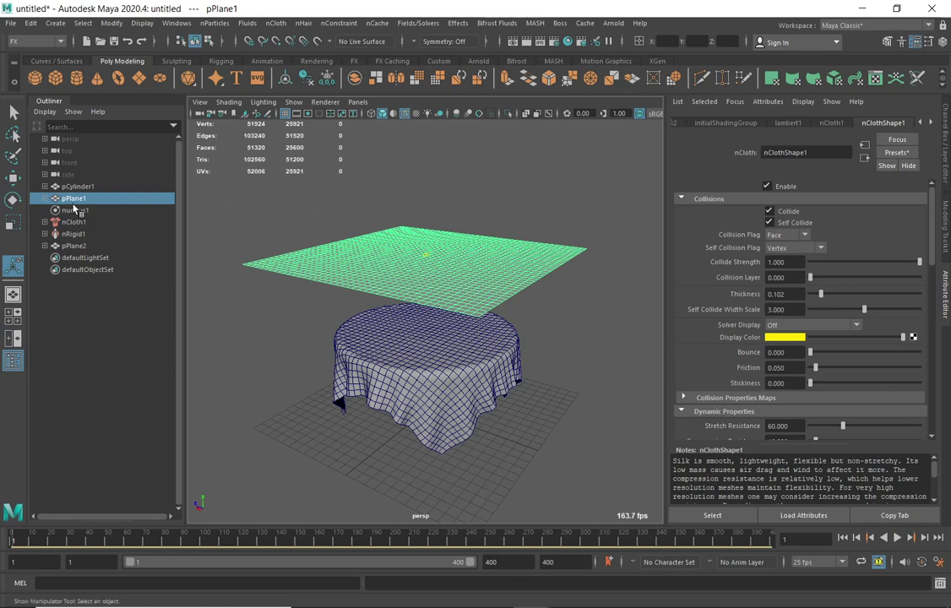
click(276, 24)
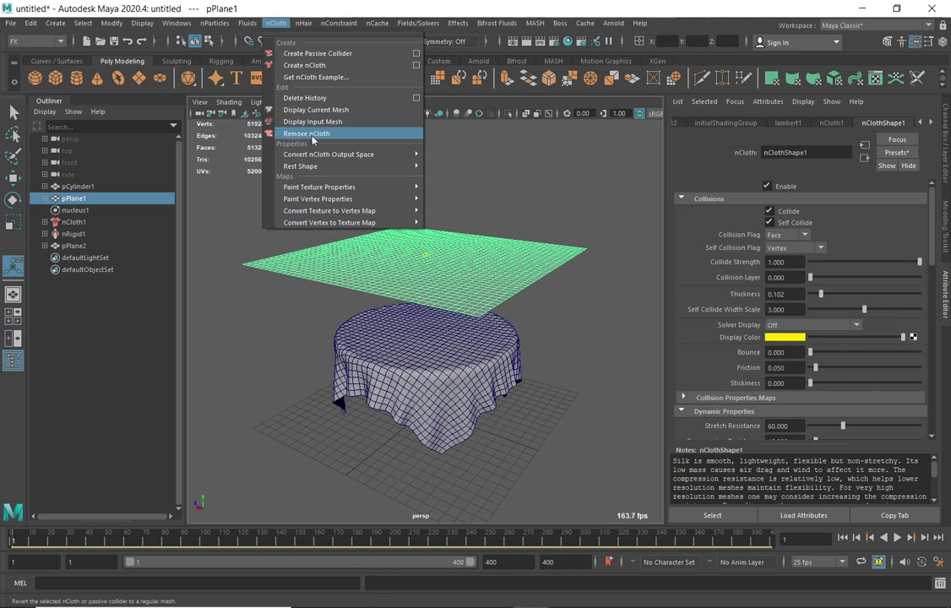
click(30, 23)
click(31, 24)
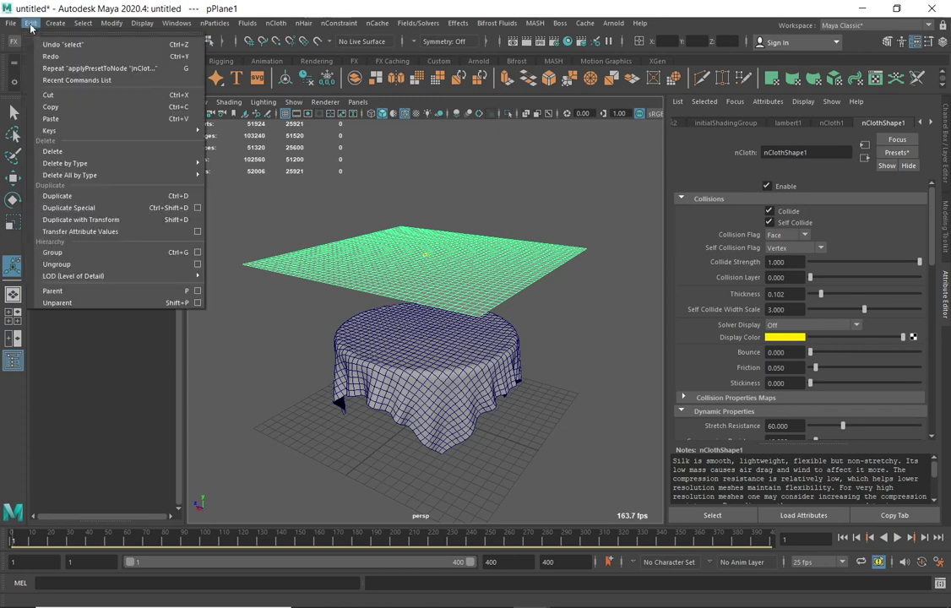
mouse_move(98, 175)
mouse_move(127, 163)
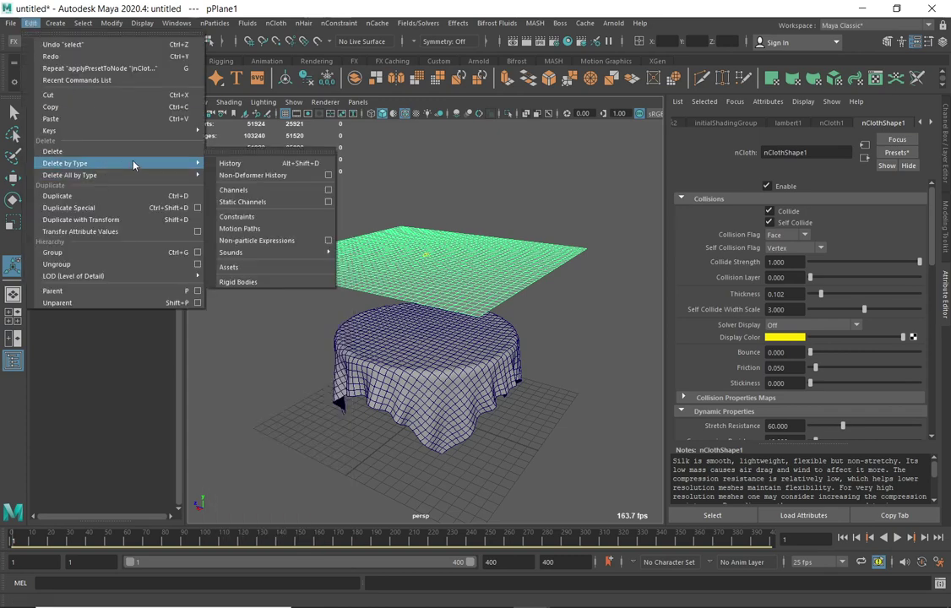
click(233, 164)
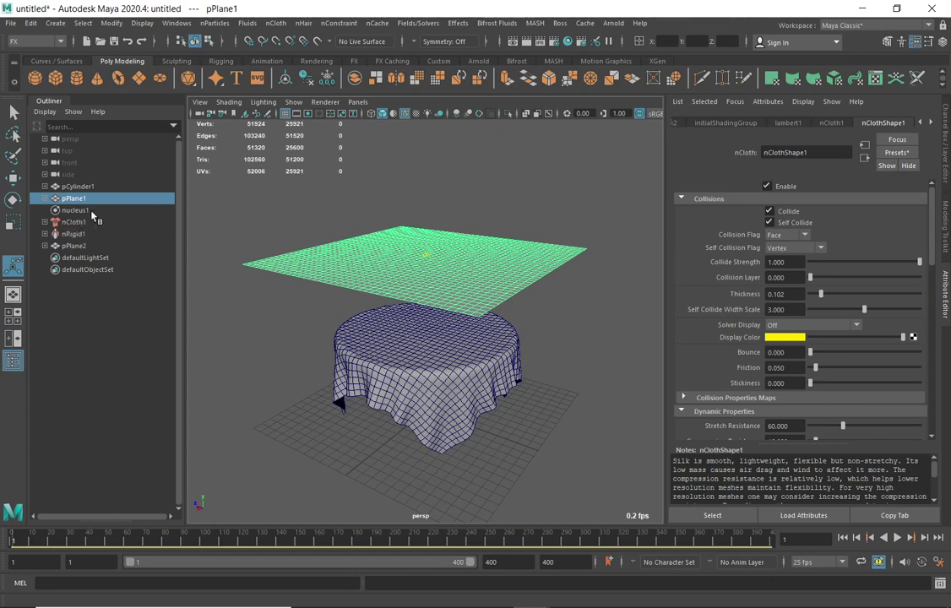
- Remove the cloth simulation from the scene by deleting nCloth1, nRigid1 and nucleus1
click(276, 23)
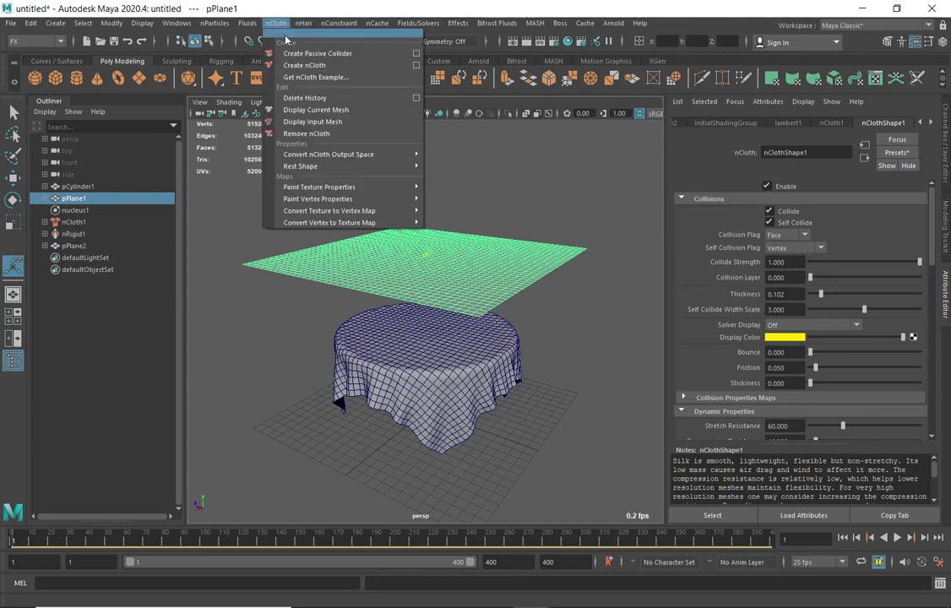
click(309, 134)
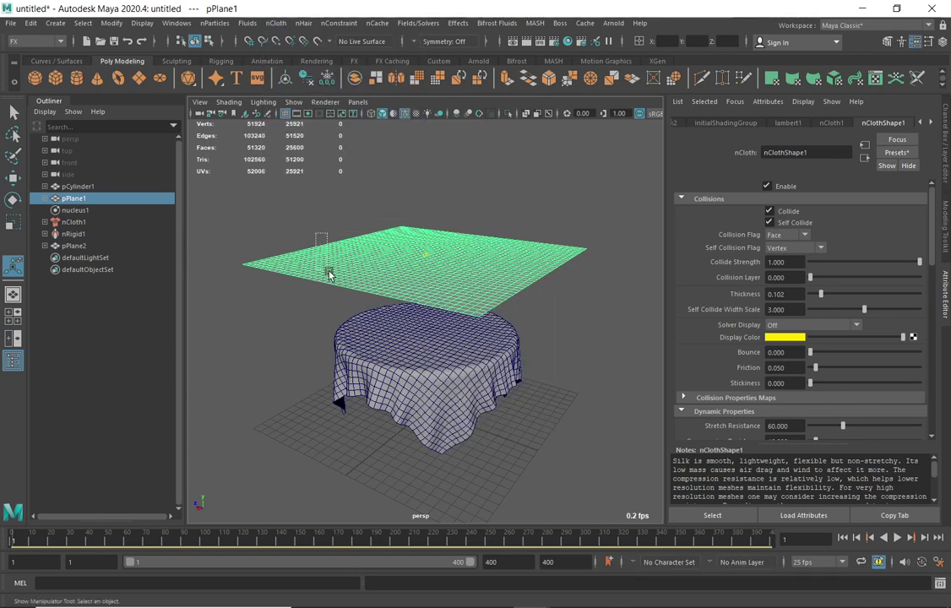
click(69, 223)
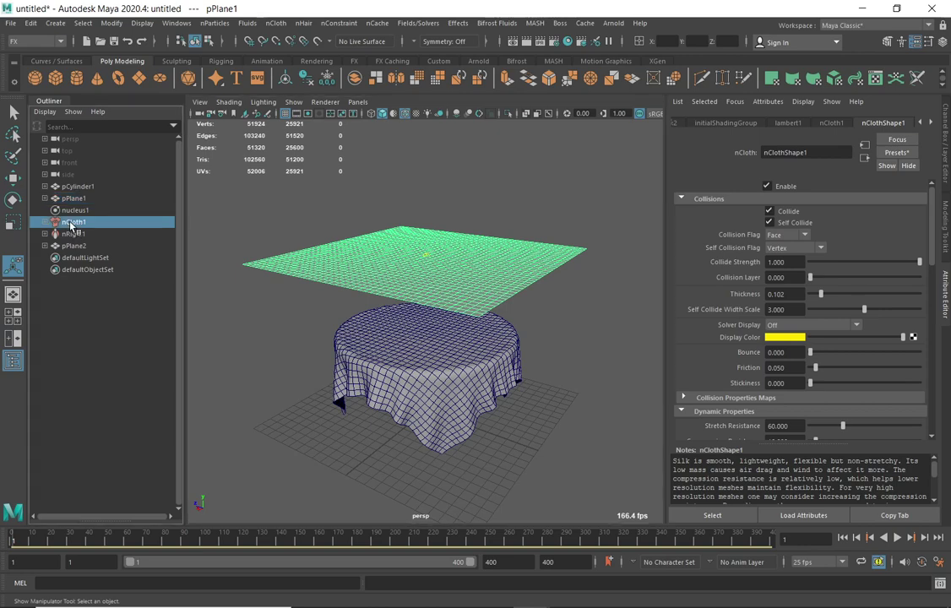
key(Delete)
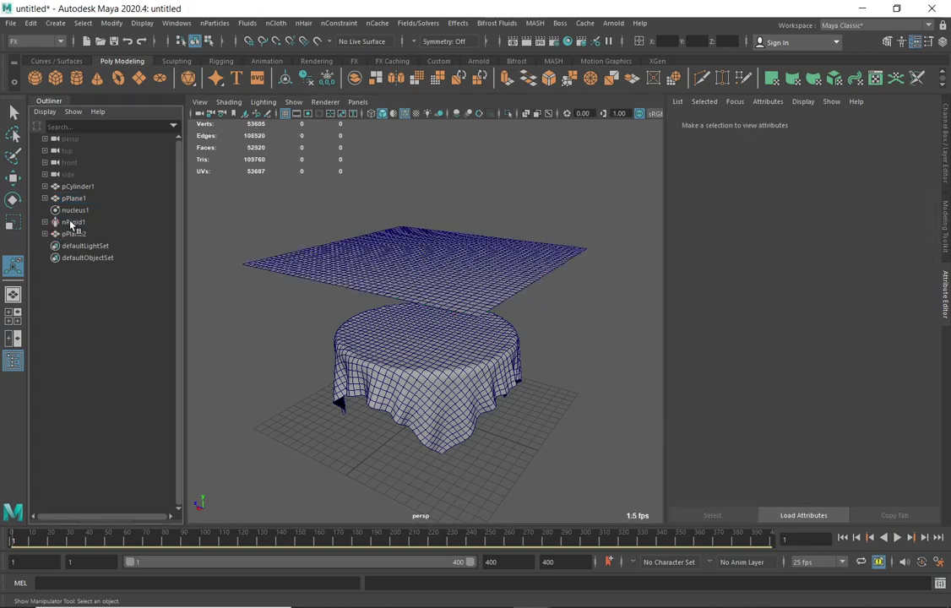
click(72, 221)
key(Delete)
click(75, 212)
key(Delete)
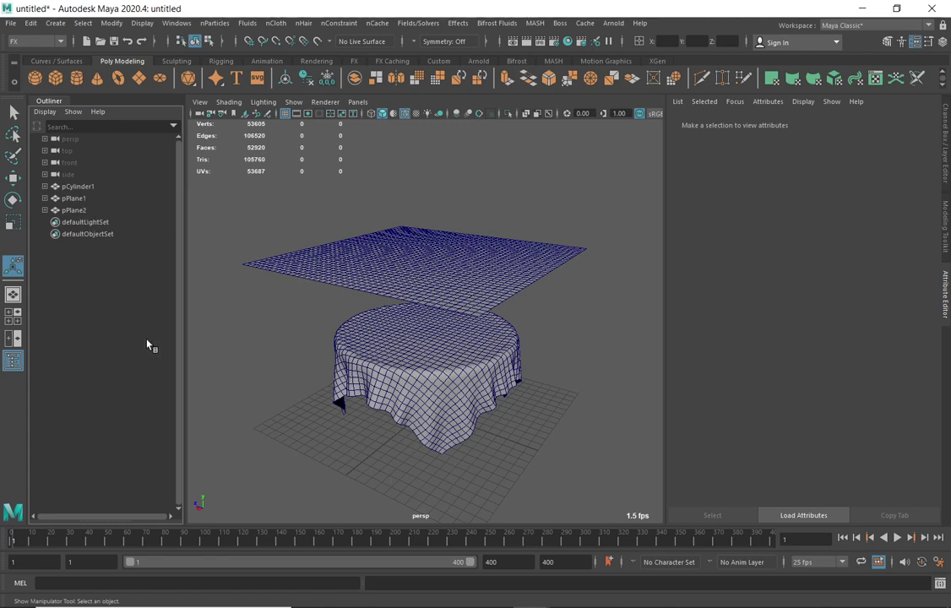
- Scale pPlane1 down slightly and circularize it with a radial offset of 1.6
click(377, 248)
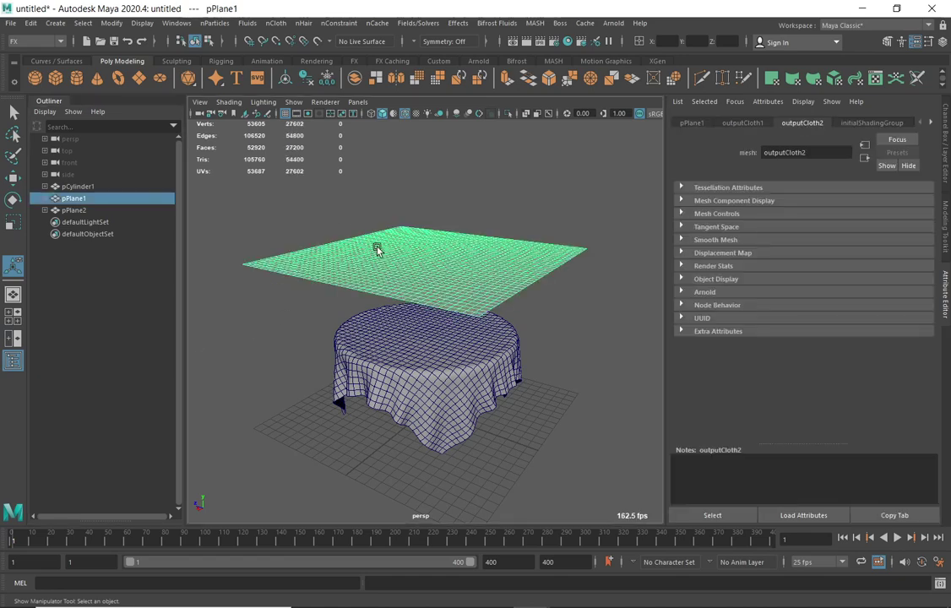
click(11, 222)
mouse_move(426, 254)
mouse_down()
mouse_move(395, 264)
mouse_move(425, 251)
mouse_up()
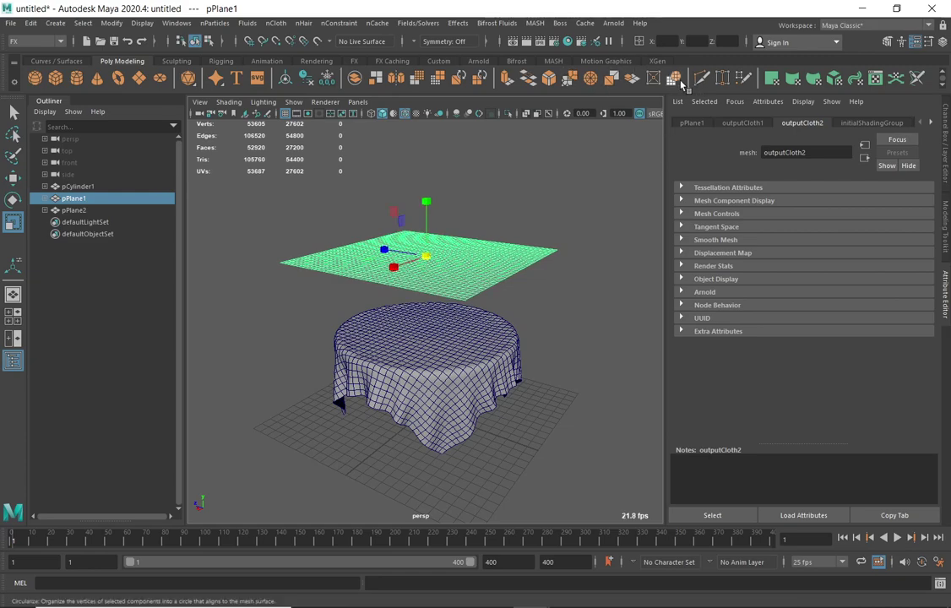
key(g)
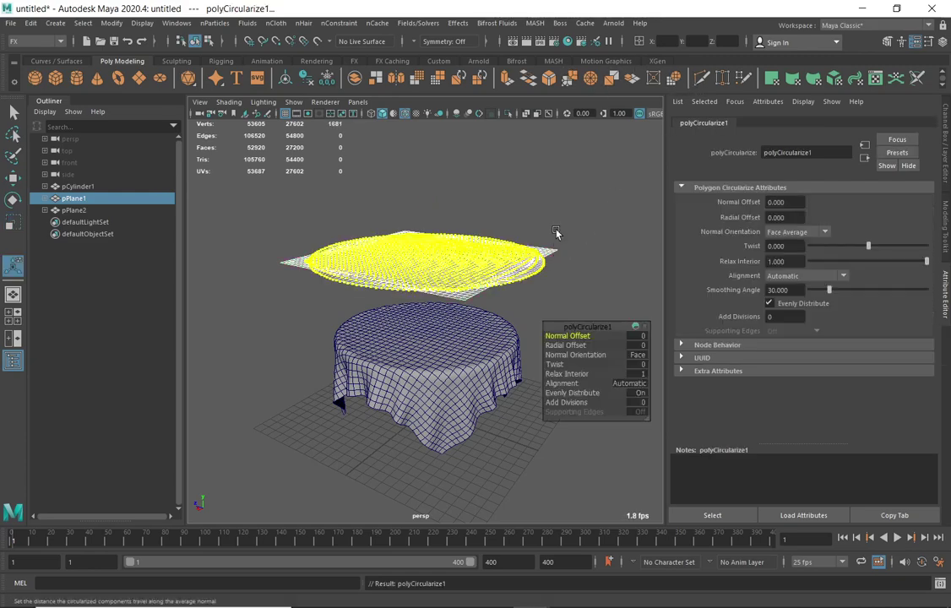
alt+drag(566, 212, 563, 245)
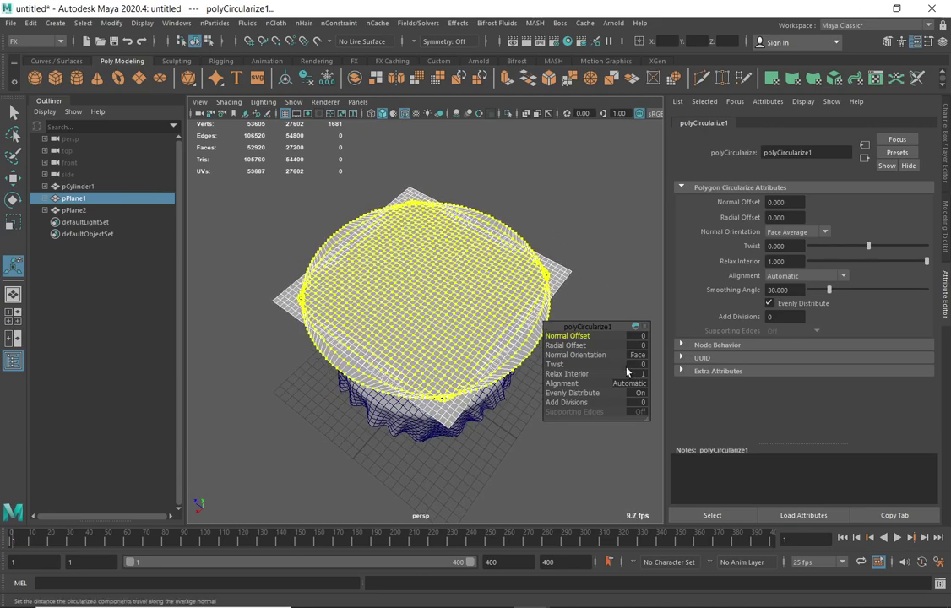
mouse_move(562, 344)
mouse_down()
mouse_move(602, 344)
mouse_move(561, 345)
mouse_move(575, 345)
mouse_up()
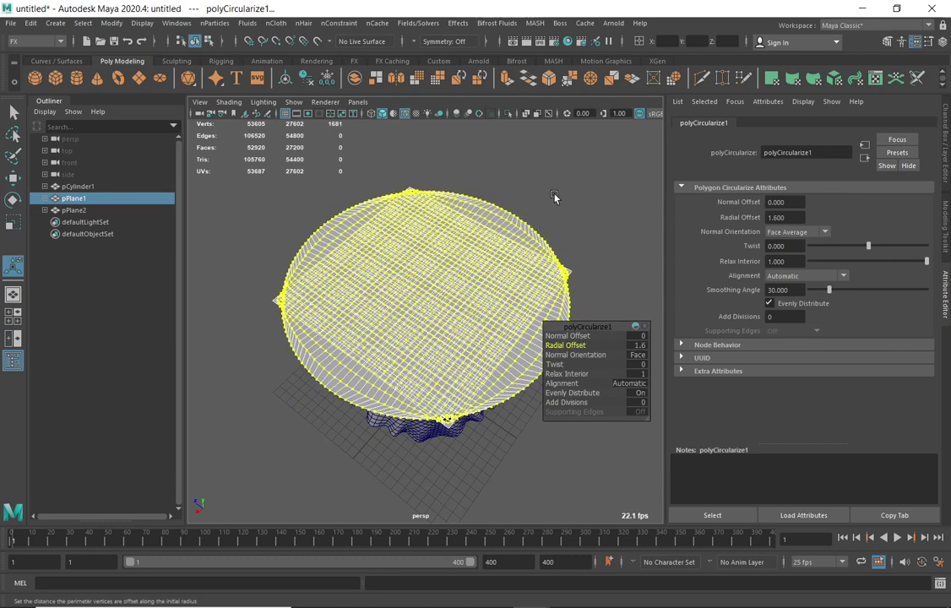
- Leave the Circularize settings and delete the plane pPlane1
key(q)
click(272, 212)
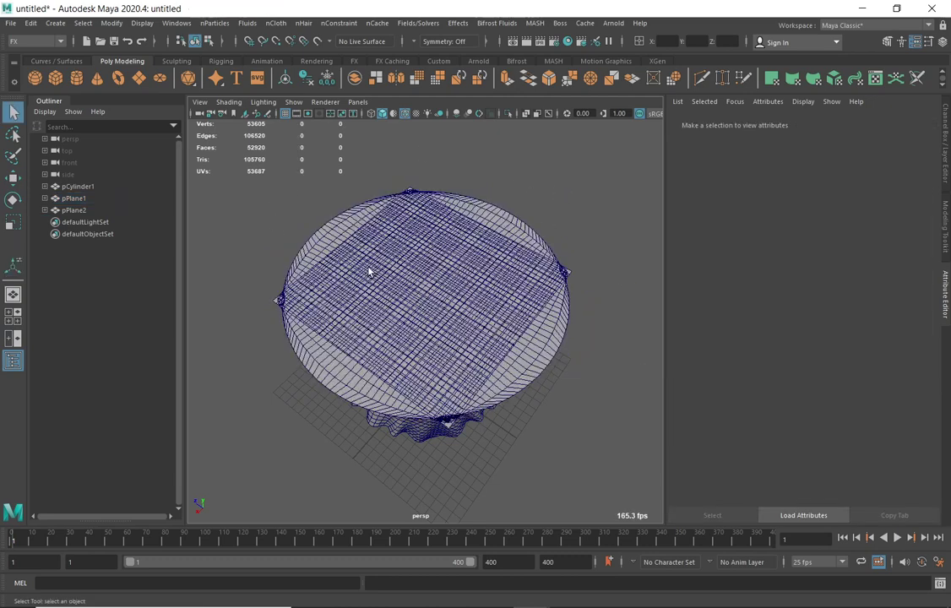
click(355, 245)
key(Delete)
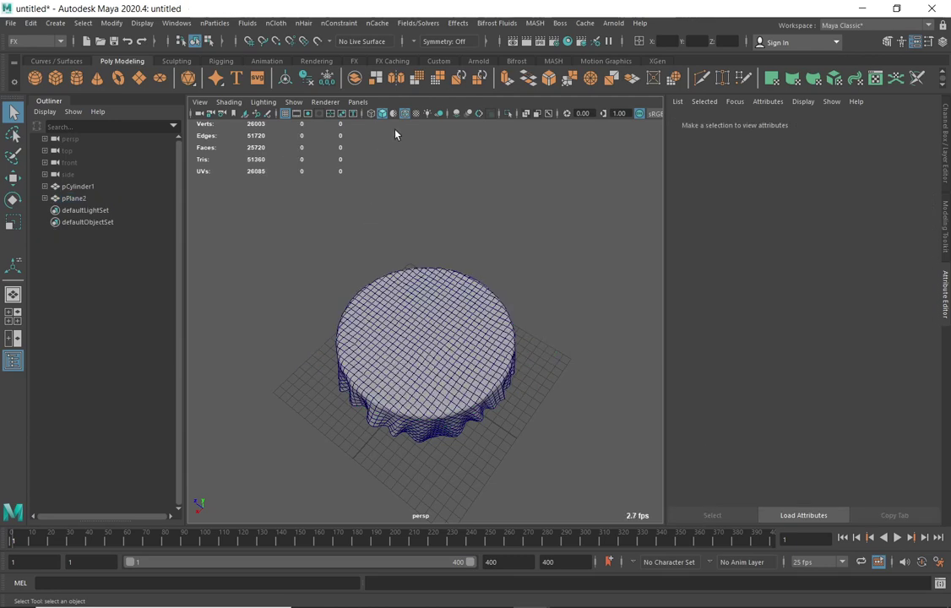
click(55, 23)
mouse_move(113, 67)
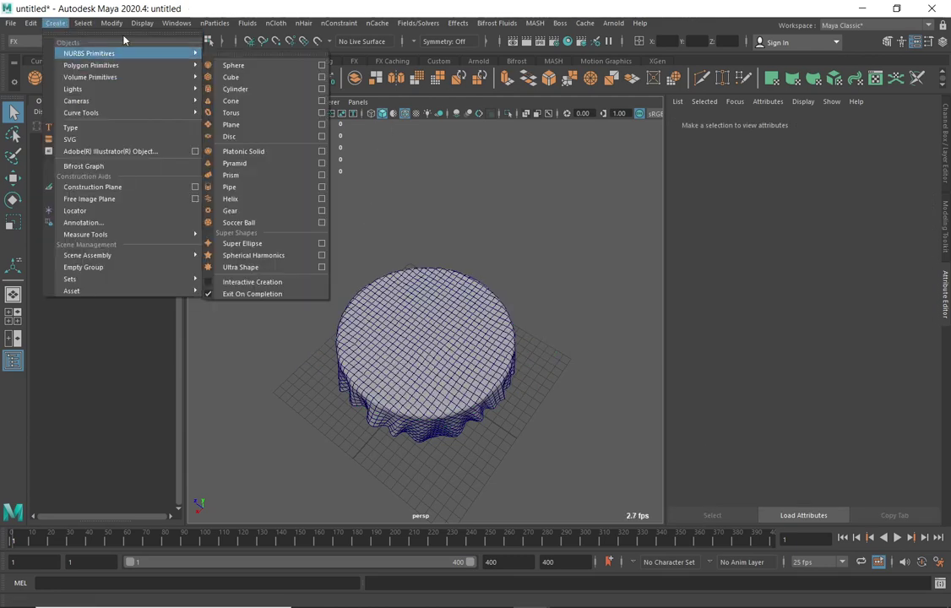
key(Escape)
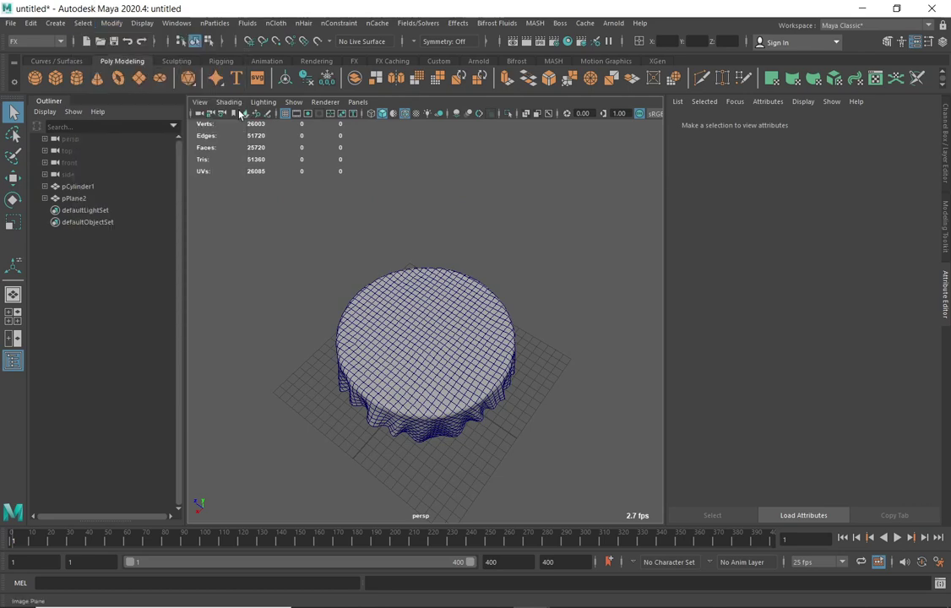
- Create a polygon disc and raise it straight up above the draped table
click(141, 77)
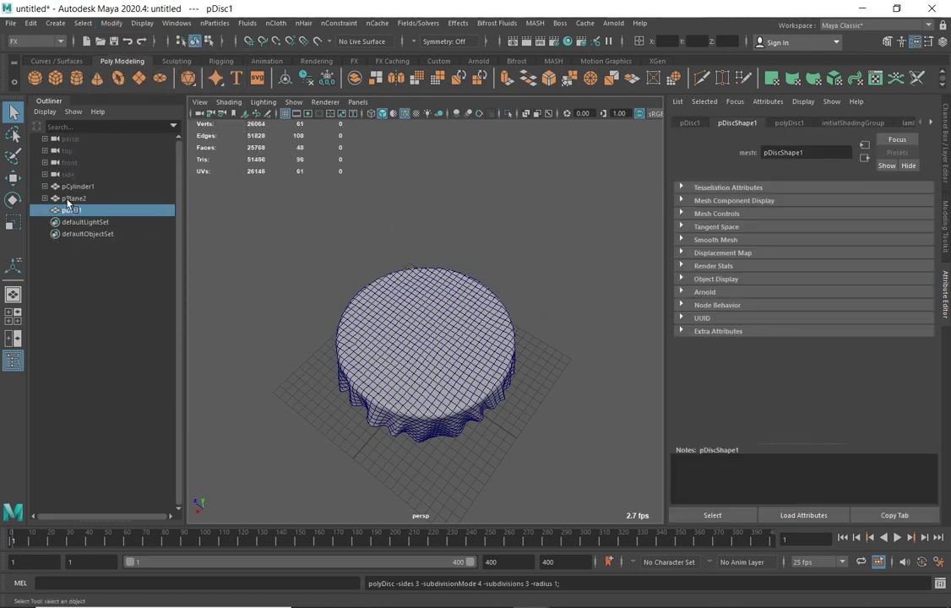
click(13, 177)
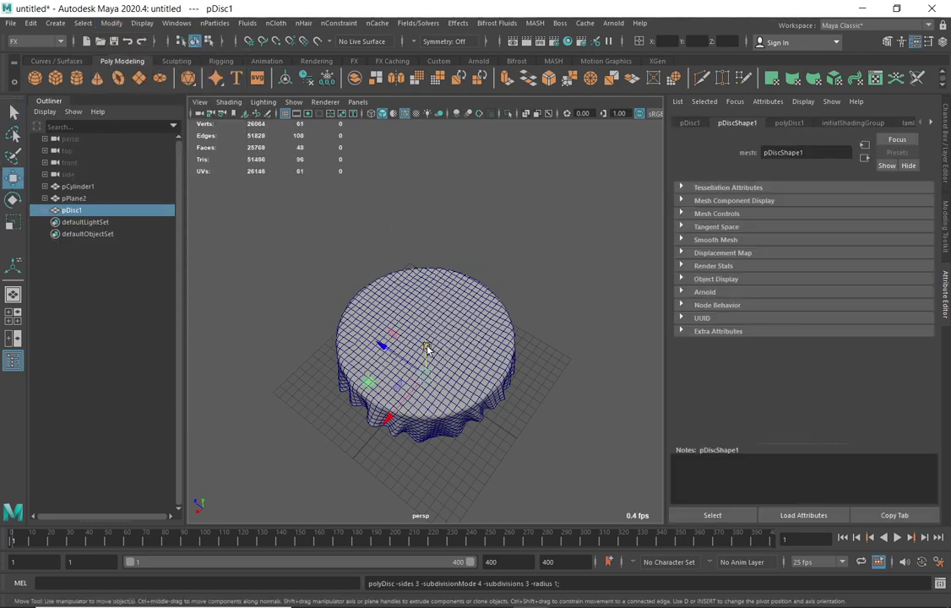
drag(425, 346, 425, 226)
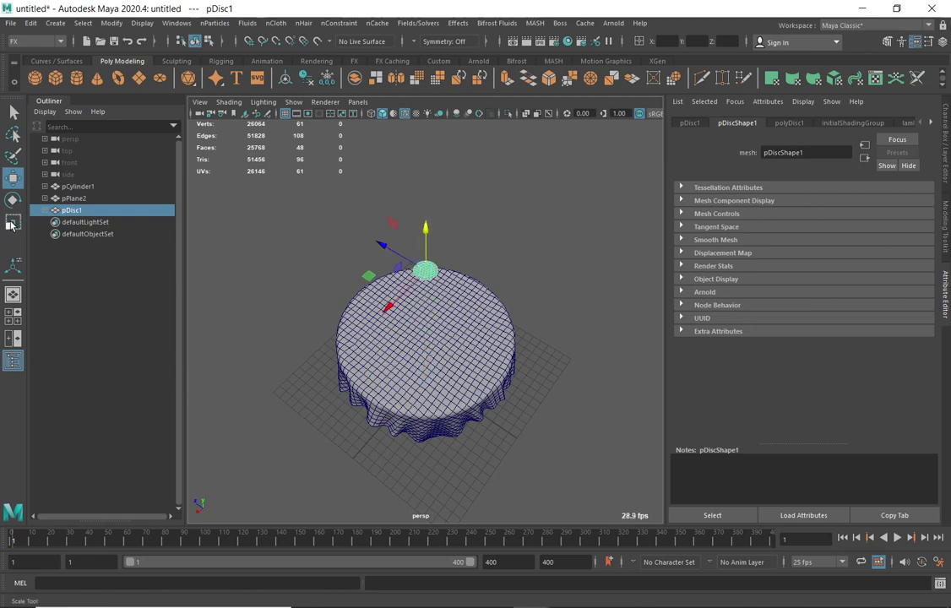
- Scale the new disc up uniformly until it is slightly wider than the round tabletop
click(13, 222)
drag(426, 270, 538, 260)
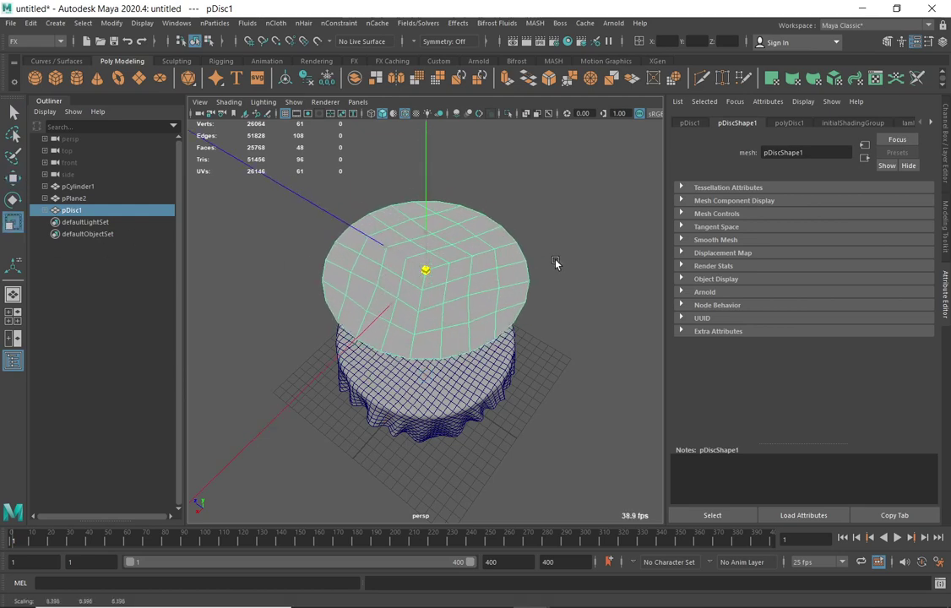
- Lower the new disc straight down to a height of about 17.0 so it sits closer above the draped table
alt+drag(428, 250, 467, 272)
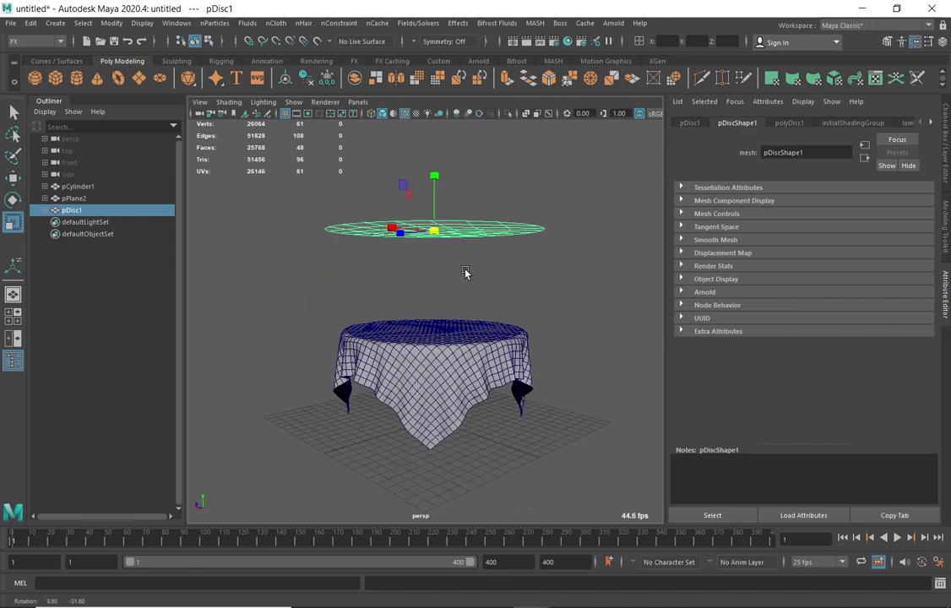
click(13, 177)
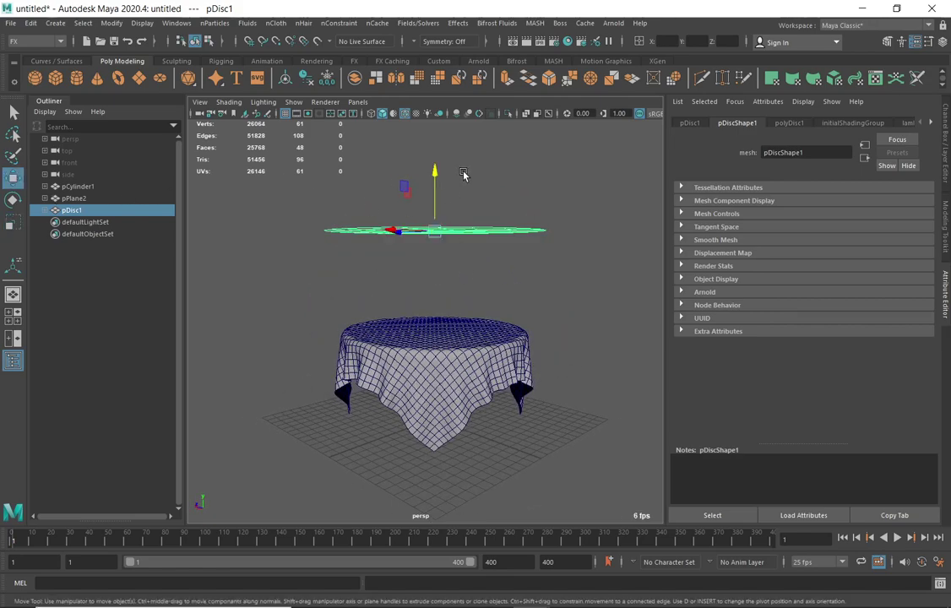
drag(434, 179, 498, 338)
- Try to raise the new polygon disc's subdivisions to 10
click(689, 124)
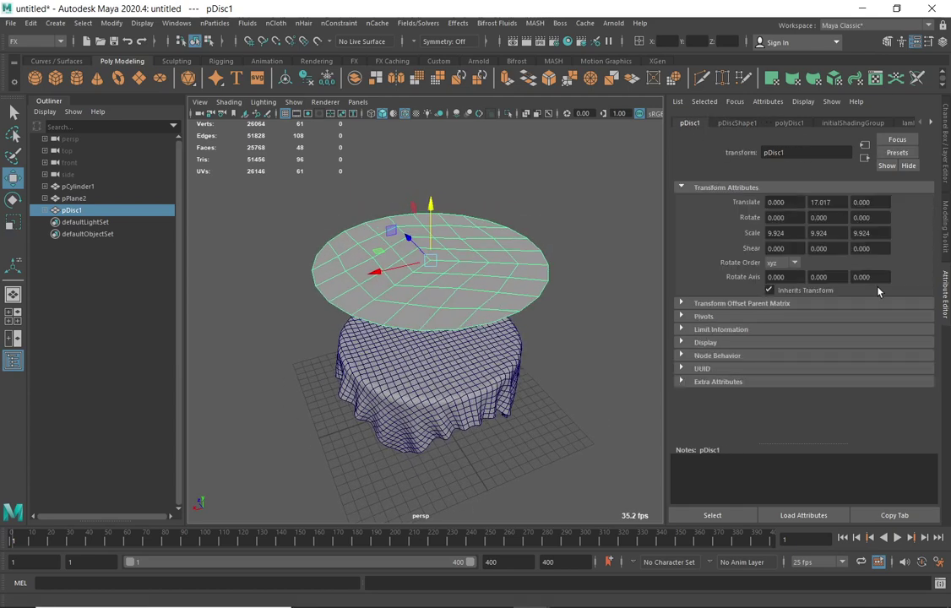
click(788, 123)
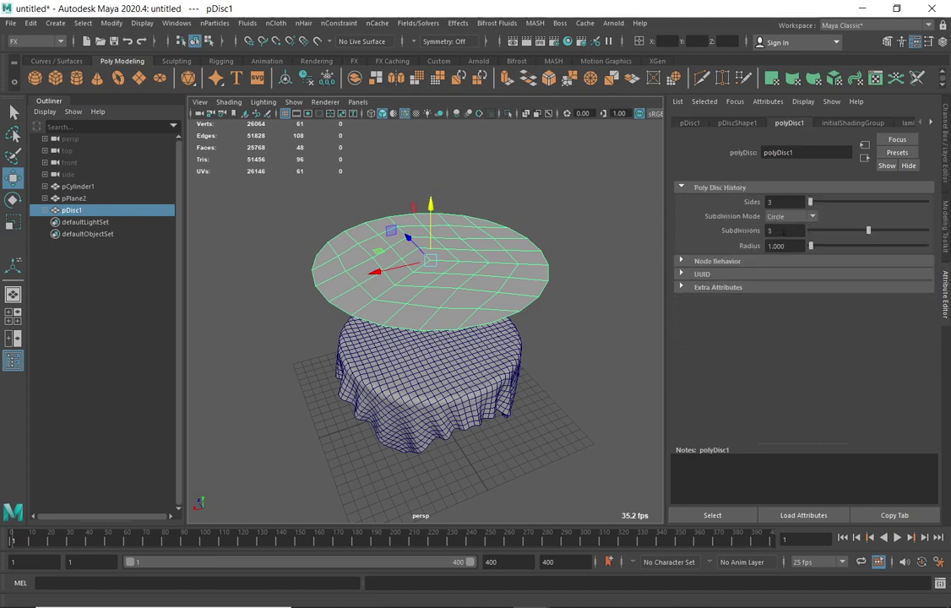
click(796, 230)
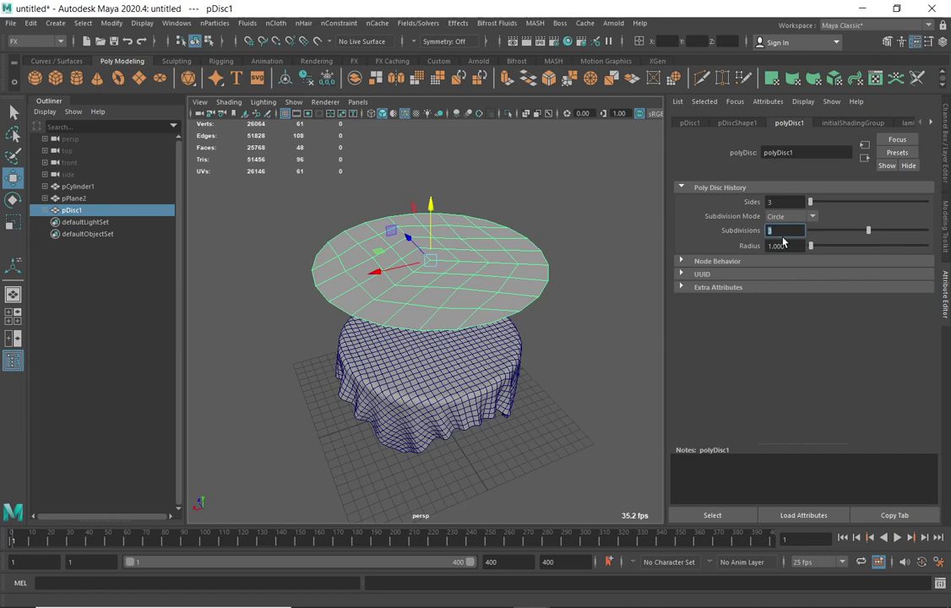
text(10)
key(Return)
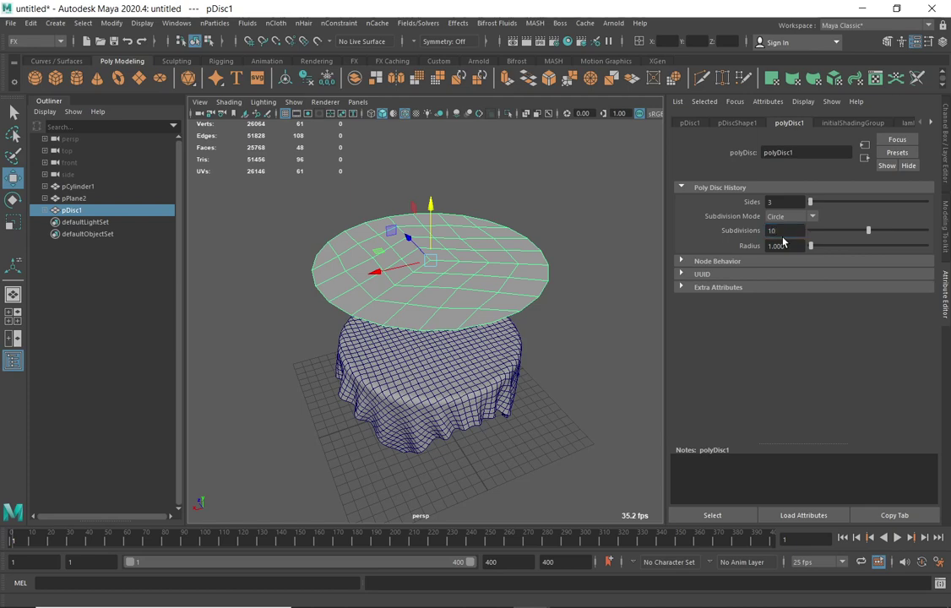
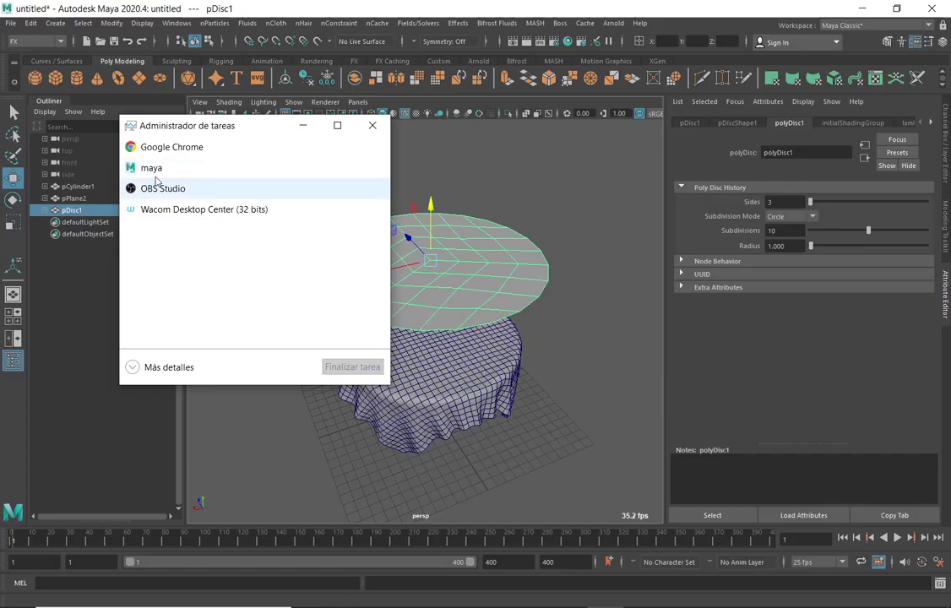
- End the frozen maya task in Task Manager and start Maya 2020 again with an empty scene
click(161, 168)
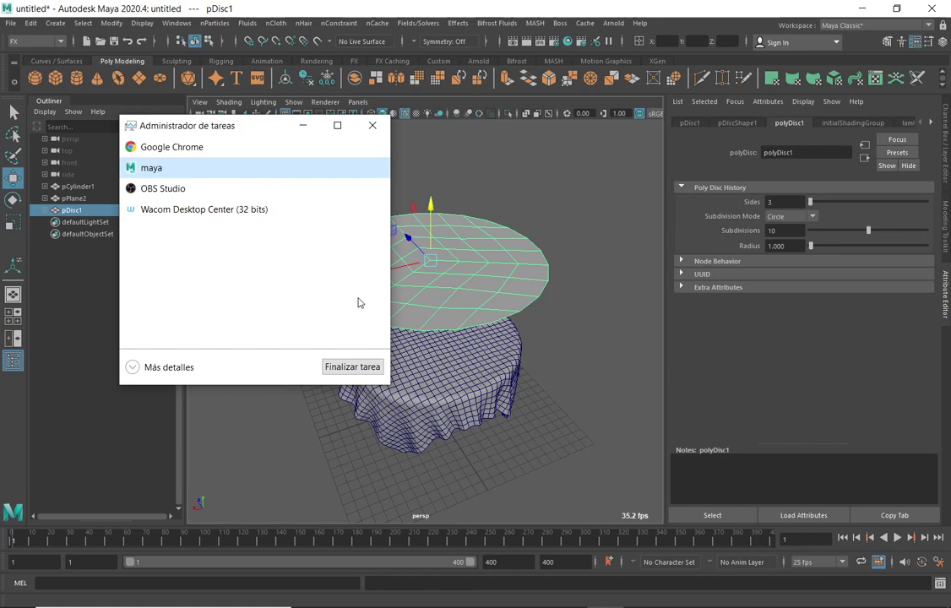
click(355, 366)
click(371, 125)
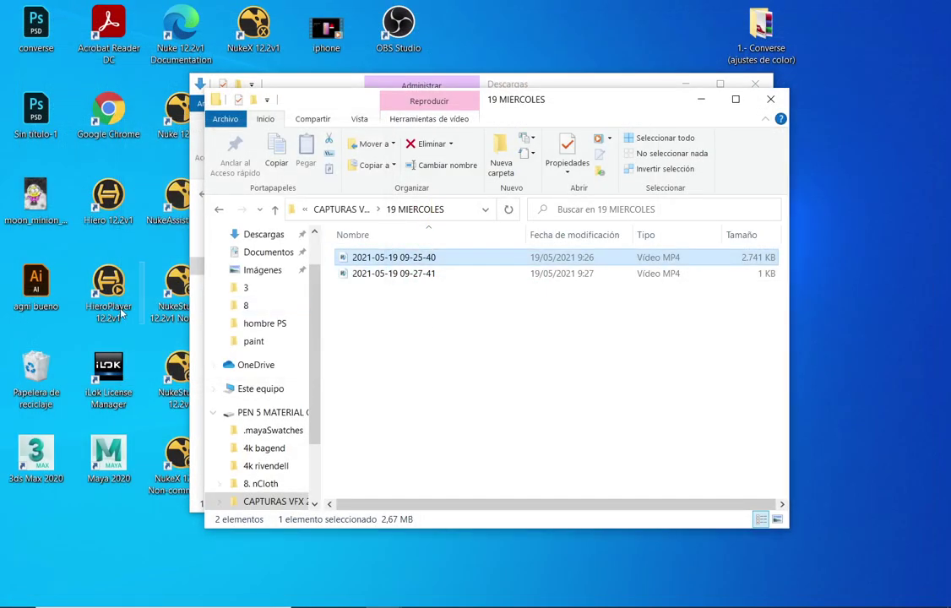
double_click(109, 454)
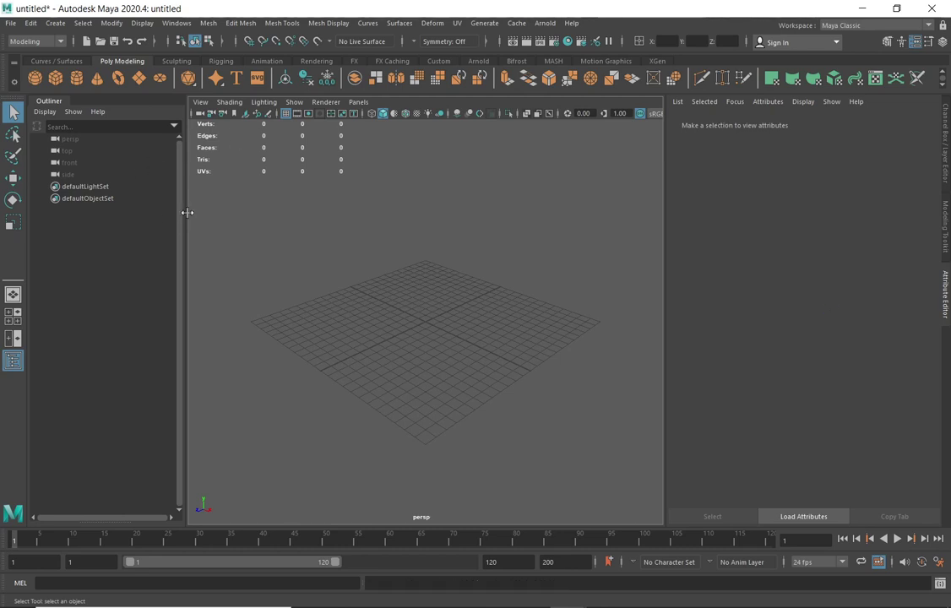
drag(169, 213, 168, 213)
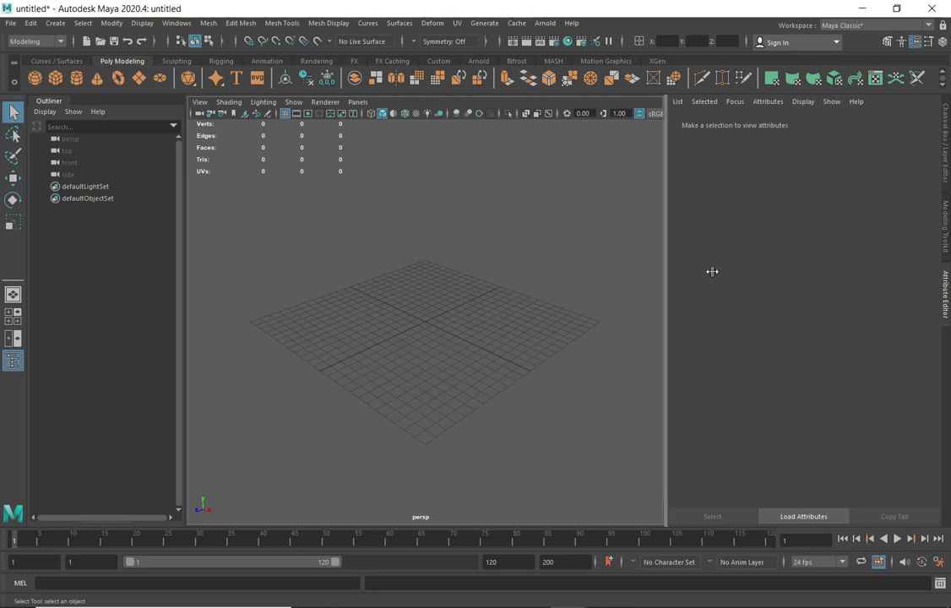
- Create a polygon cylinder with 50 axis subdivisions
click(76, 78)
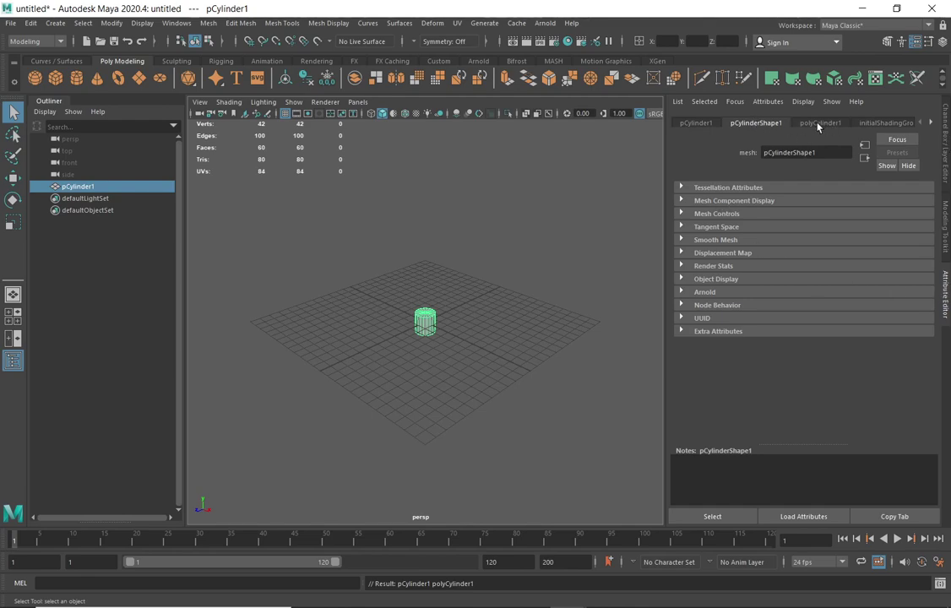
click(817, 124)
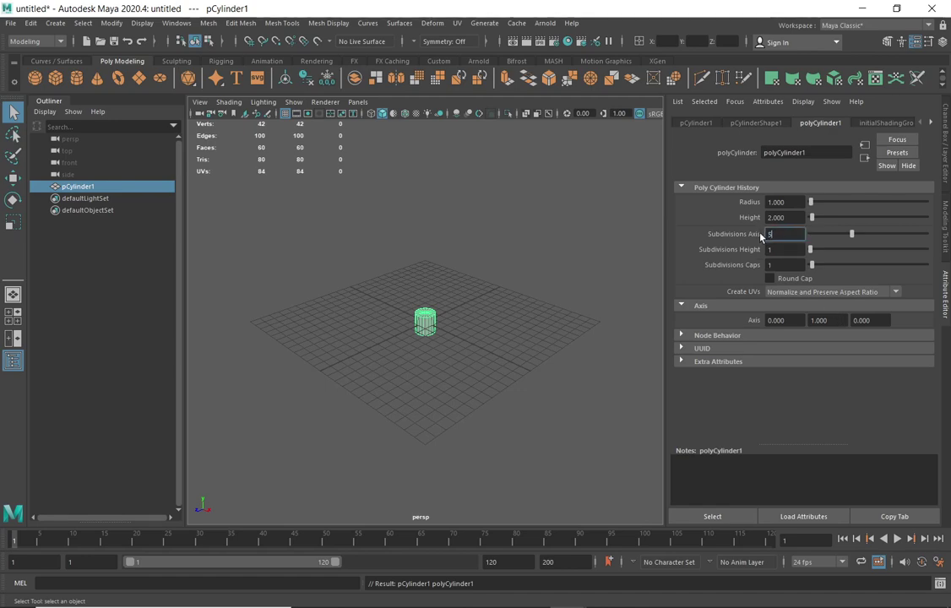
key(Return)
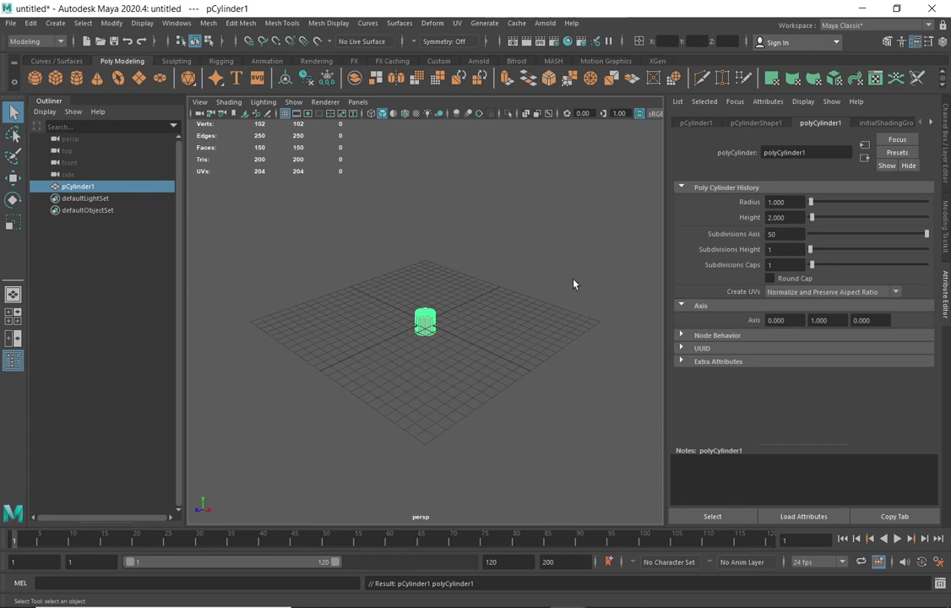
- Flatten the cylinder vertically into a thin disc and raise it straight up above the grid
key(f)
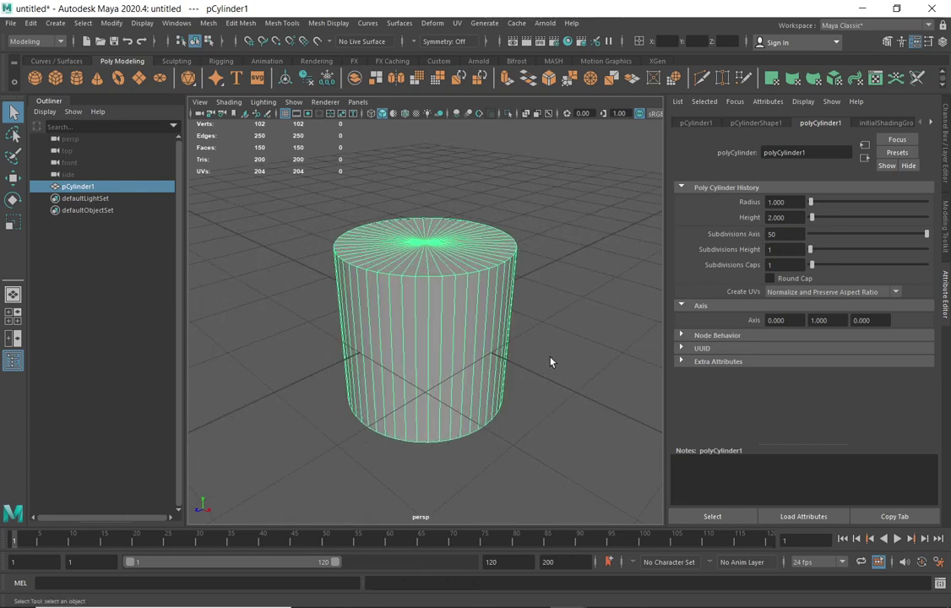
alt+drag(534, 376, 528, 390)
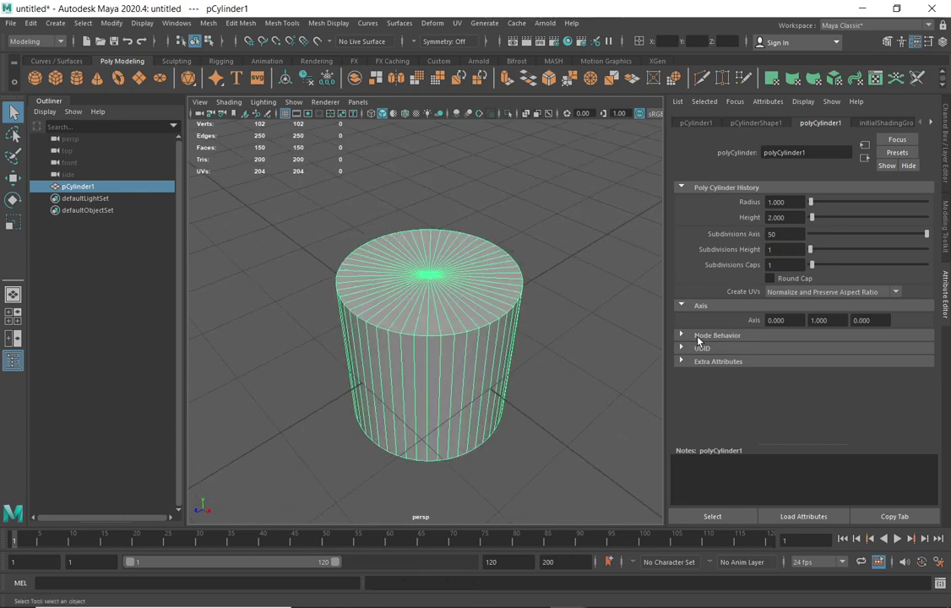
key(r)
drag(429, 300, 427, 360)
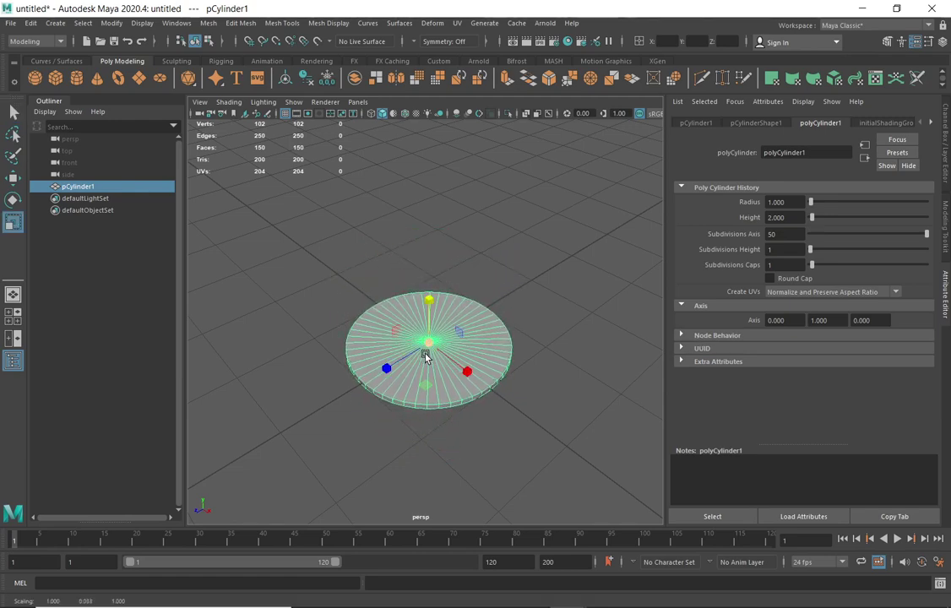
key(w)
drag(430, 299, 429, 173)
alt+drag(439, 219, 499, 299)
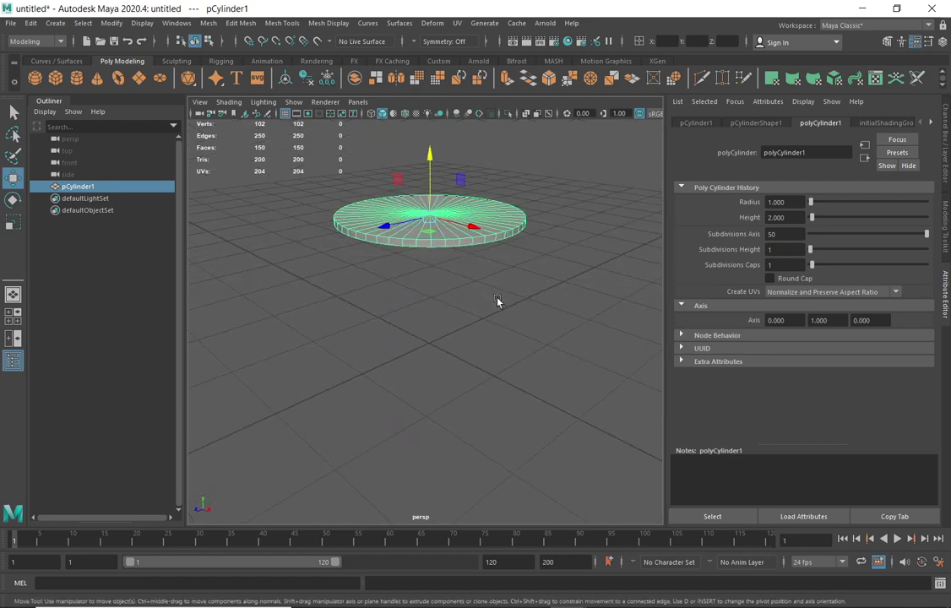
alt+drag(459, 232, 483, 203)
drag(437, 157, 432, 177)
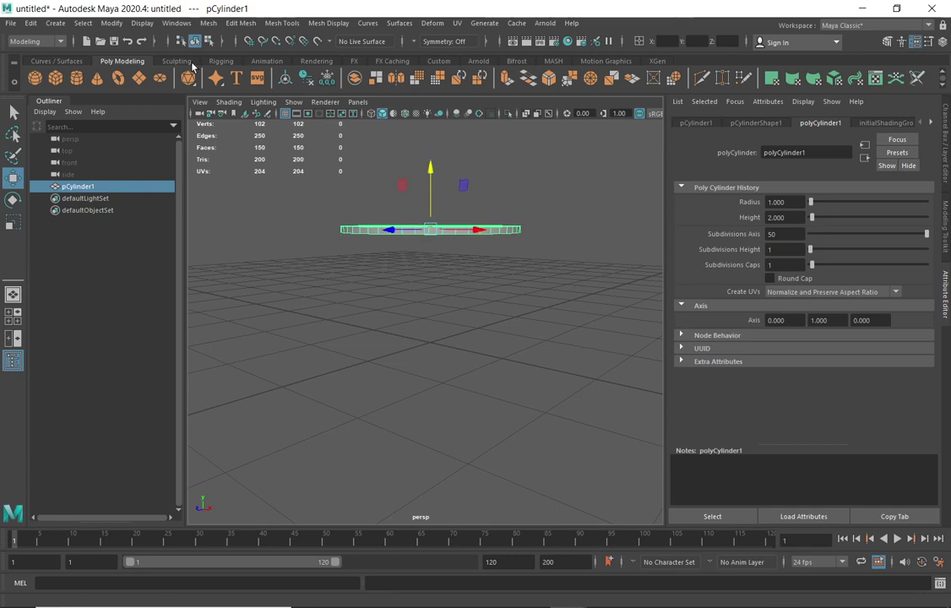
- Delete the construction history of pCylinder1 and freeze its transformations
click(29, 24)
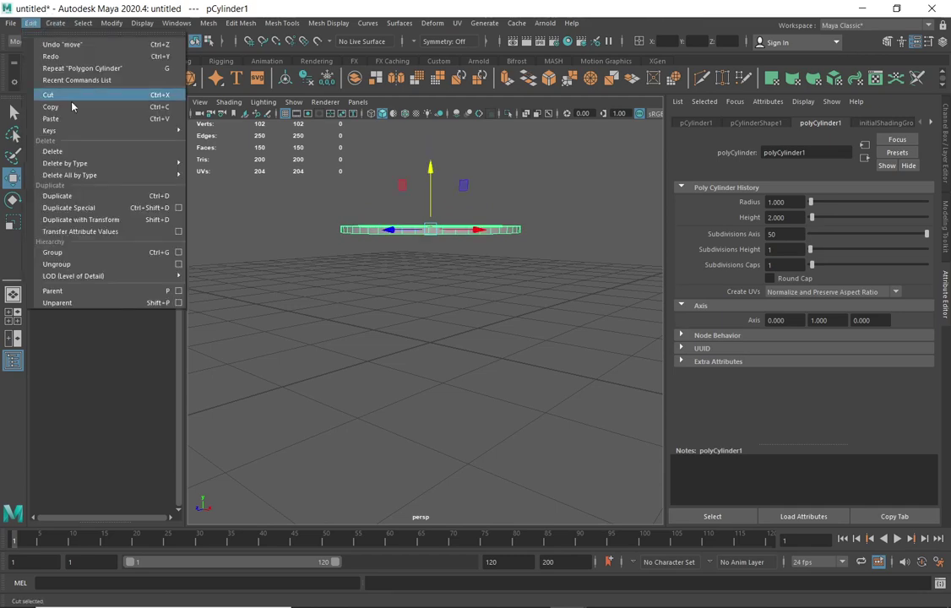
mouse_move(119, 163)
click(213, 167)
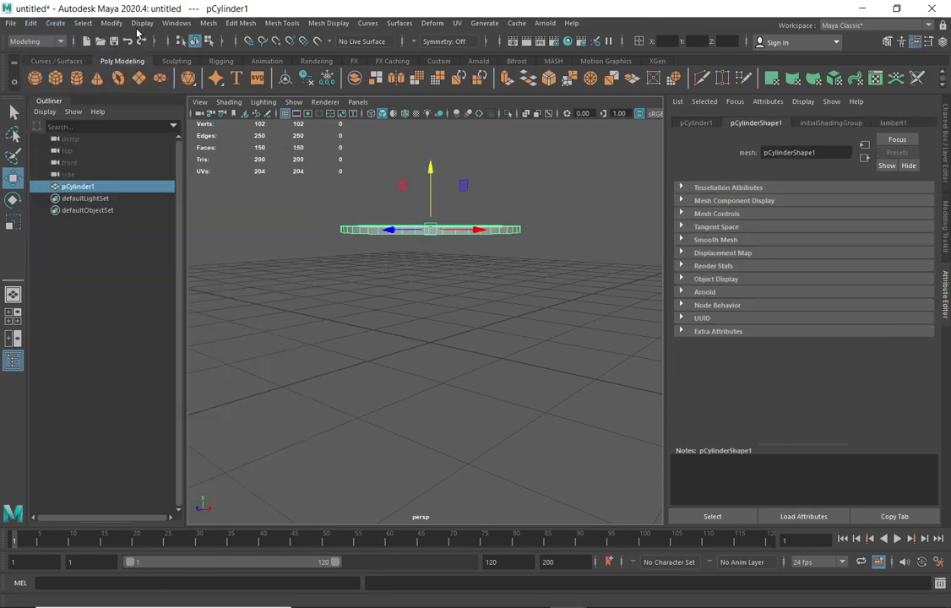
click(104, 24)
click(144, 74)
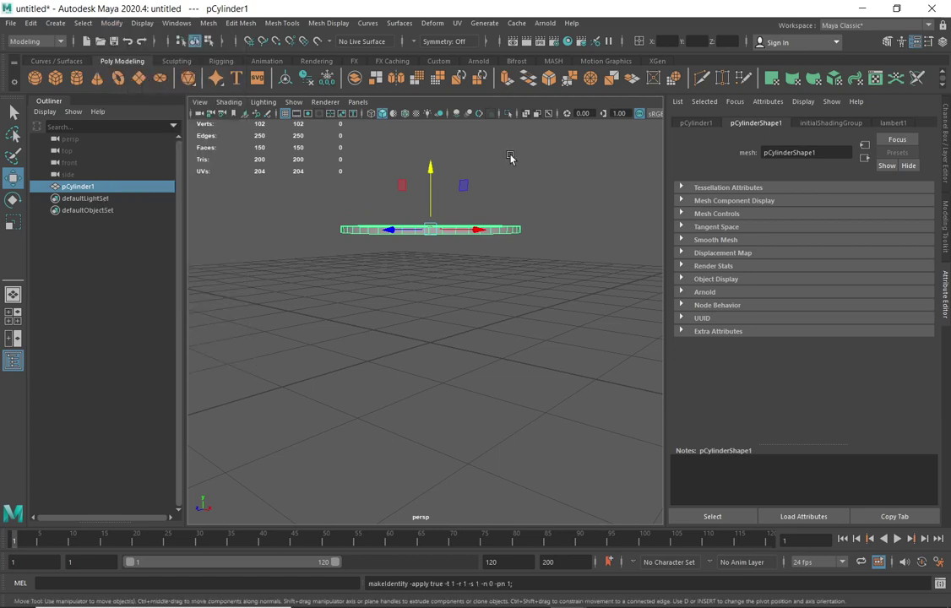
- Create a polygon plane, scale it up uniformly until it is wider than the tabletop disc, and raise it above the disc
alt+drag(523, 242, 544, 317)
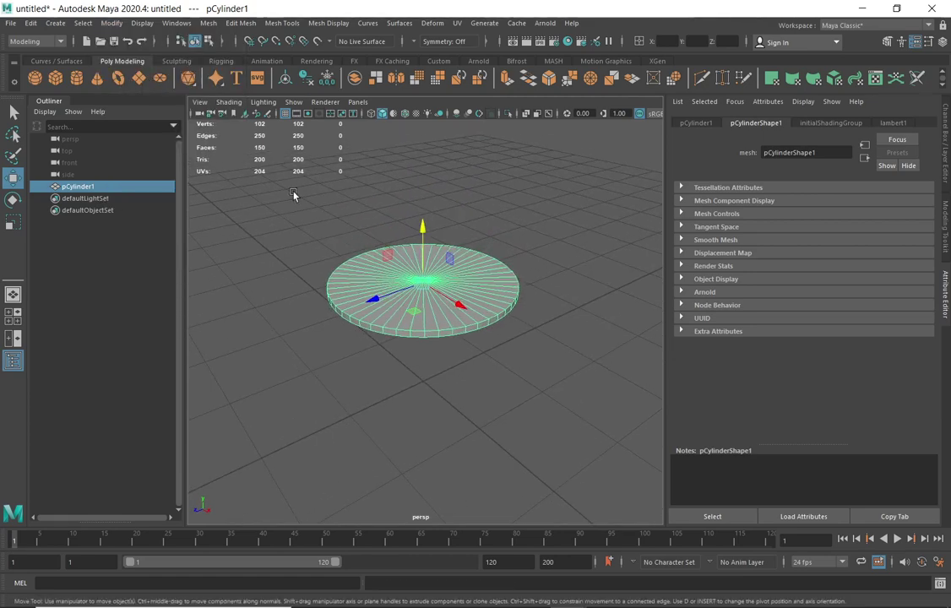
click(140, 79)
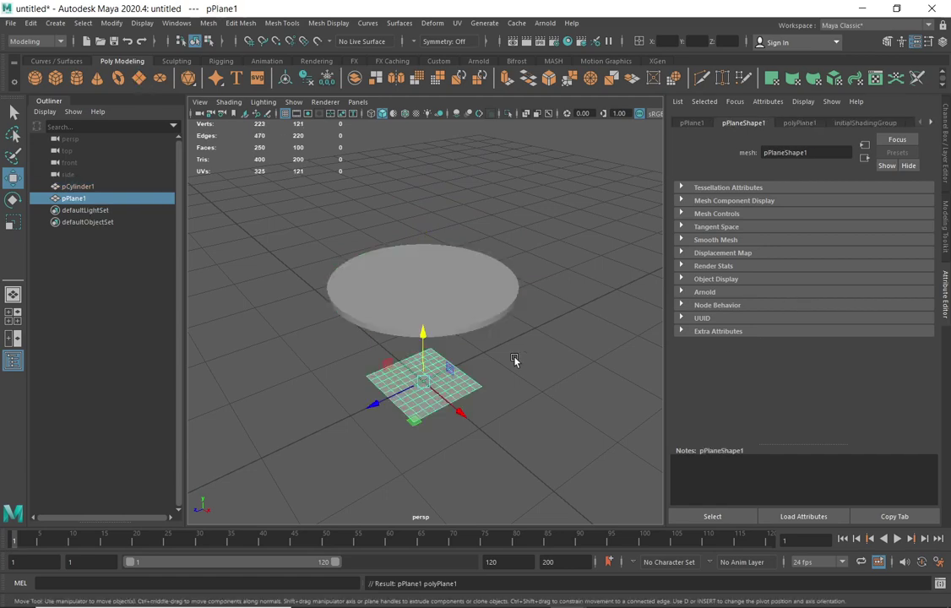
click(12, 223)
drag(443, 390, 538, 352)
click(13, 178)
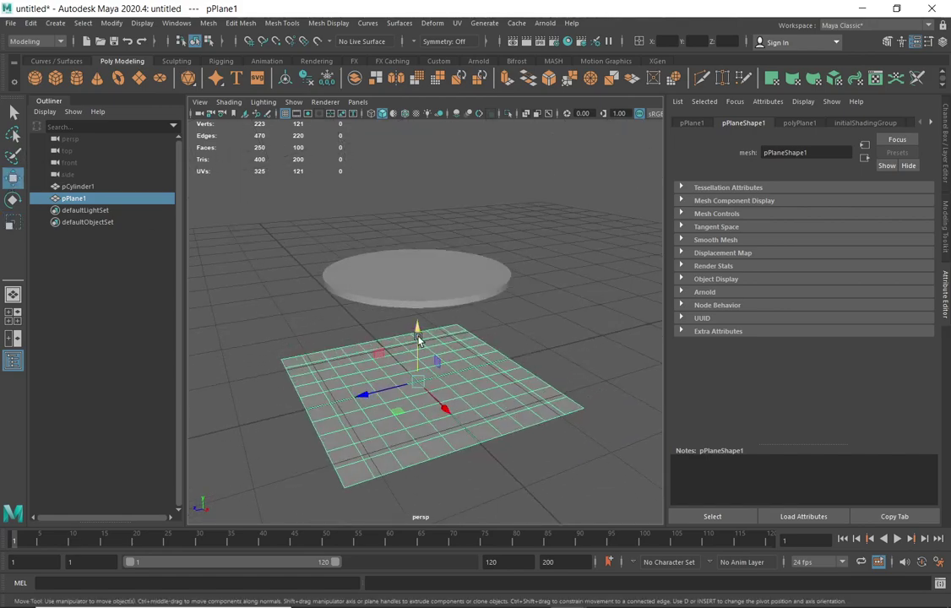
drag(429, 336, 431, 137)
- Set both the width and height subdivisions of the plane to 50
alt+drag(456, 287, 528, 304)
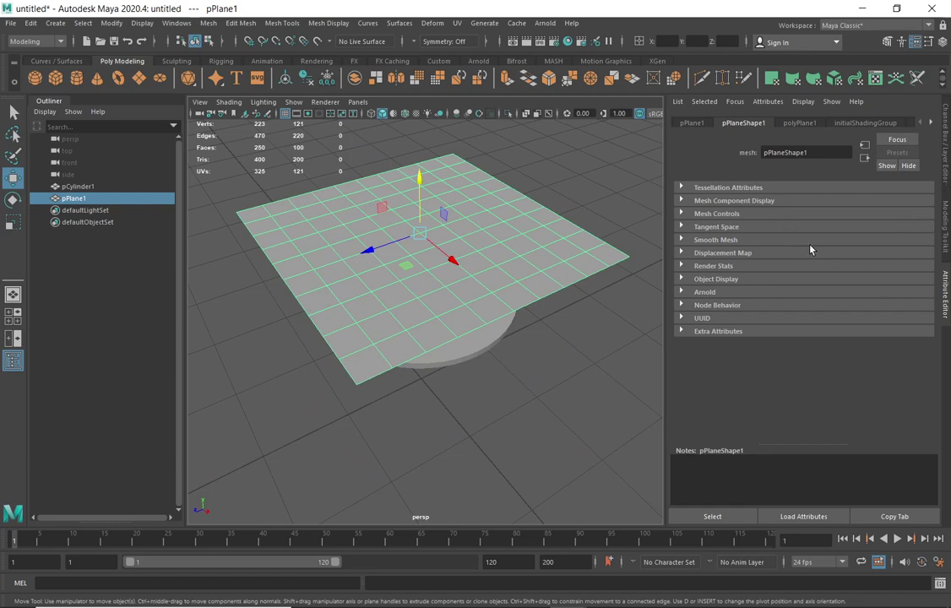
click(796, 123)
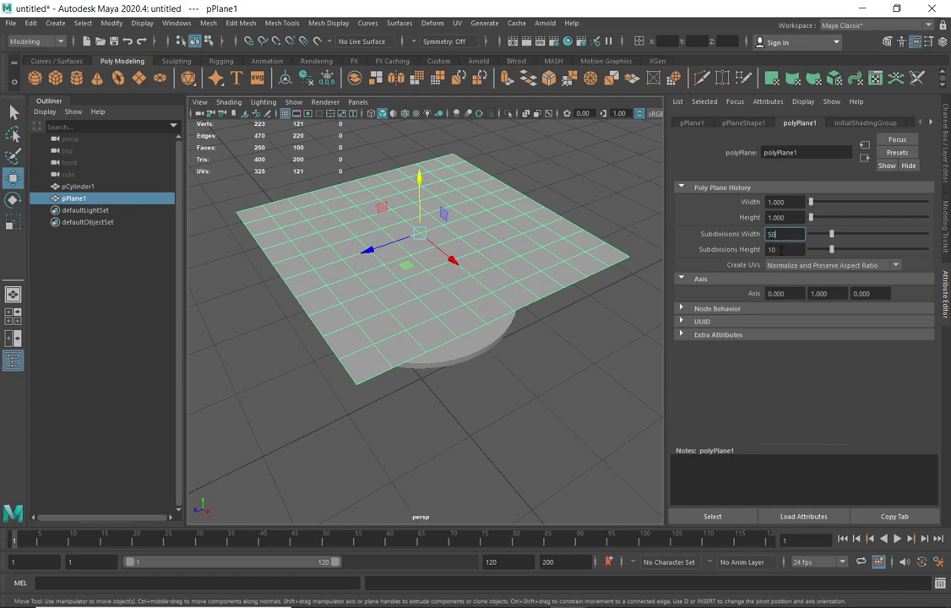
text(50)
key(Tab)
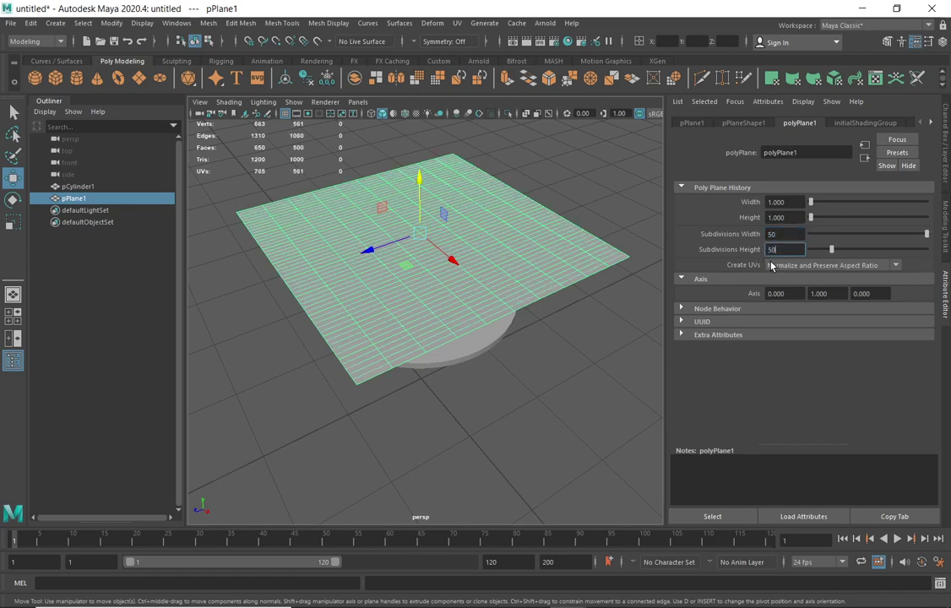
key(Return)
- Switch to the FX toolset and convert the subdivided plane pPlane1 into an nCloth
alt+drag(526, 297, 447, 318)
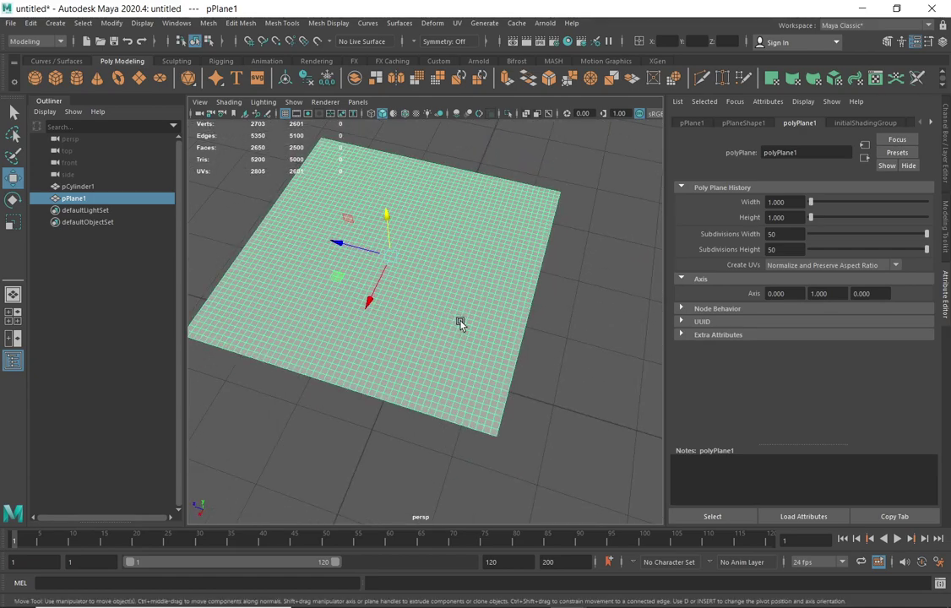
alt+drag(540, 282, 553, 276)
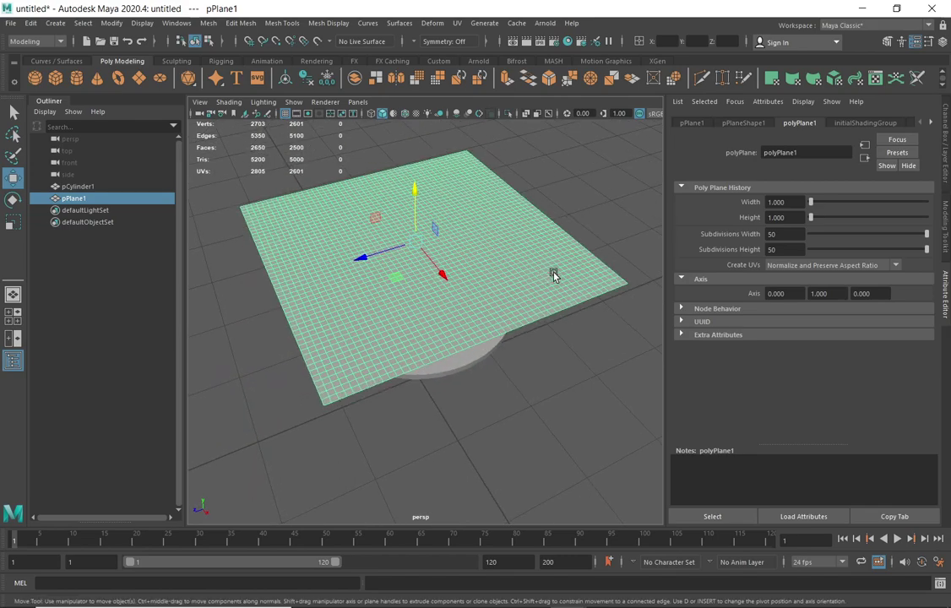
alt+drag(520, 313, 481, 324)
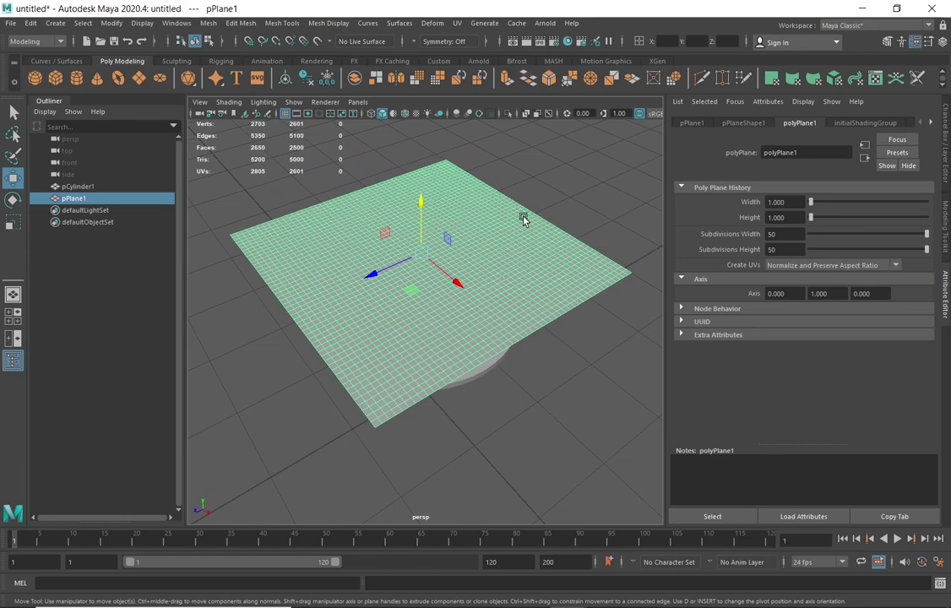
alt+drag(508, 310, 562, 291)
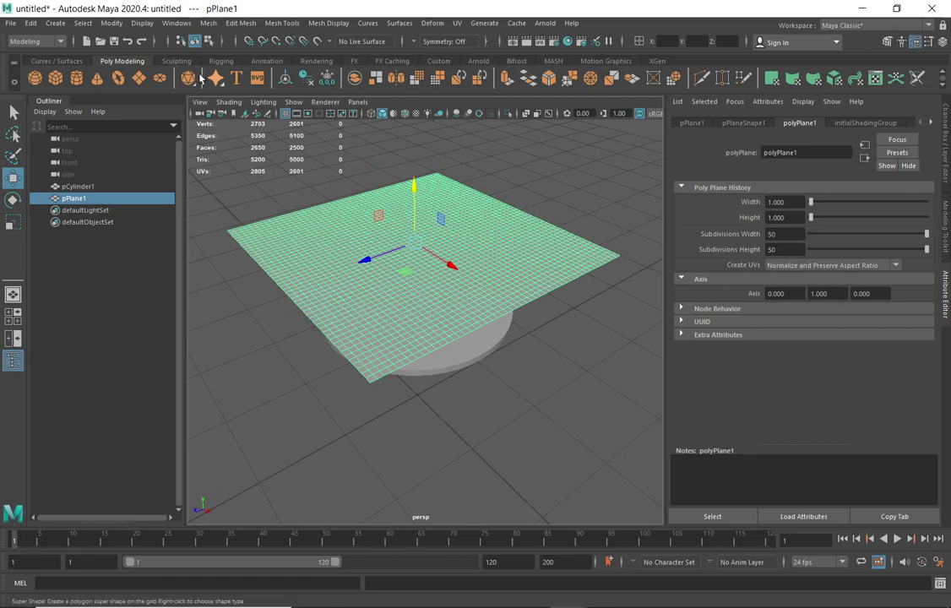
click(34, 41)
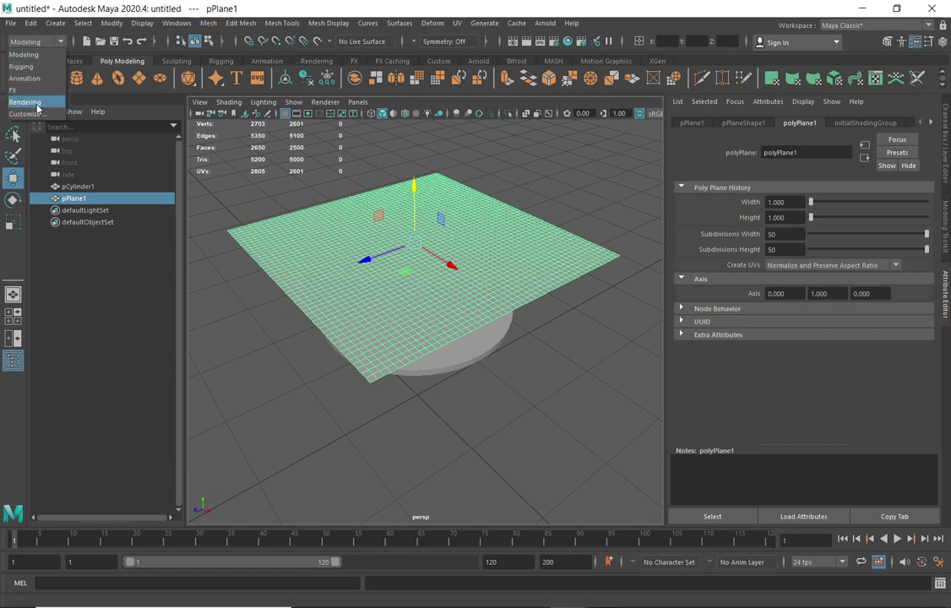
click(26, 77)
click(214, 23)
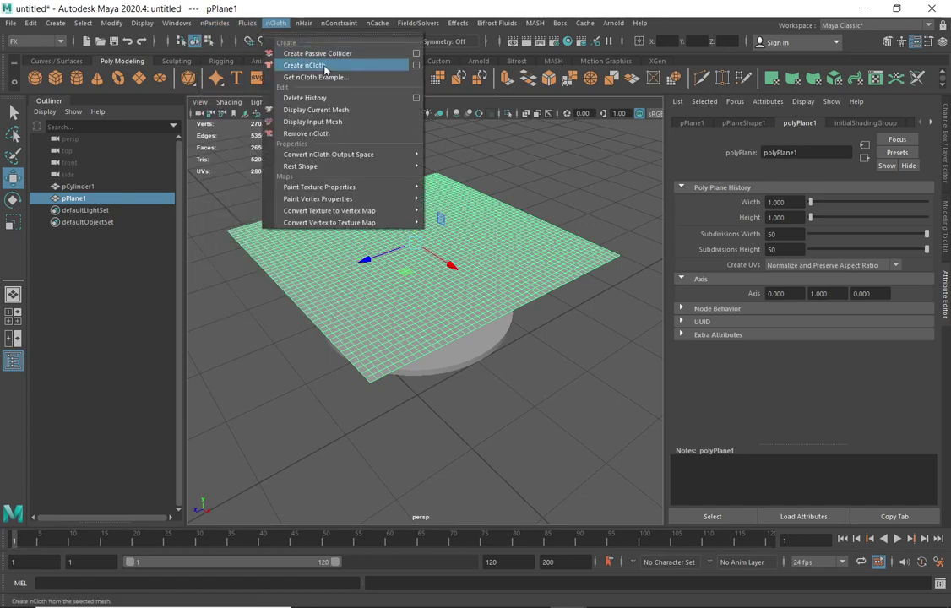
click(323, 66)
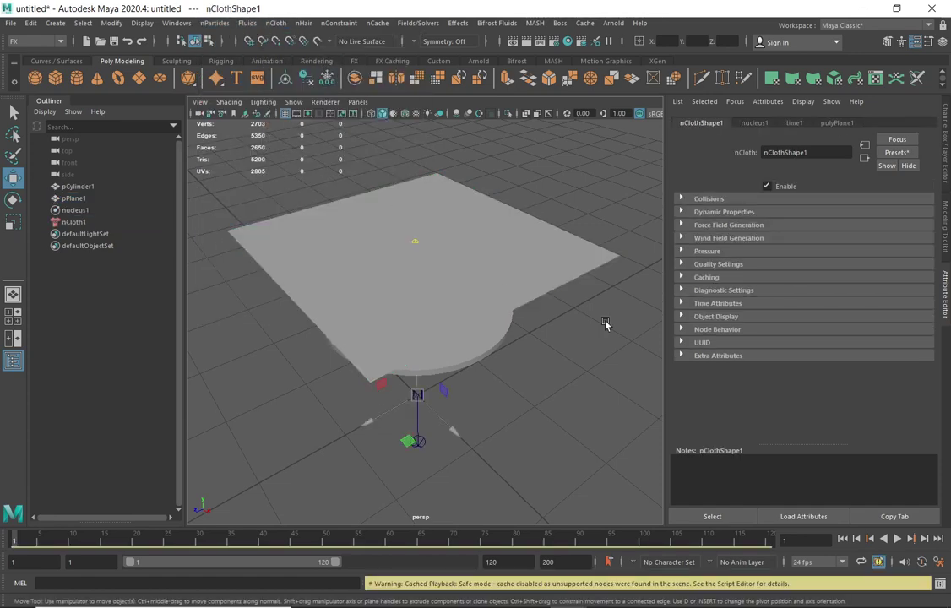
- Make the tabletop disc pCylinder1 a passive collider for the nCloth simulation
click(503, 349)
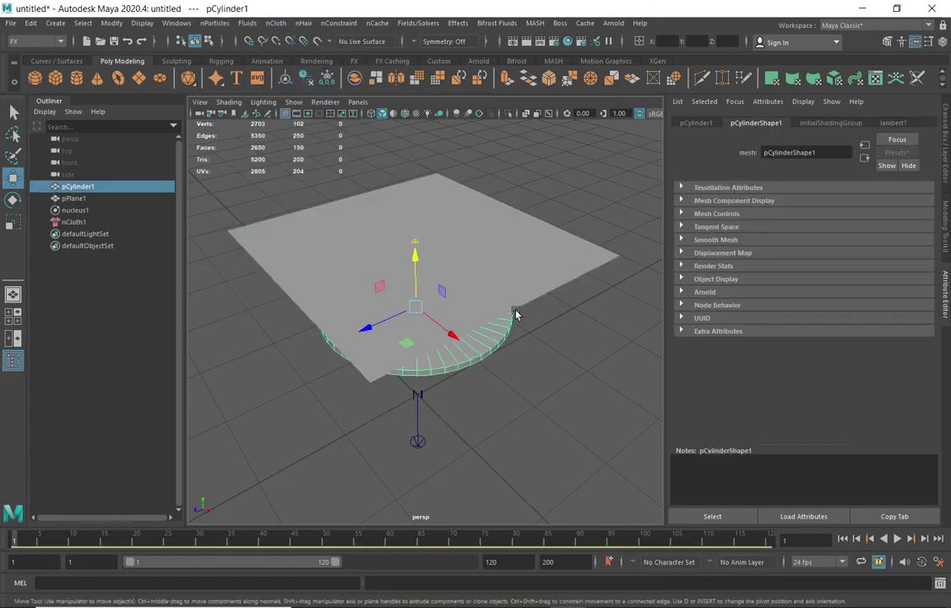
click(274, 23)
click(330, 54)
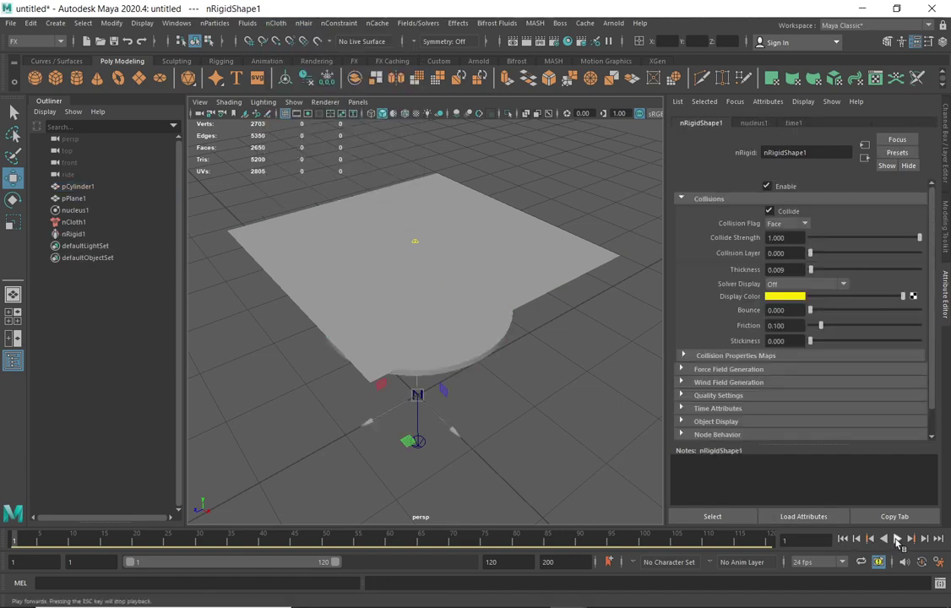
- Play the simulation to watch the cloth drape over the disc, stop it, and return to the first frame
click(897, 539)
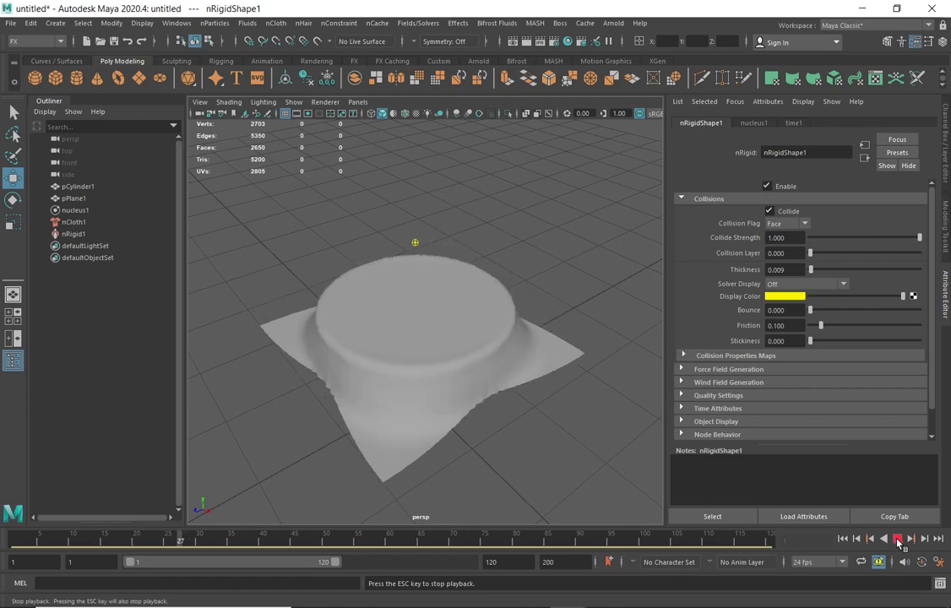
click(898, 538)
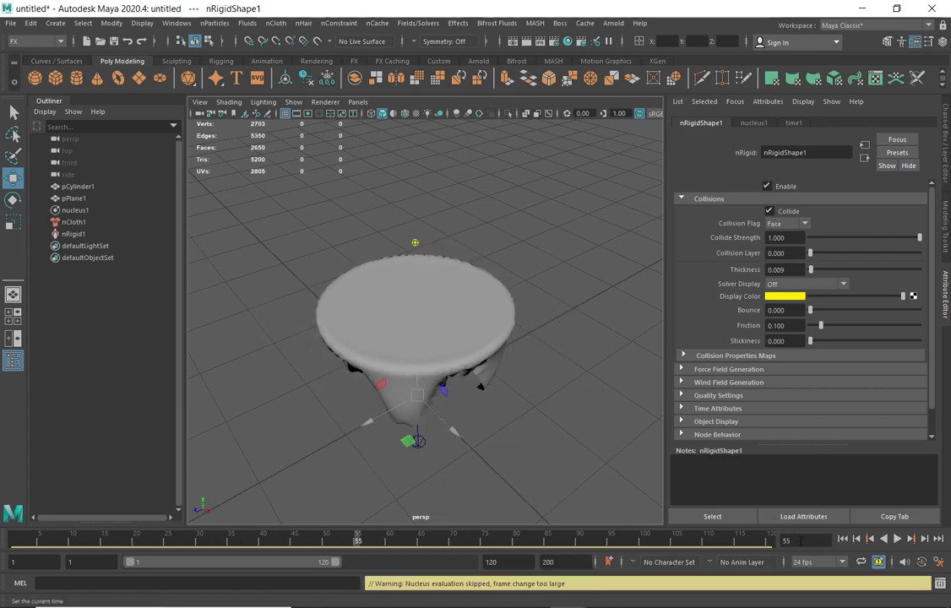
click(842, 539)
- Replace the settings of nCloth1 with the silk preset and play the simulation from the first frame
alt+drag(496, 336, 466, 313)
alt+drag(435, 345, 499, 317)
click(539, 278)
click(550, 225)
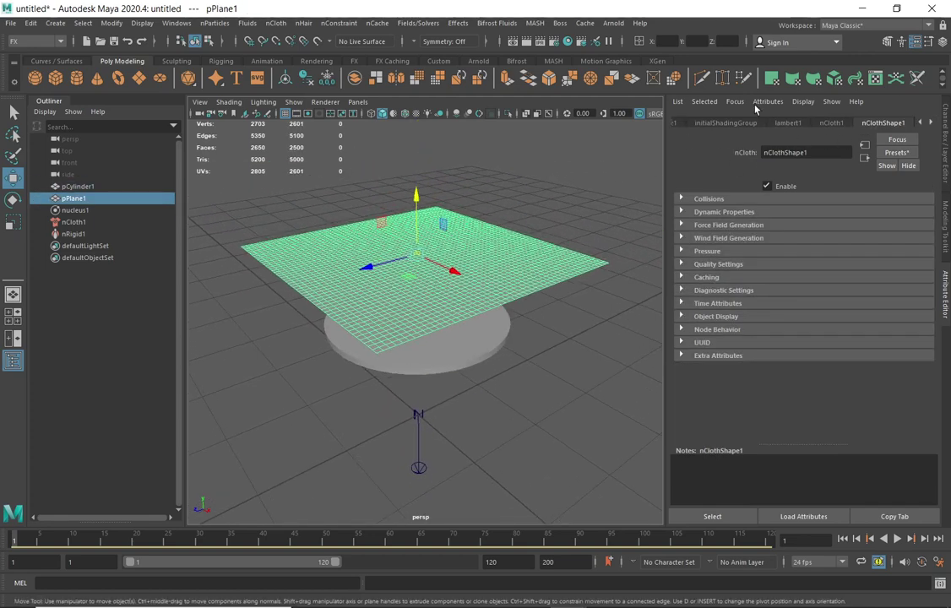
click(72, 223)
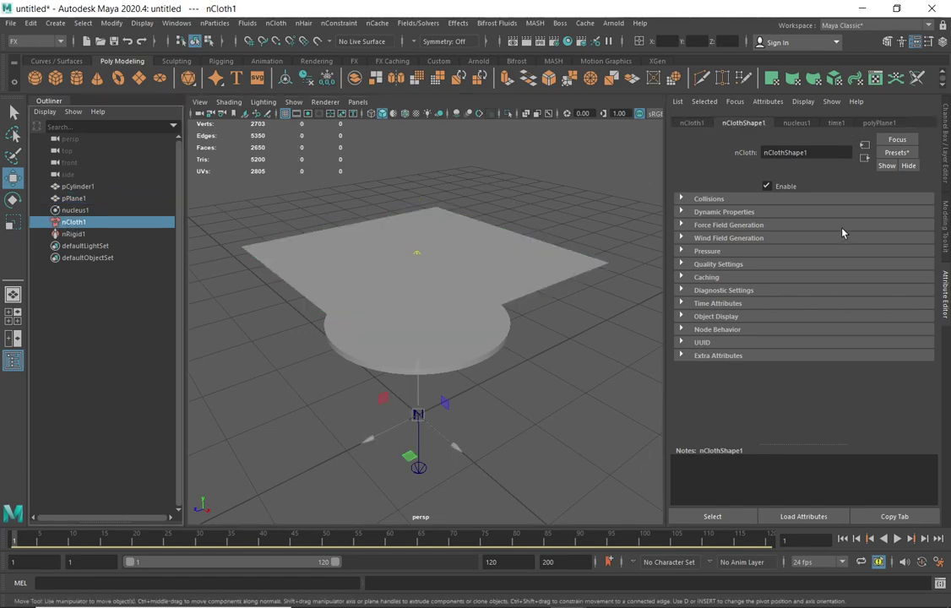
click(896, 153)
mouse_move(871, 344)
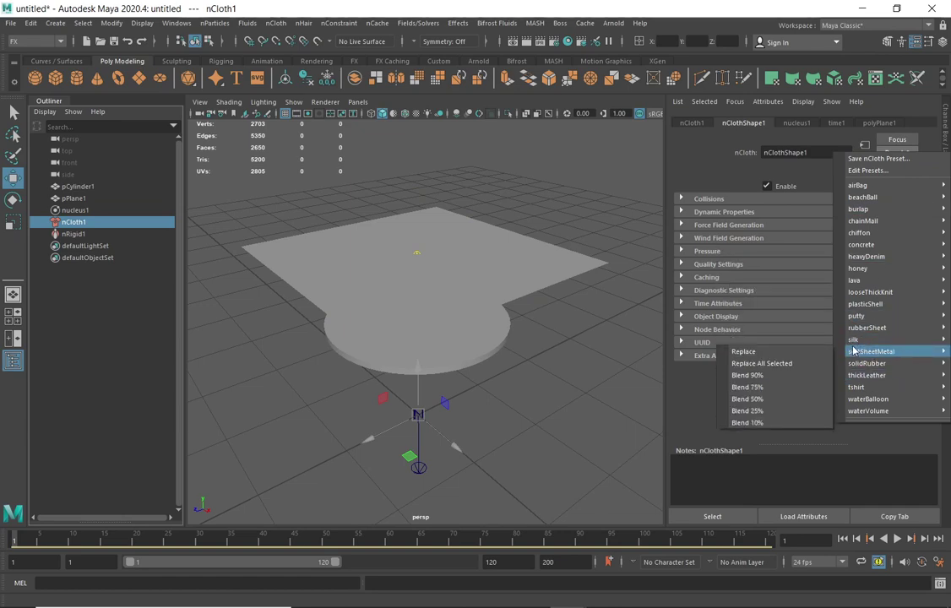
click(763, 341)
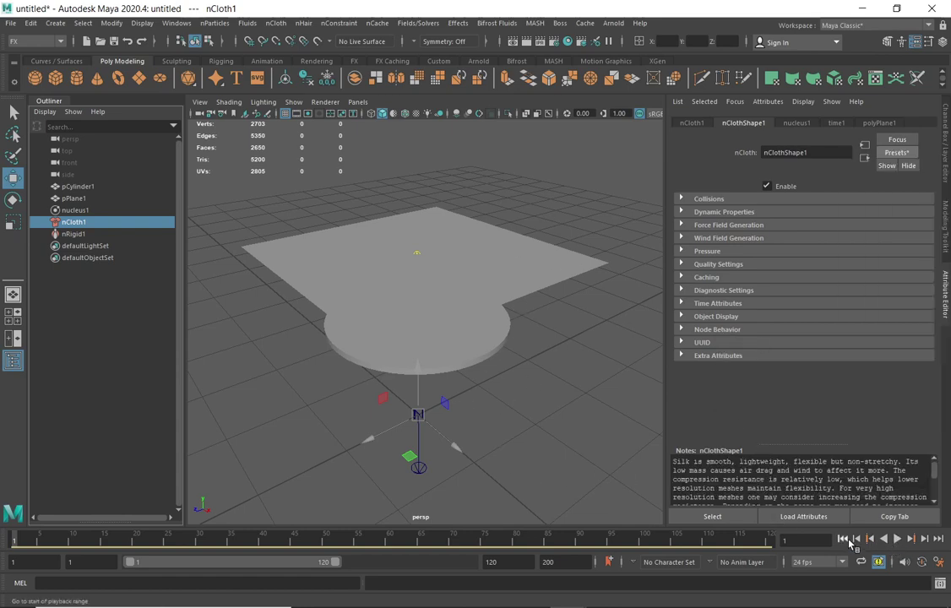
click(897, 539)
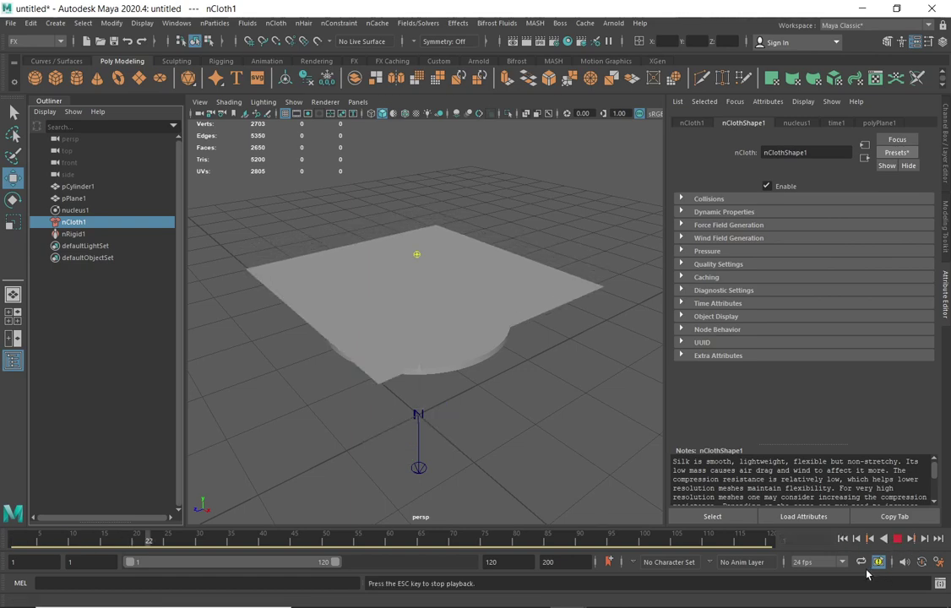